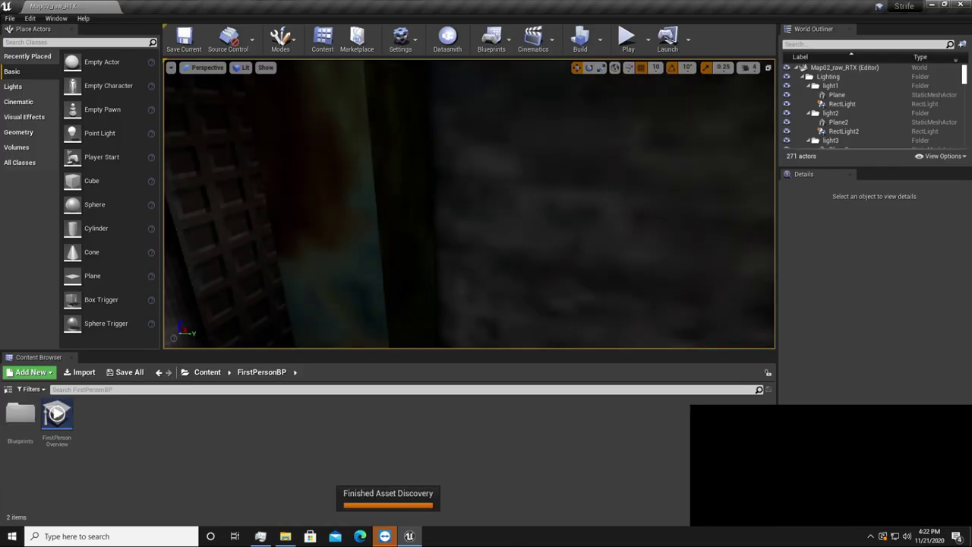
pyautogui.moveTo(484, 217); pyautogui.dragTo(137, 214, button='right')
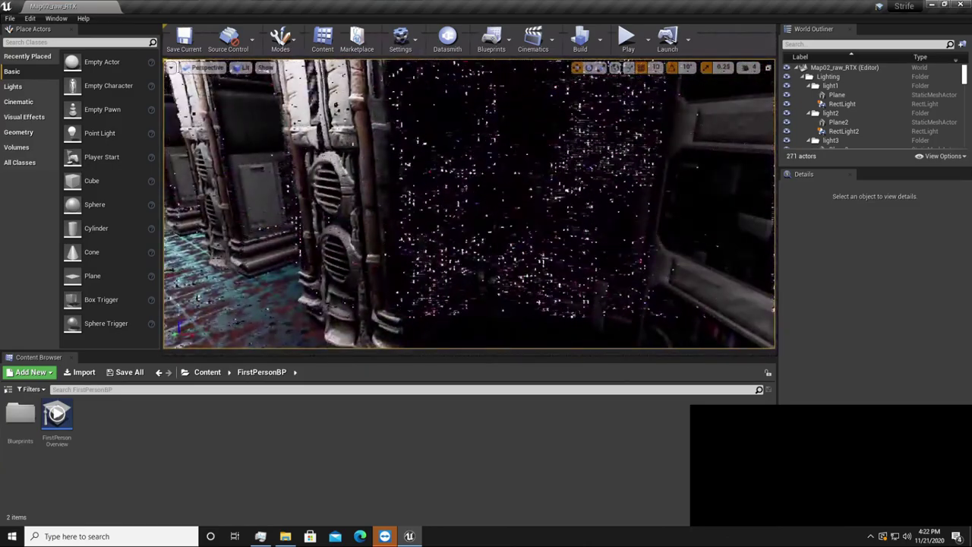
pyautogui.moveTo(577, 214); pyautogui.dragTo(404, 231, button='right')
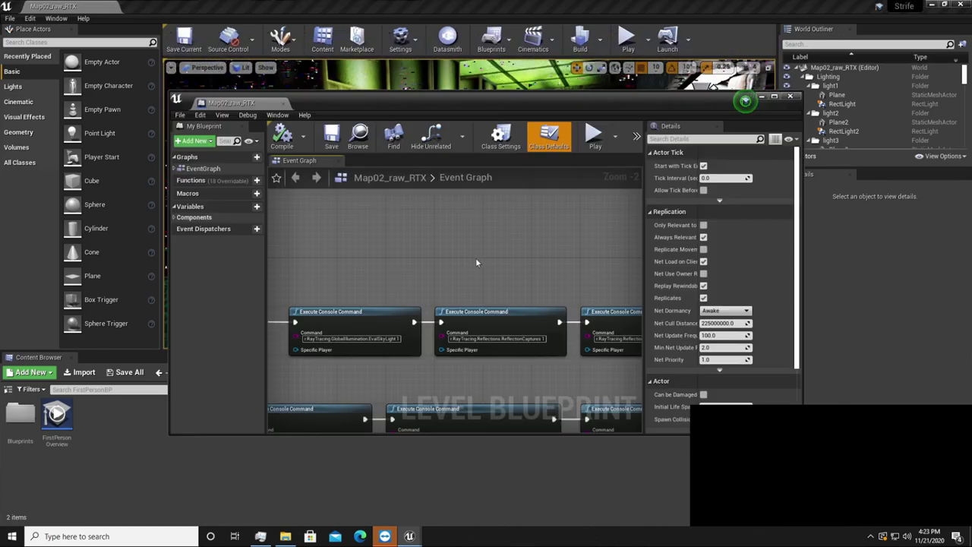
# Review the chains of Execute Console Command nodes for ray tracing and DLSS in the Level Blueprint's event graph.
pyautogui.moveTo(430, 271); pyautogui.dragTo(583, 208, button='right')
pyautogui.moveTo(380, 304); pyautogui.dragTo(613, 338, button='right')
pyautogui.moveTo(327, 352); pyautogui.dragTo(580, 317, button='right')
pyautogui.moveTo(449, 315)
pyautogui.mouseDown(button='right')
pyautogui.moveTo(371, 311)
pyautogui.moveTo(453, 313)
pyautogui.mouseUp(button='right')
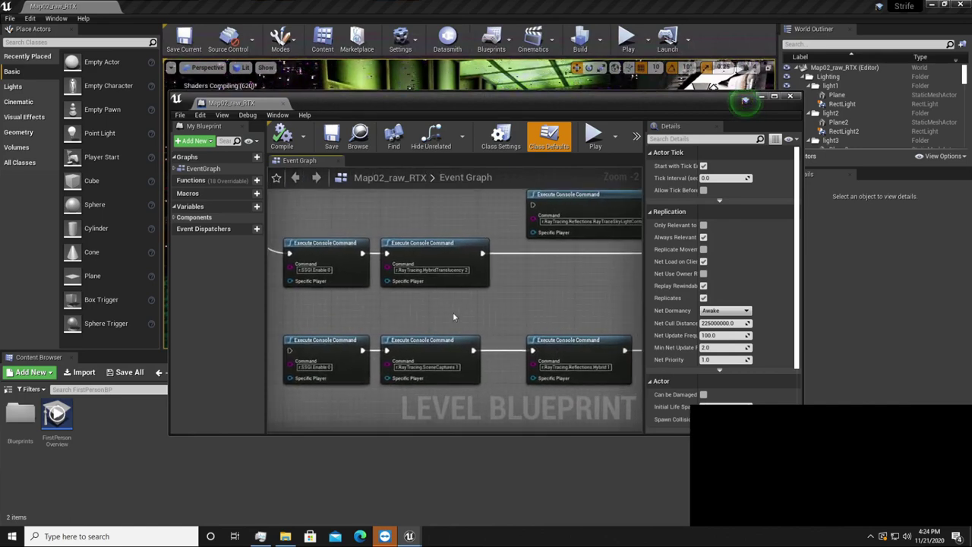
pyautogui.moveTo(528, 289); pyautogui.dragTo(358, 280, button='right')
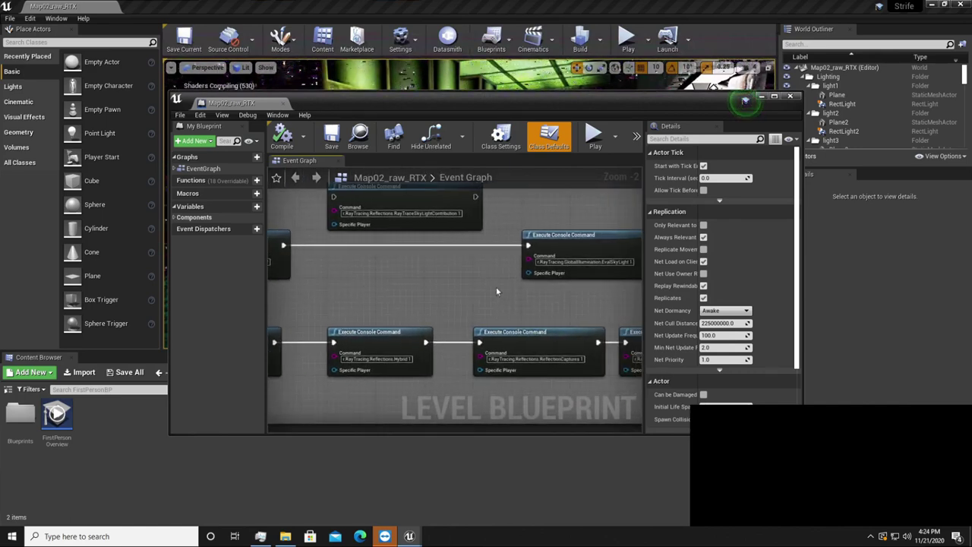
pyautogui.moveTo(571, 289); pyautogui.dragTo(356, 302, button='right')
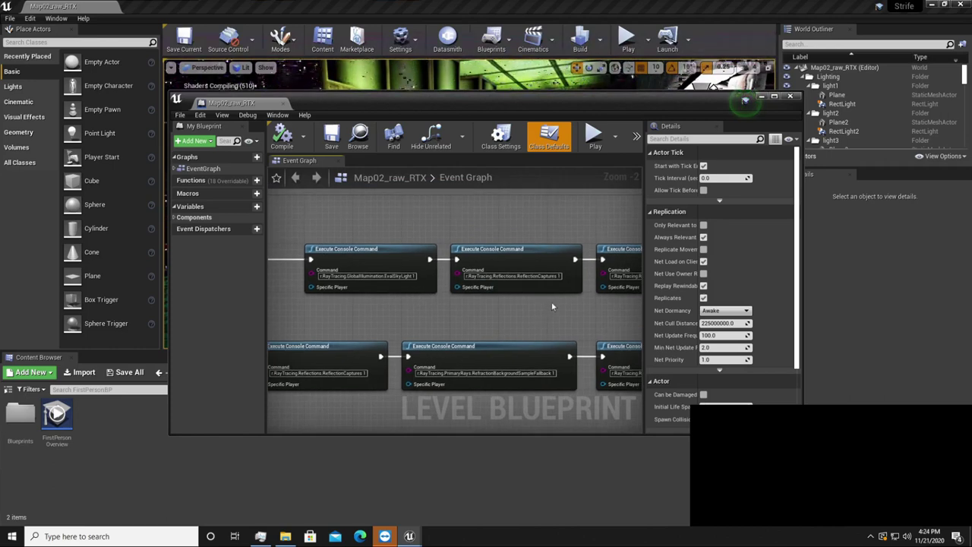
pyautogui.moveTo(551, 305); pyautogui.dragTo(380, 311, button='right')
pyautogui.moveTo(493, 316); pyautogui.dragTo(280, 306, button='right')
pyautogui.moveTo(469, 317); pyautogui.dragTo(463, 314, button='right')
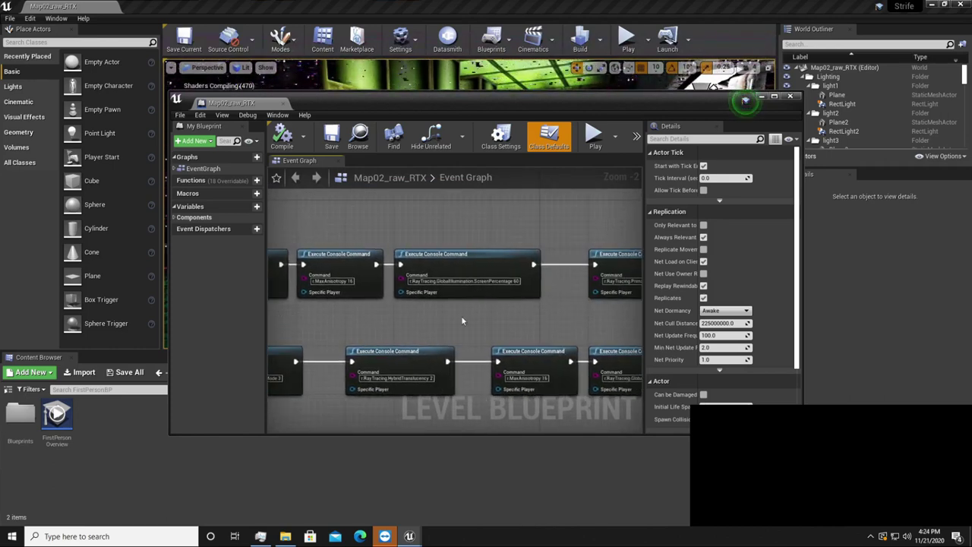
pyautogui.moveTo(543, 313); pyautogui.dragTo(336, 310, button='right')
pyautogui.moveTo(508, 317); pyautogui.dragTo(295, 312, button='right')
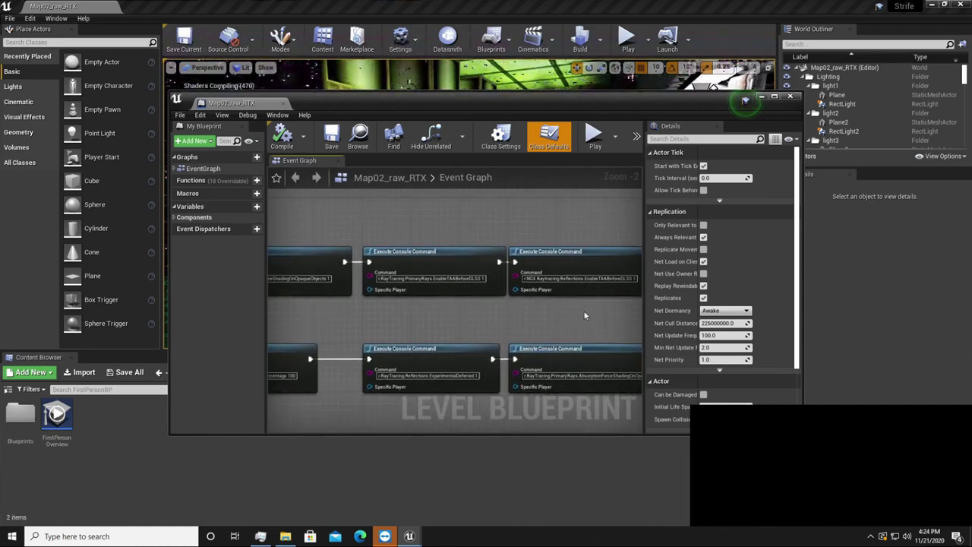
pyautogui.moveTo(574, 314); pyautogui.dragTo(419, 312, button='right')
# Change the anti-aliasing console command to r.DefaultFeature.AntiAliasing 2, compile and save the Level Blueprint, and close it.
pyautogui.click(369, 281)
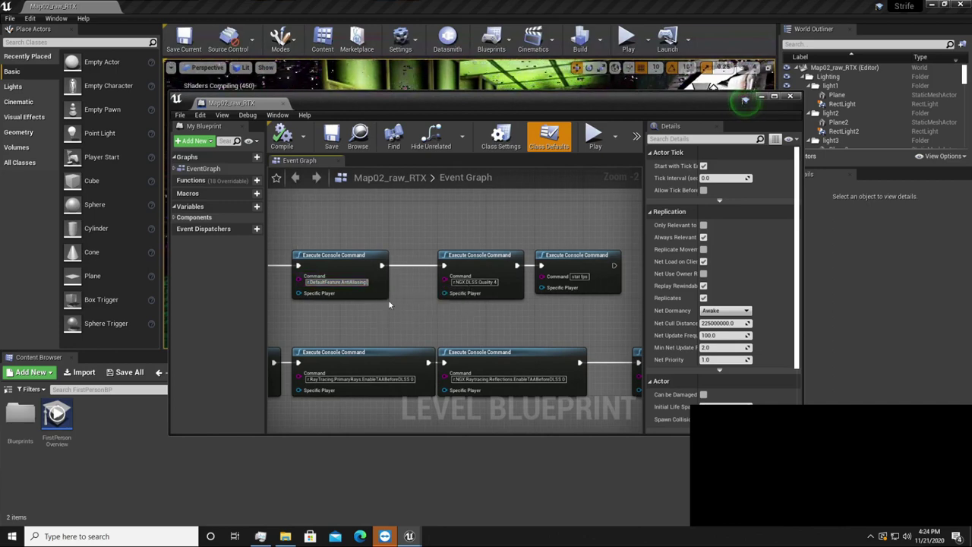
pyautogui.click(331, 137)
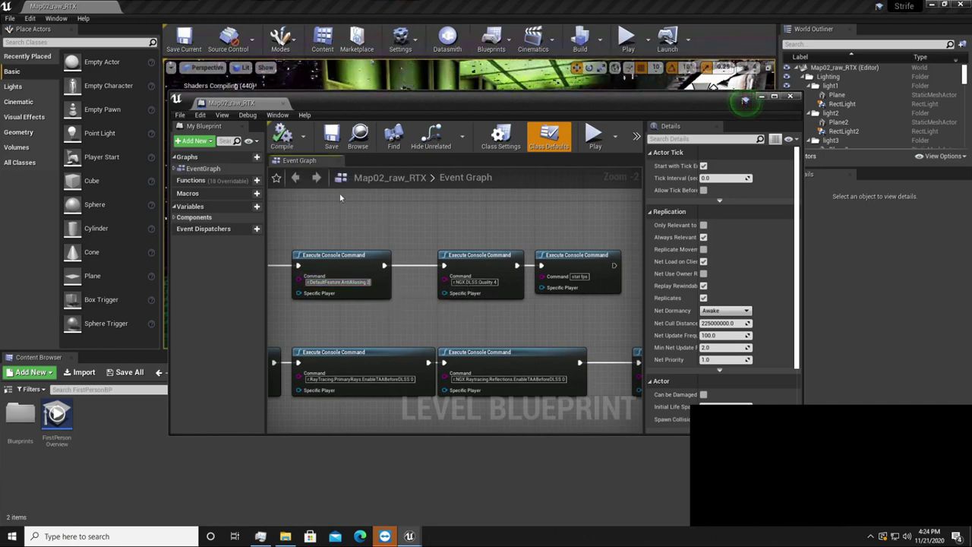
pyautogui.click(281, 139)
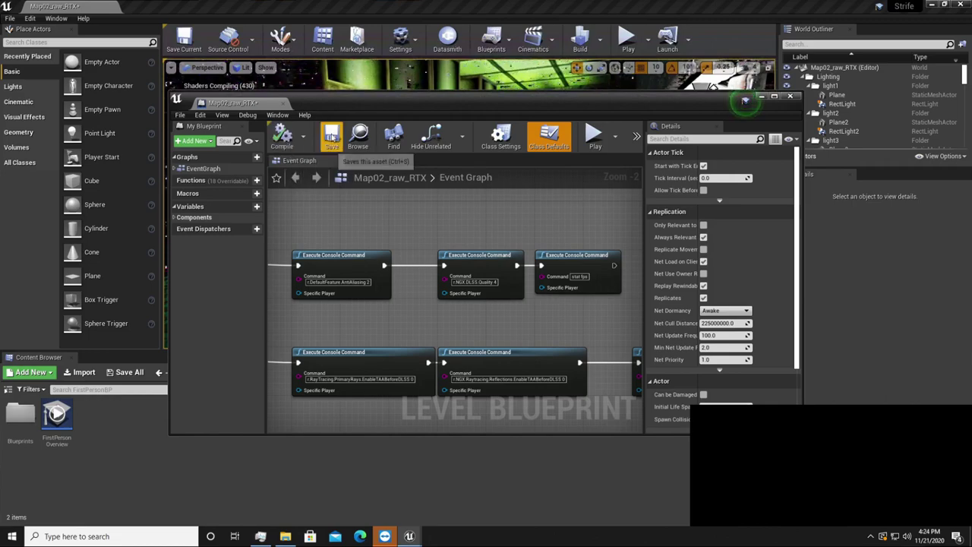
pyautogui.click(283, 104)
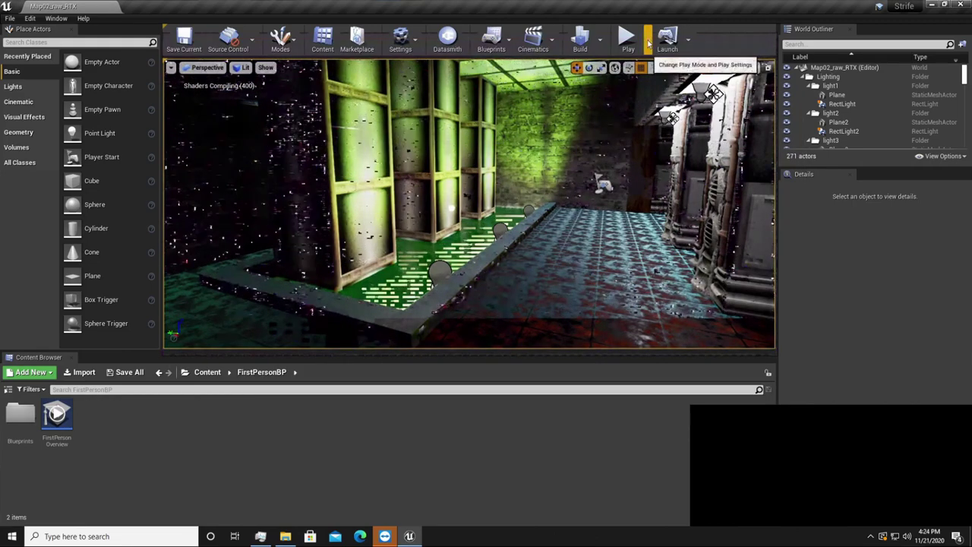
# Play the level in the editor, walk forward through the corridor beside the green barrels, and end the play session.
pyautogui.click(647, 40)
pyautogui.click(666, 68)
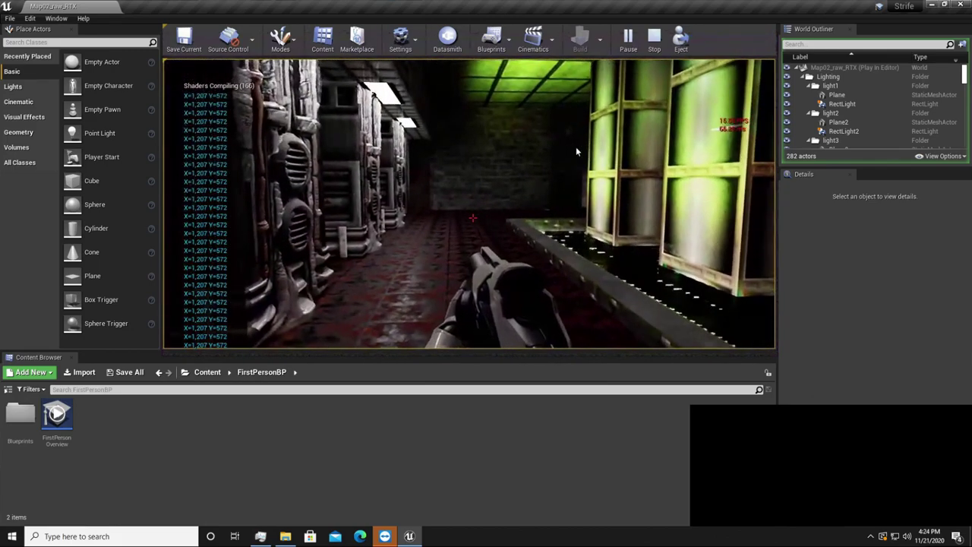
pyautogui.press('w')
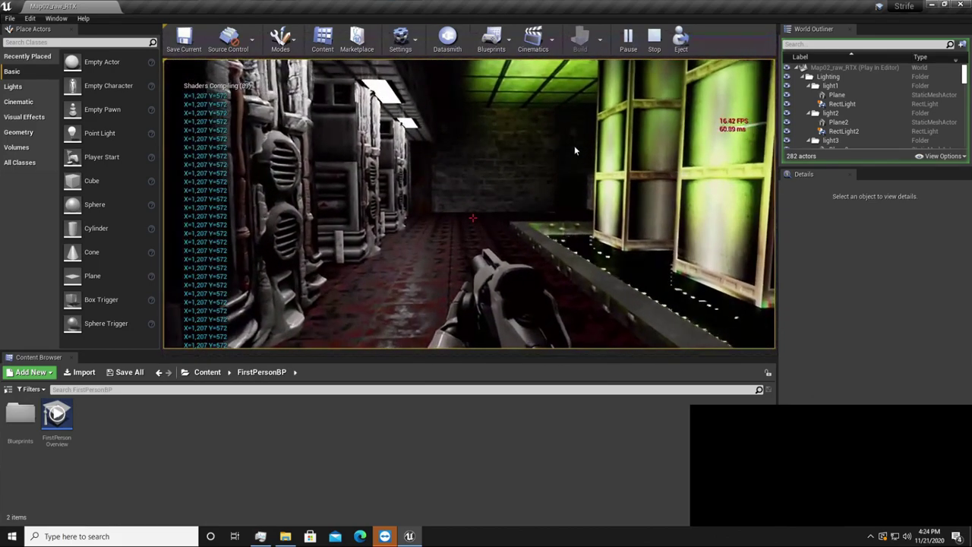
pyautogui.press('w')
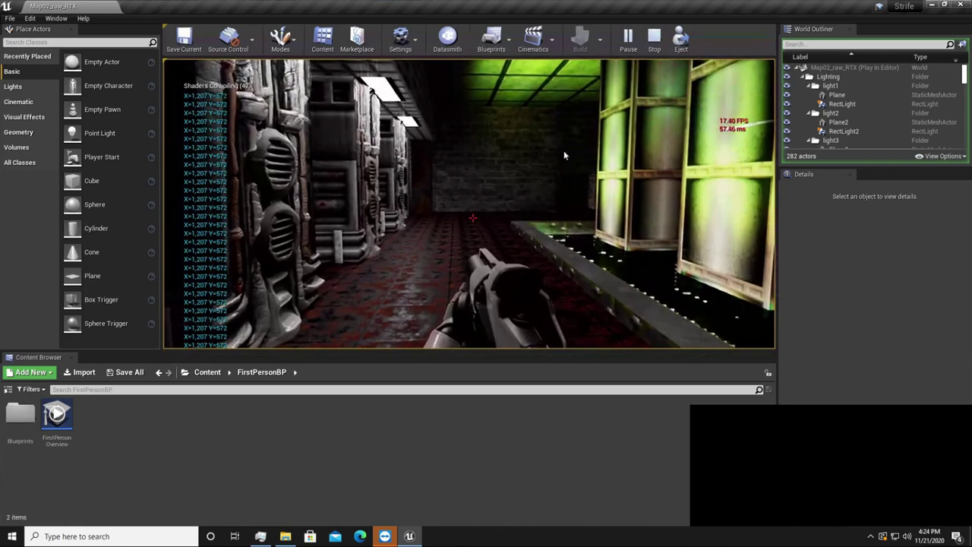
pyautogui.press('w')
pyautogui.press('Escape')
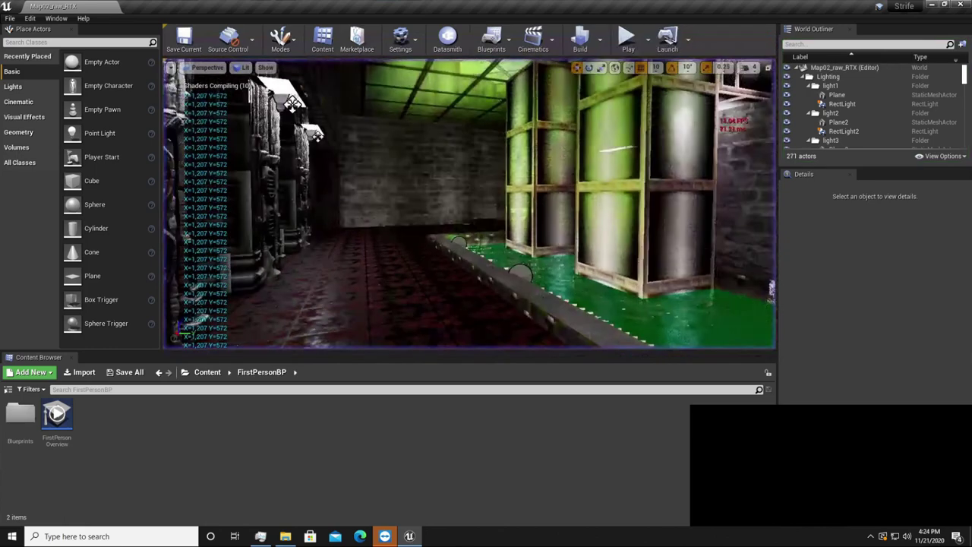
# Examine the lighting and shading noise from the barrel room out to the stone courtyard.
pyautogui.moveTo(510, 198); pyautogui.dragTo(490, 225, button='right')
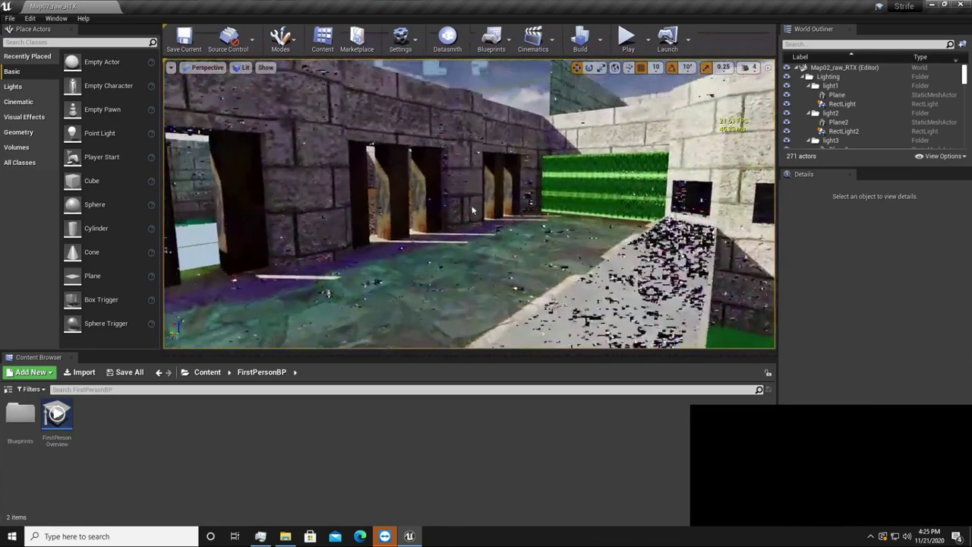
pyautogui.press('w')
pyautogui.moveTo(468, 210); pyautogui.dragTo(517, 251, button='right')
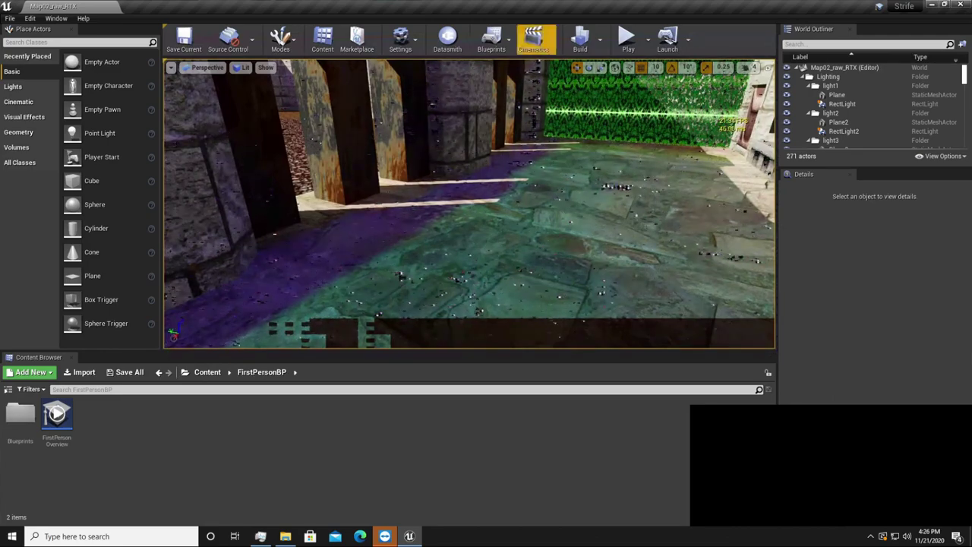
pyautogui.moveTo(534, 204); pyautogui.dragTo(688, 218, button='right')
pyautogui.moveTo(357, 228); pyautogui.dragTo(498, 200, button='right')
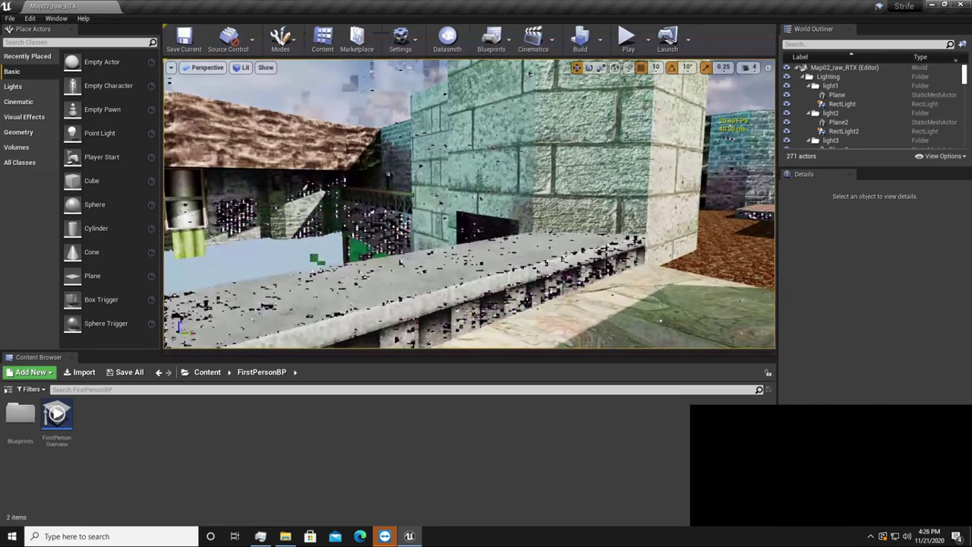
pyautogui.moveTo(490, 217); pyautogui.dragTo(528, 206, button='right')
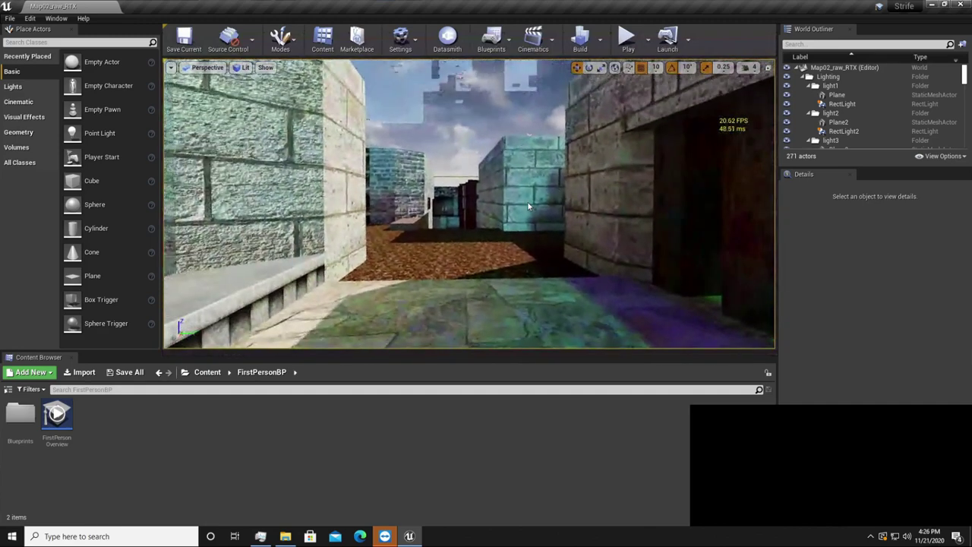
# Select PostProcessVolume5 and set its Ray Tracing Global Illumination type to Disabled.
pyautogui.moveTo(965, 73); pyautogui.dragTo(965, 84)
pyautogui.scroll(-10, 862, 106)
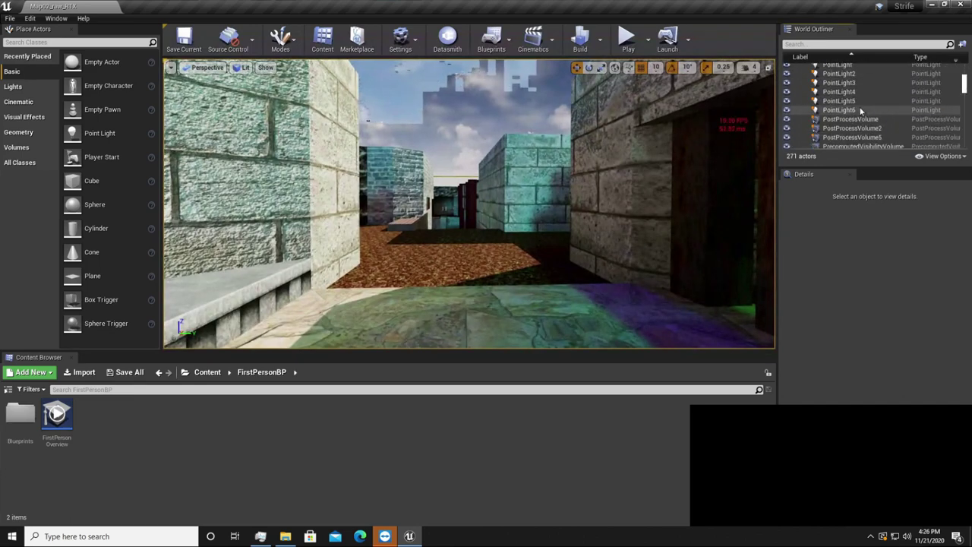
pyautogui.click(852, 89)
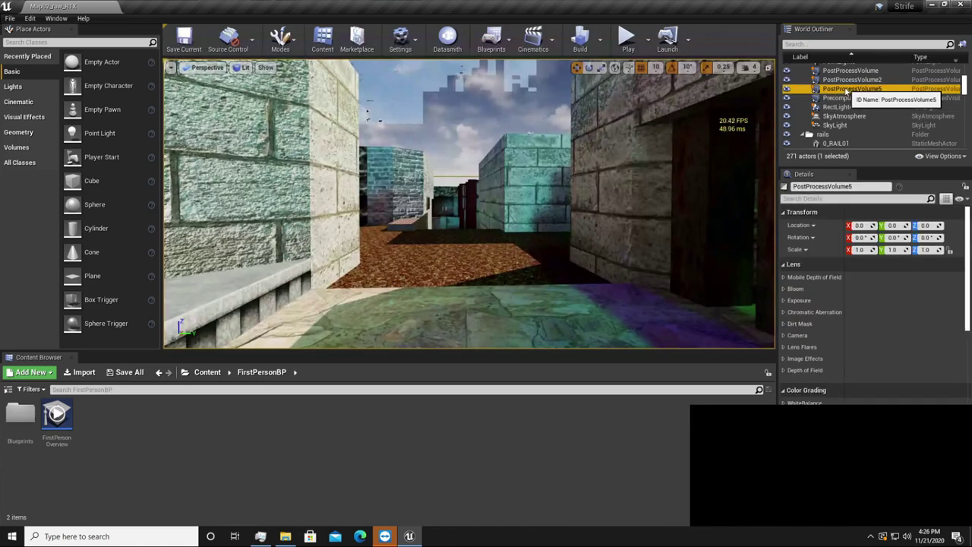
pyautogui.scroll(-15, 817, 320)
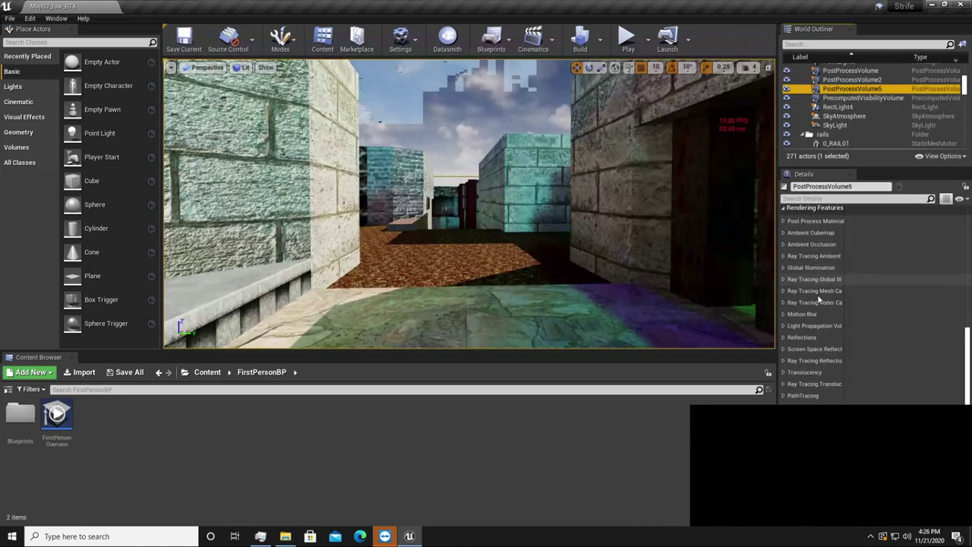
pyautogui.scroll(4, 816, 287)
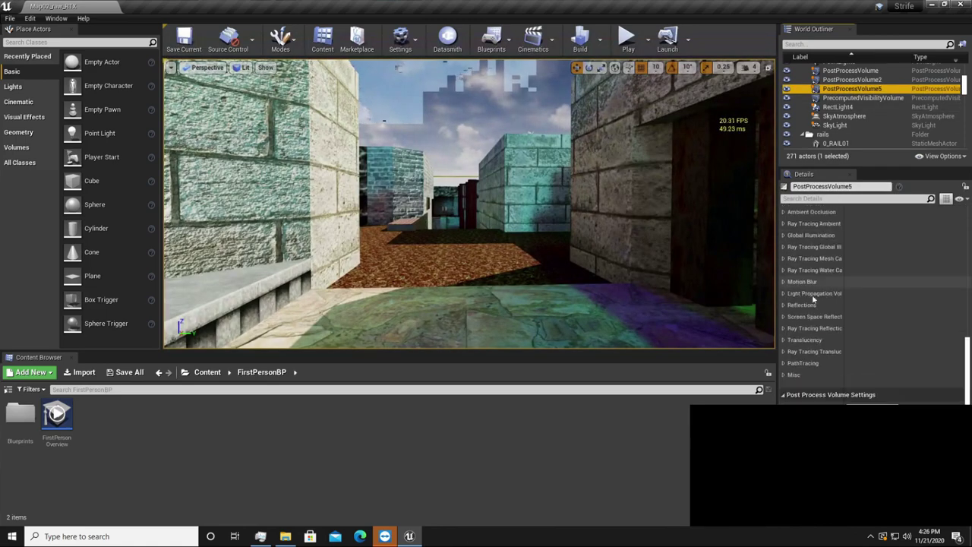
pyautogui.click(784, 247)
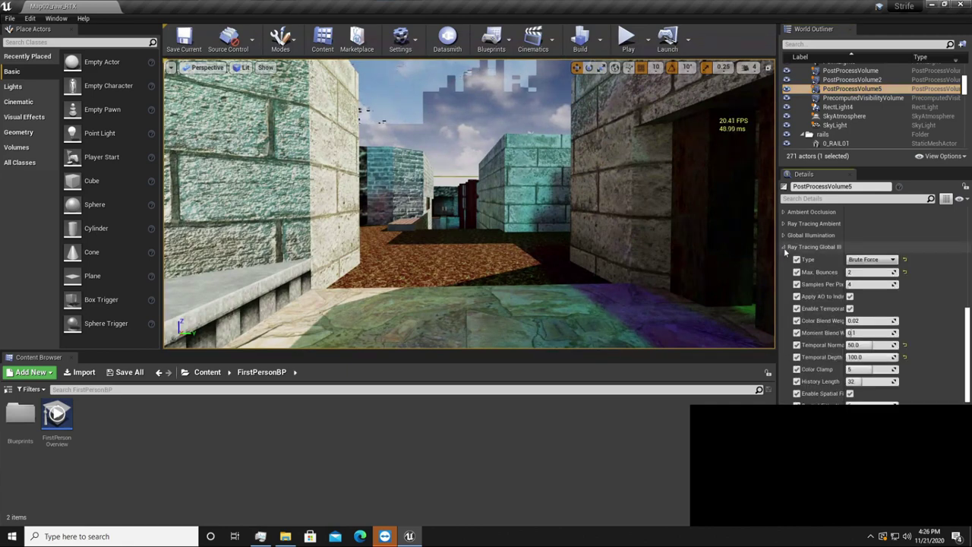
pyautogui.click(862, 260)
pyautogui.click(856, 268)
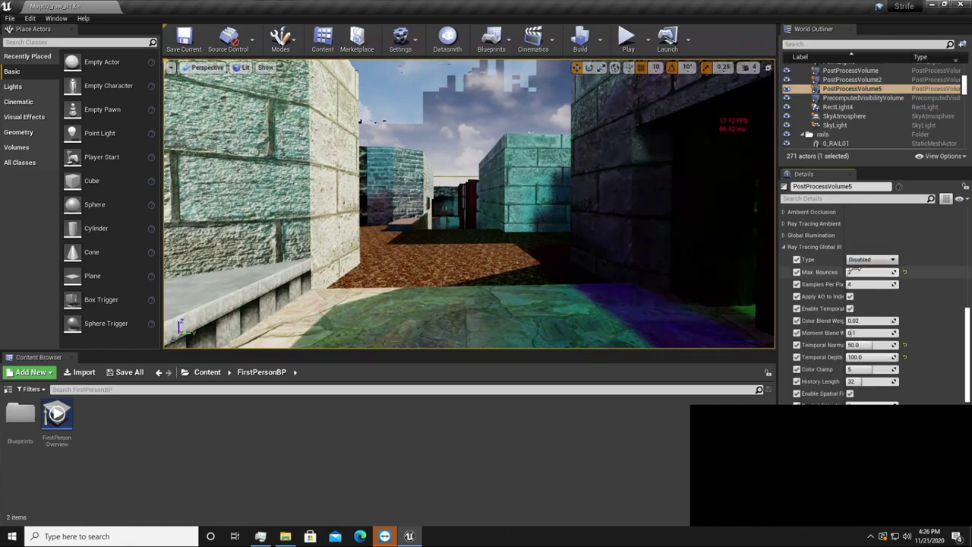
pyautogui.click(784, 247)
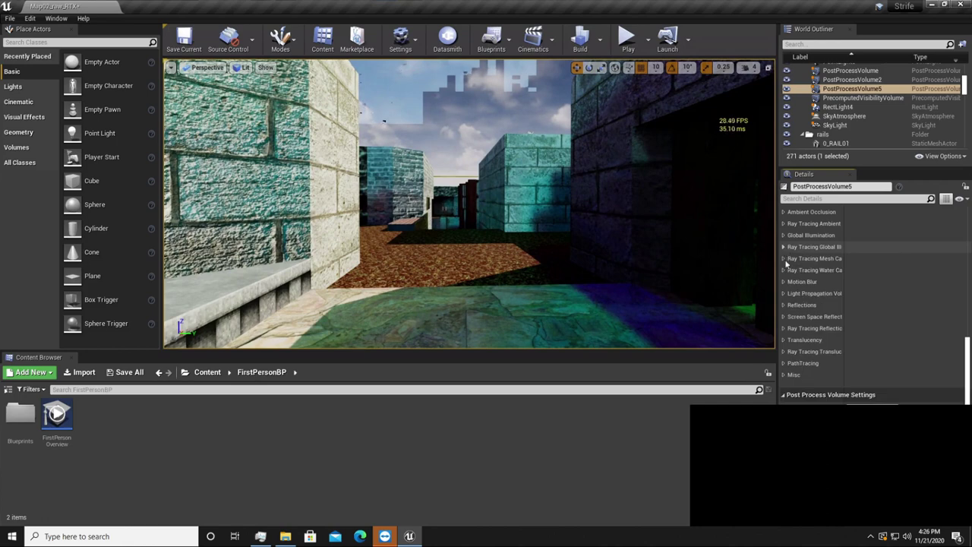
# Check the Ray Tracing Mesh Caustics settings of PostProcessVolume5 and change its Ray Tracing Water Caustics option.
pyautogui.click(784, 259)
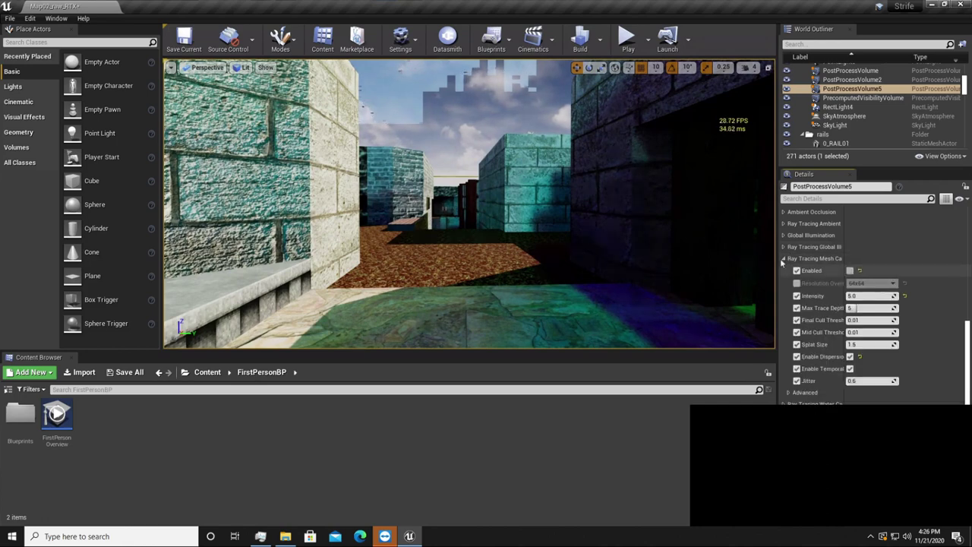
pyautogui.click(784, 258)
pyautogui.click(784, 270)
pyautogui.click(863, 282)
pyautogui.click(855, 291)
pyautogui.click(784, 270)
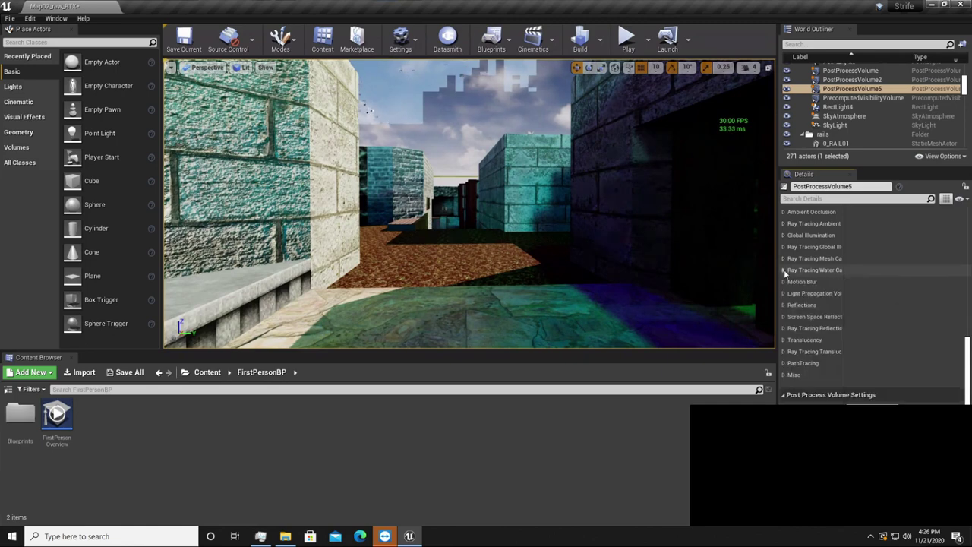
# Check the Ray Tracing Reflections settings of PostProcessVolume5 and change its Translucency type.
pyautogui.scroll(-2, 818, 288)
pyautogui.click(784, 280)
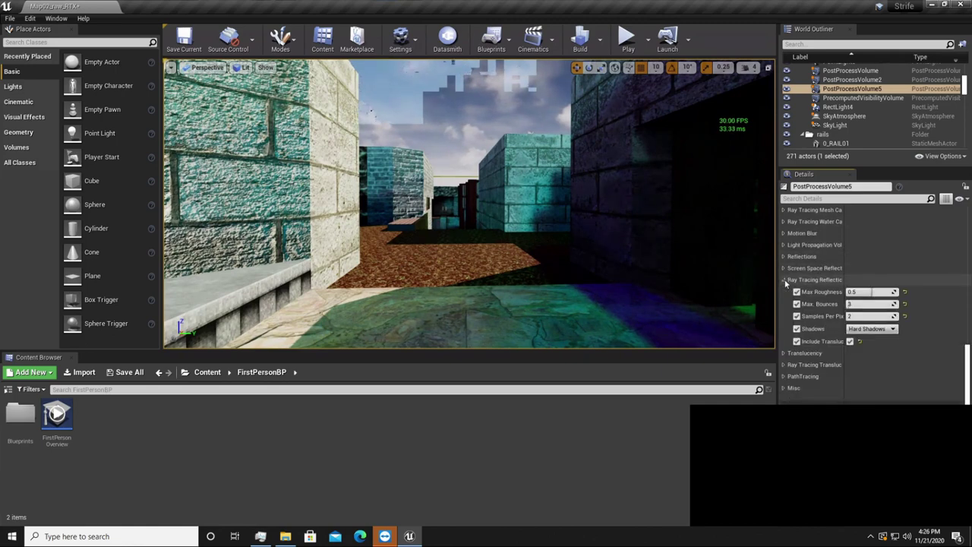
pyautogui.click(785, 280)
pyautogui.click(784, 292)
pyautogui.click(870, 304)
pyautogui.click(860, 314)
pyautogui.click(784, 292)
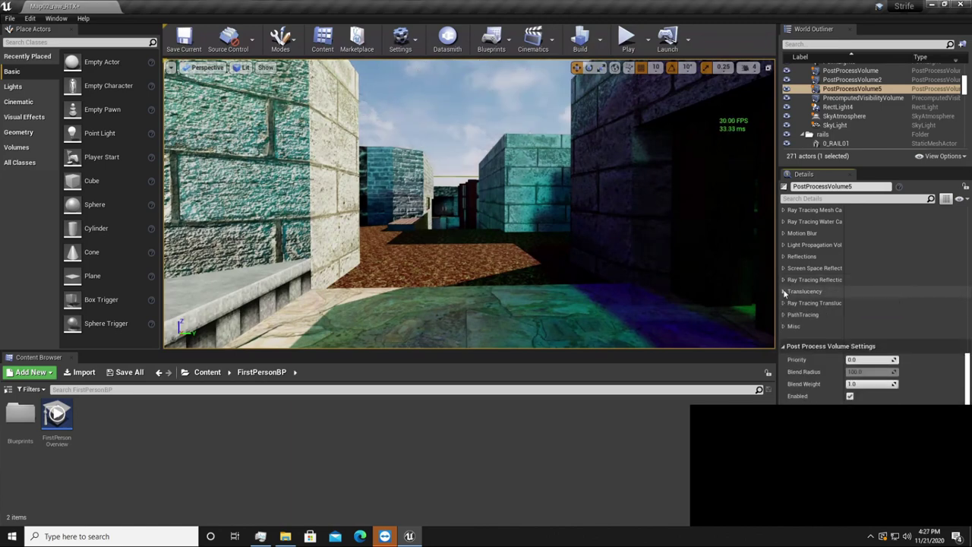
# Set the Reflections type of PostProcessVolume5 to Screen Space and inspect the look in the torch-lit room with stained-glass windows.
pyautogui.click(786, 256)
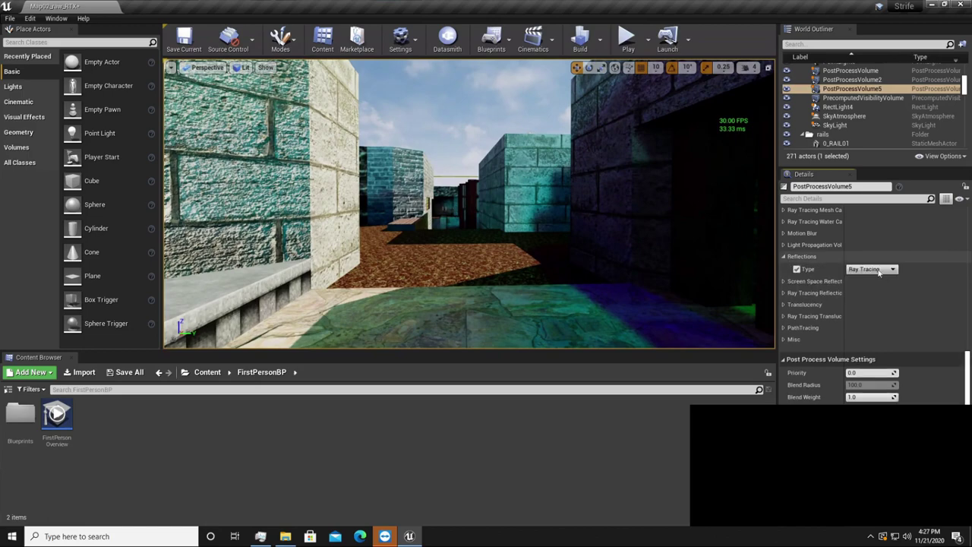
pyautogui.click(856, 278)
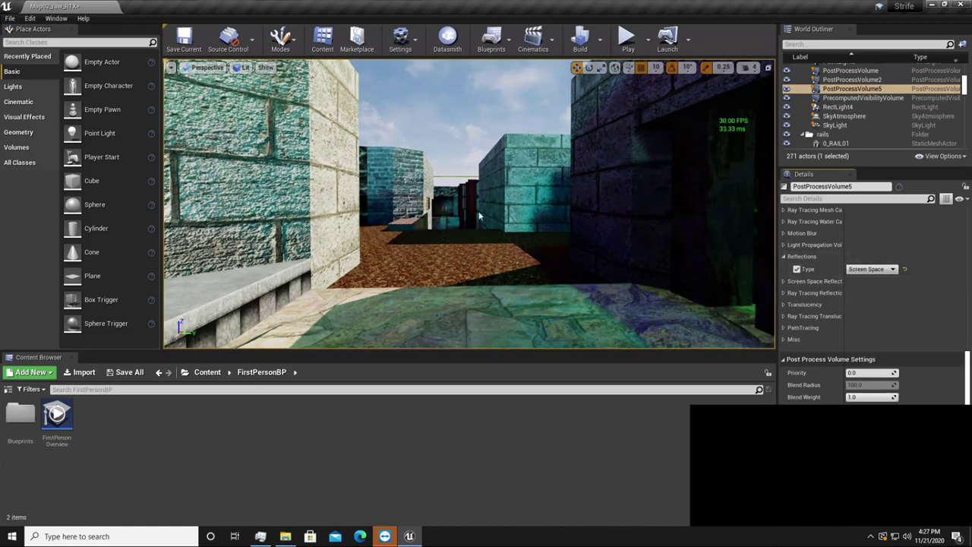
pyautogui.moveTo(491, 217); pyautogui.dragTo(752, 255, button='right')
pyautogui.moveTo(445, 225); pyautogui.dragTo(380, 207, button='right')
pyautogui.moveTo(553, 229); pyautogui.dragTo(247, 205, button='right')
pyautogui.moveTo(444, 225); pyautogui.dragTo(482, 245, button='right')
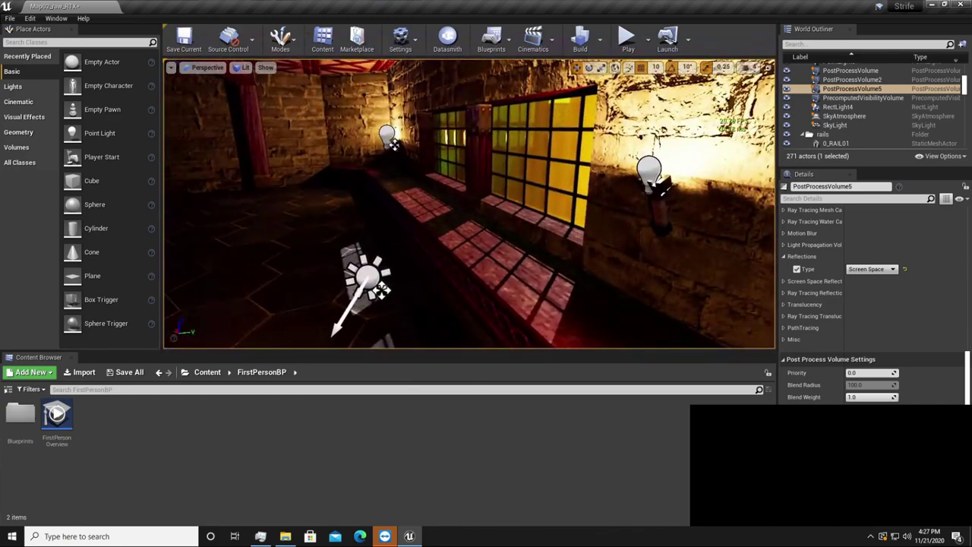
# Return the Reflections type of PostProcessVolume5 to Ray Tracing and collapse the Reflections settings.
pyautogui.click(866, 270)
pyautogui.click(862, 286)
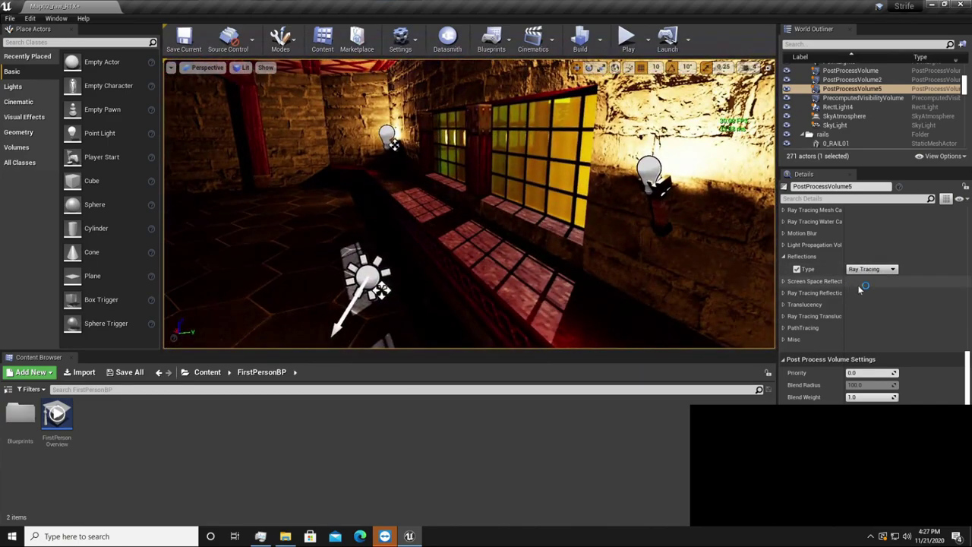
pyautogui.click(784, 257)
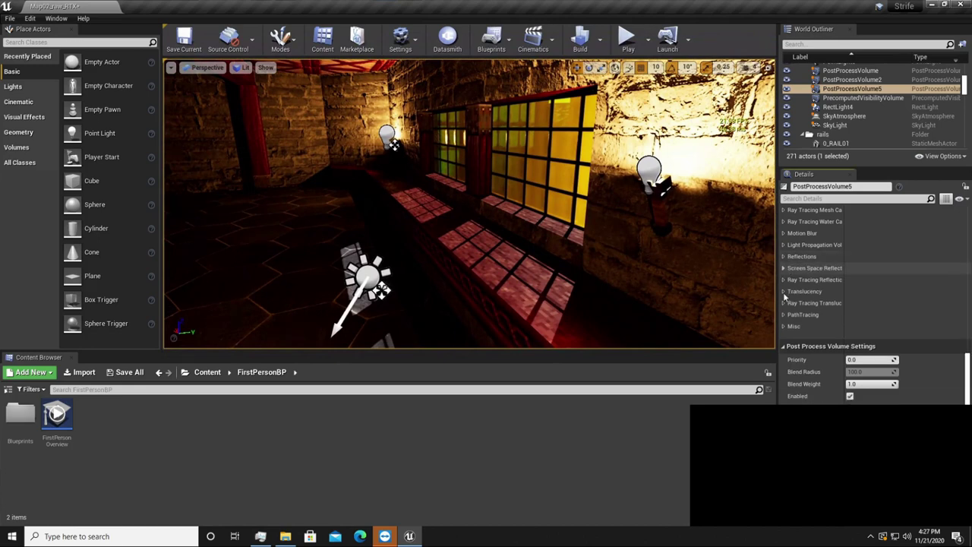
# Set the Translucency type of PostProcessVolume5 to Ray Tracing and collapse the Translucency settings.
pyautogui.click(784, 292)
pyautogui.click(870, 304)
pyautogui.click(862, 319)
pyautogui.click(784, 293)
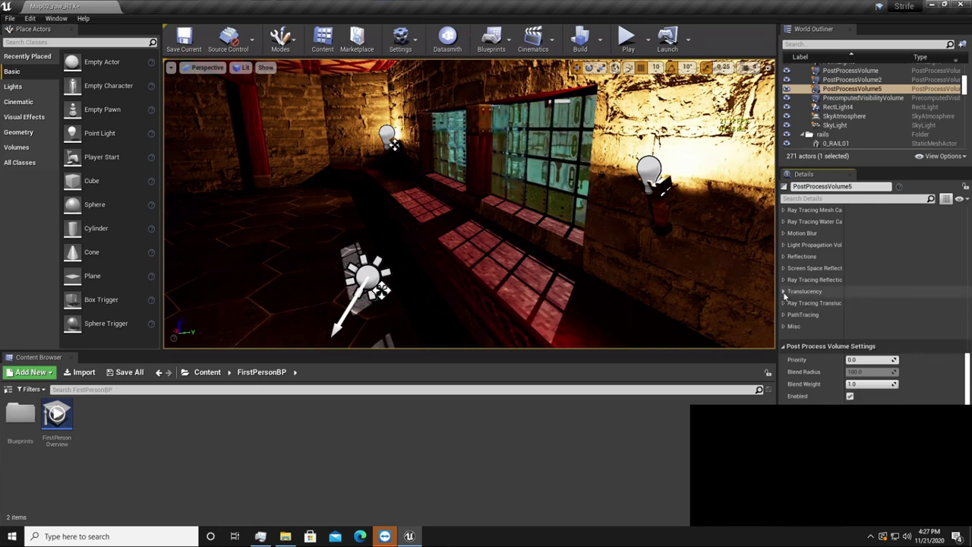
# Set the Ray Tracing Global Illumination type of PostProcessVolume5 to Brute Force and collapse its settings.
pyautogui.scroll(2, 805, 303)
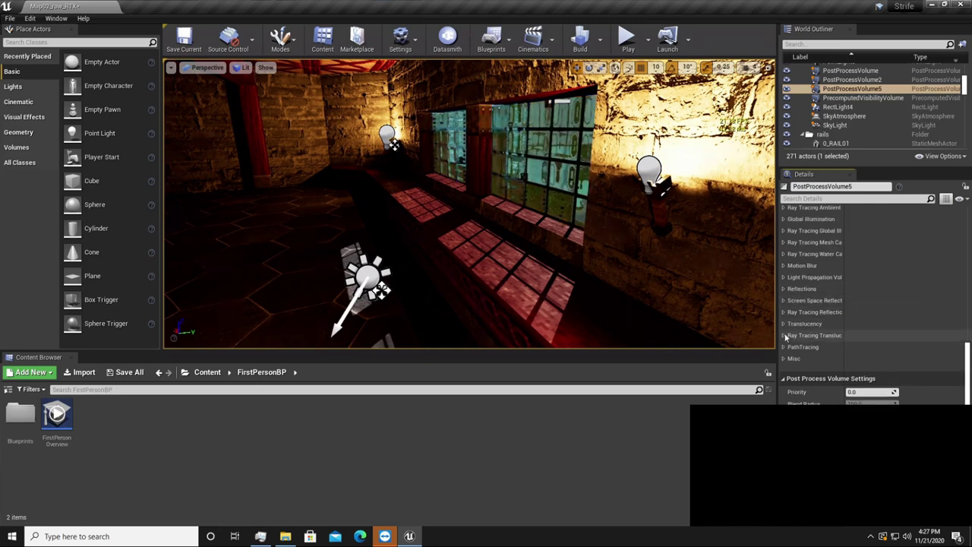
pyautogui.scroll(3, 786, 278)
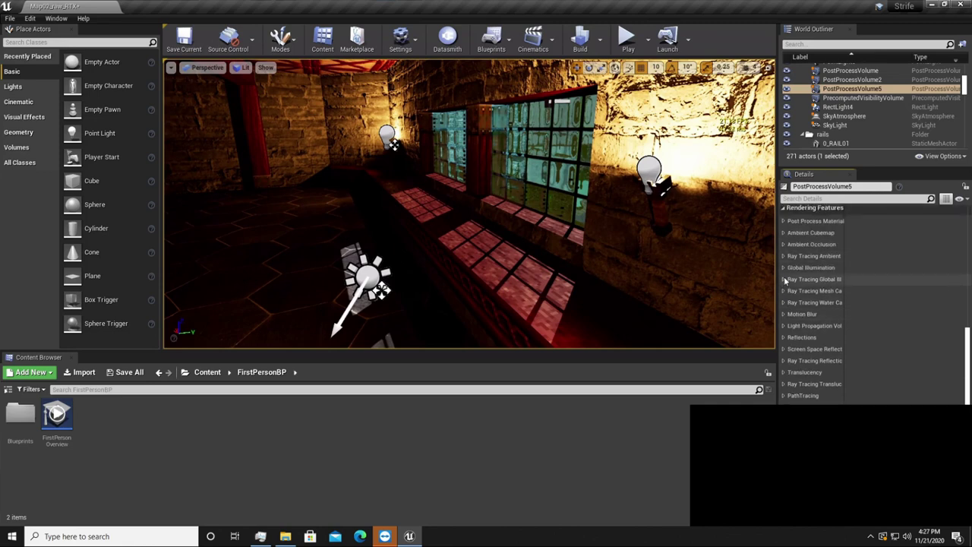
pyautogui.click(785, 279)
pyautogui.click(864, 293)
pyautogui.click(861, 307)
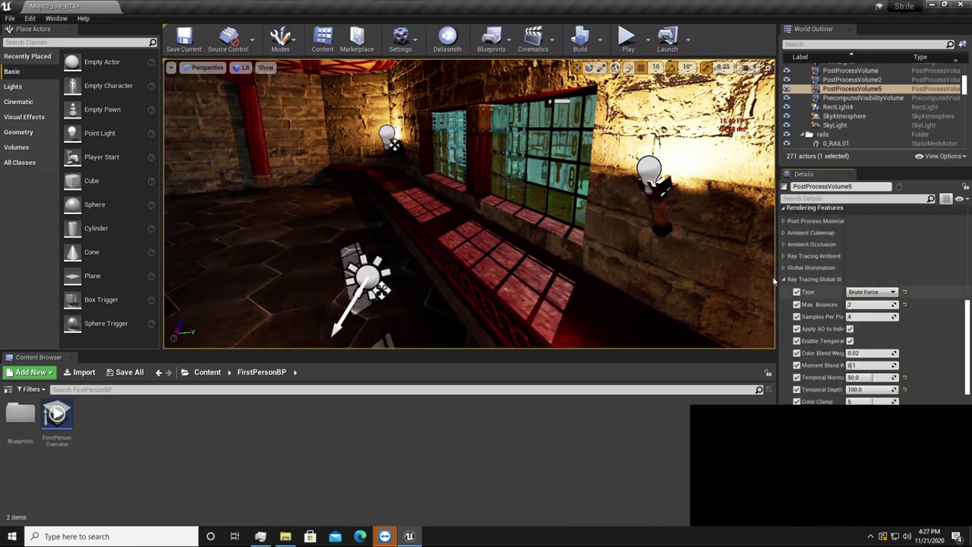
pyautogui.click(784, 280)
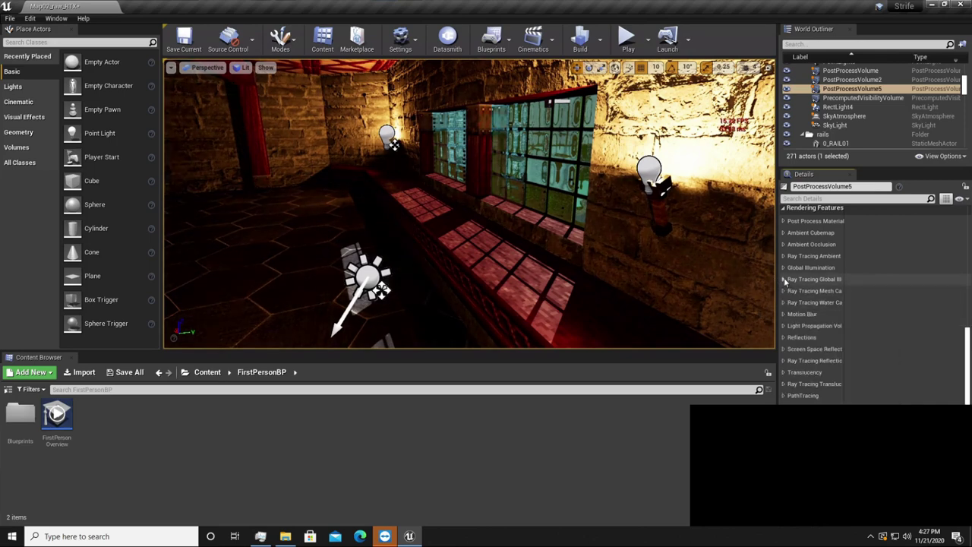
pyautogui.click(785, 279)
pyautogui.click(785, 279)
# Enable Ray Tracing Mesh Caustics on PostProcessVolume5 and collapse its settings.
pyautogui.click(785, 291)
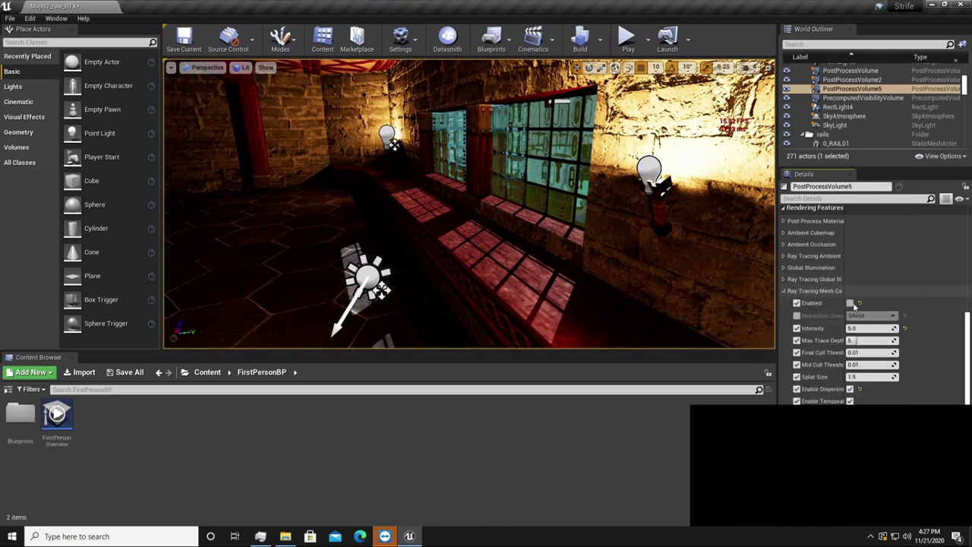
pyautogui.click(851, 303)
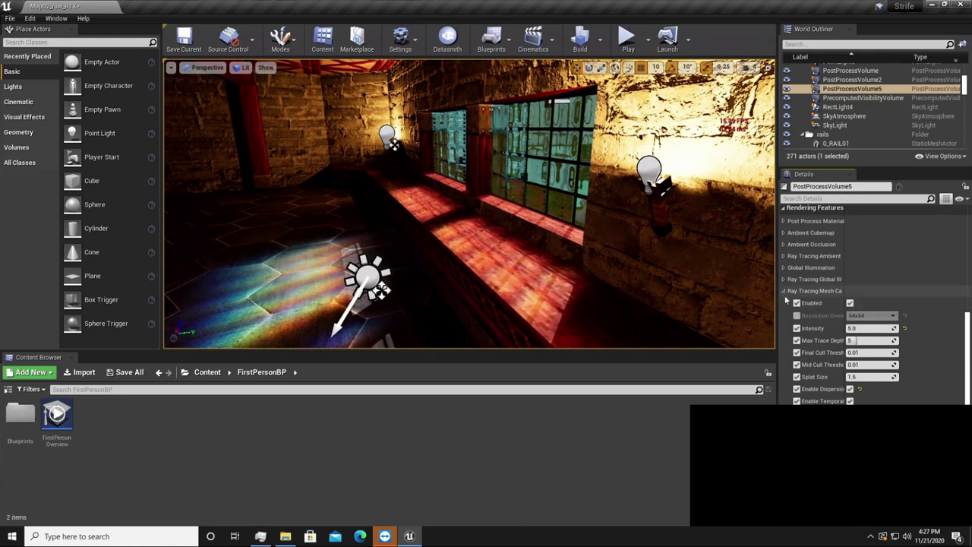
pyautogui.click(785, 291)
# Set the Ray Tracing Water Caustics type of PostProcessVolume5 to Photon Difference Scattering.
pyautogui.click(784, 302)
pyautogui.click(862, 316)
pyautogui.click(866, 331)
pyautogui.click(784, 303)
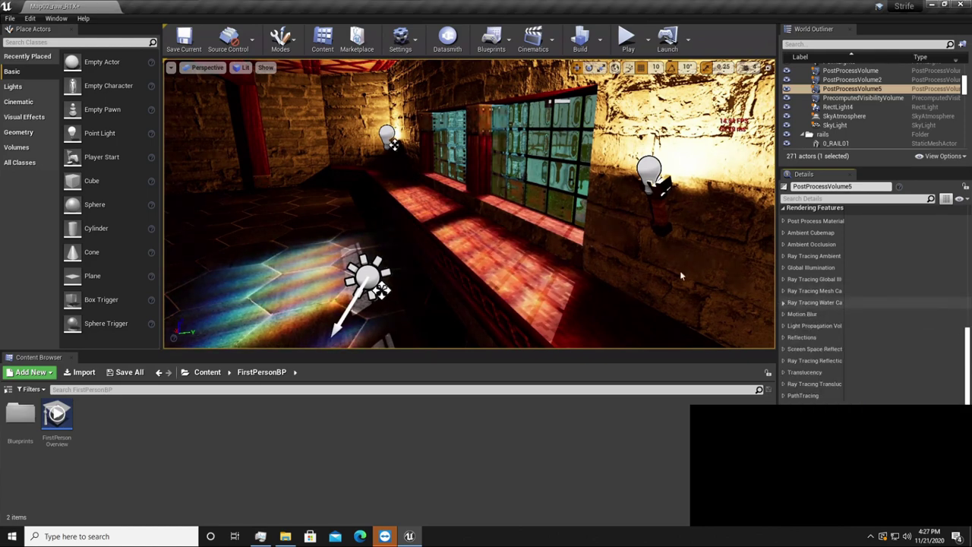
# Examine the caustics on the hexagonal floor tiles, the glass windows and the tiled water pool.
pyautogui.moveTo(521, 238); pyautogui.dragTo(452, 269, button='right')
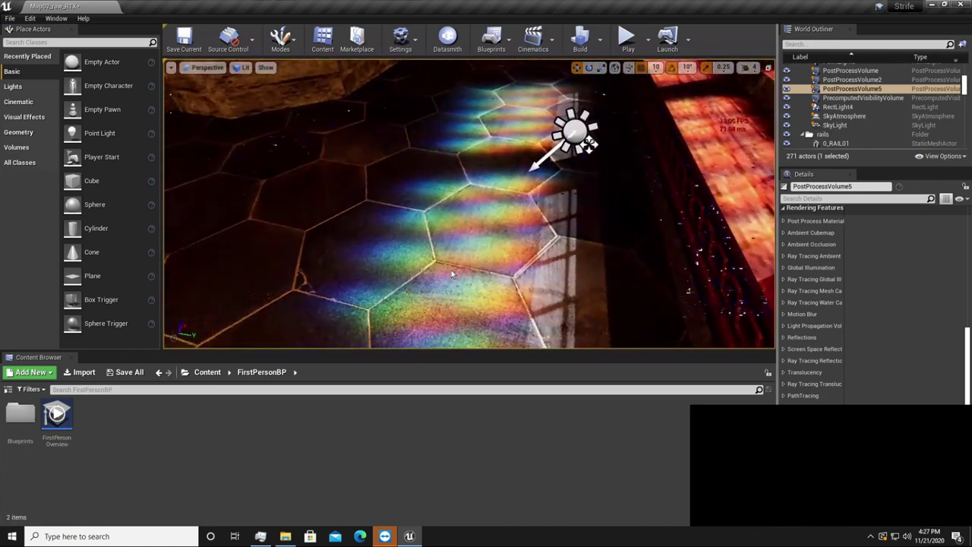
pyautogui.moveTo(532, 246); pyautogui.dragTo(539, 240, button='right')
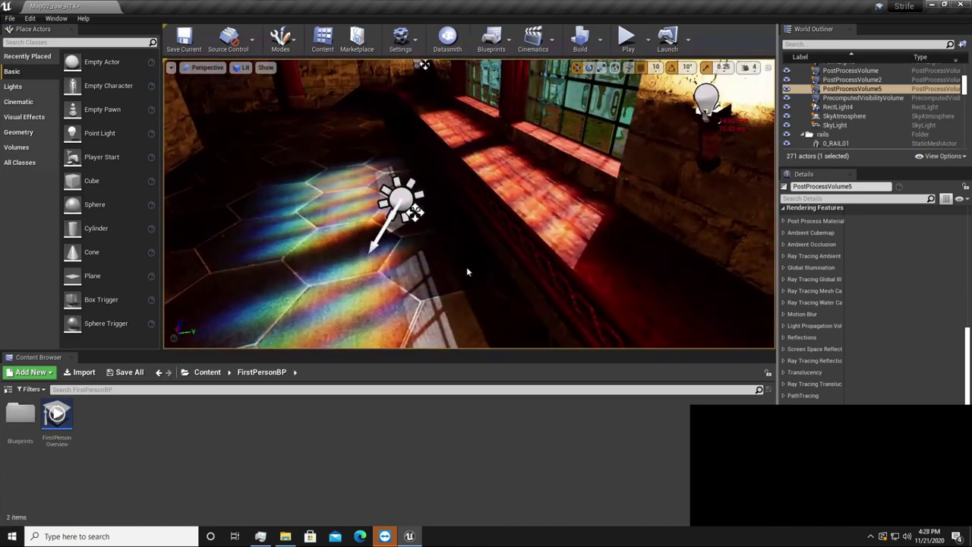
pyautogui.moveTo(462, 269); pyautogui.dragTo(572, 176, button='right')
pyautogui.scroll(-2, 573, 177)
pyautogui.scroll(10, 572, 177)
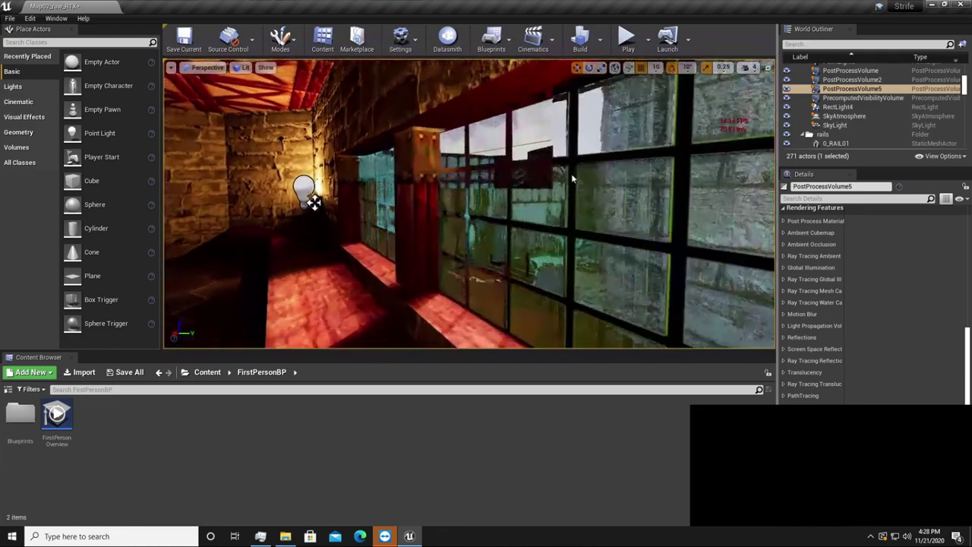
pyautogui.moveTo(573, 178); pyautogui.dragTo(401, 179, button='right')
pyautogui.moveTo(310, 215); pyautogui.dragTo(254, 210, button='right')
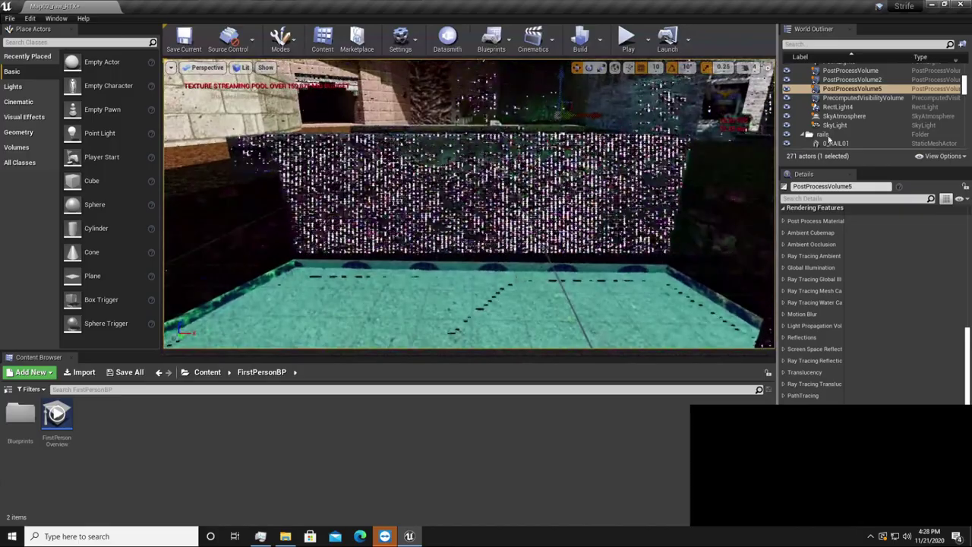
# Turn off Ray Tracing Mesh Caustics, and switch the water Caustics Type to Disable and back to Photon Difference Scattering.
pyautogui.click(806, 292)
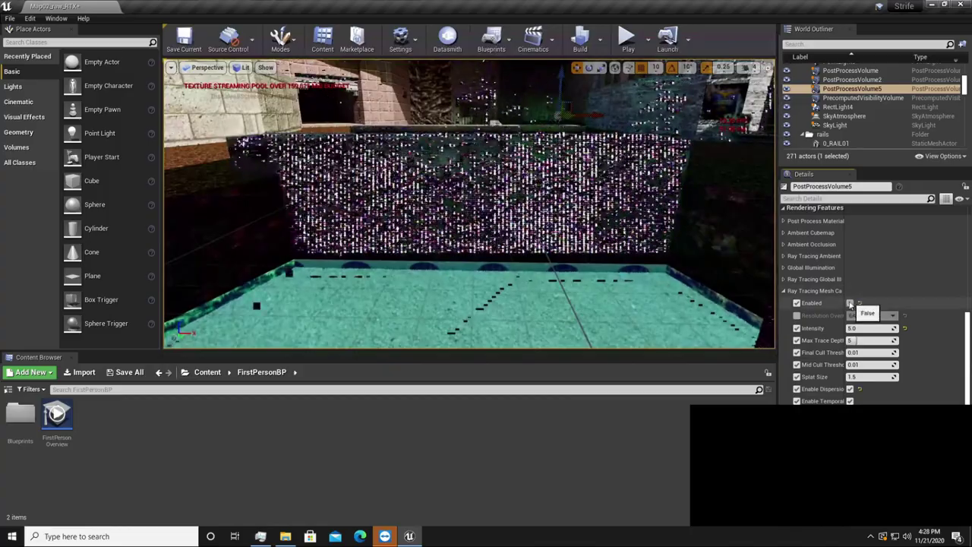
pyautogui.click(785, 291)
pyautogui.click(813, 302)
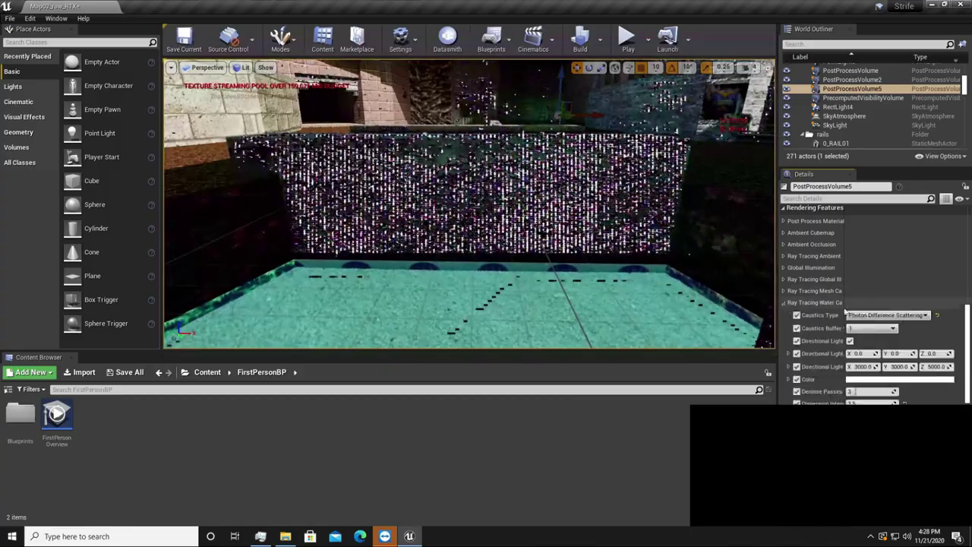
pyautogui.click(874, 314)
pyautogui.click(857, 324)
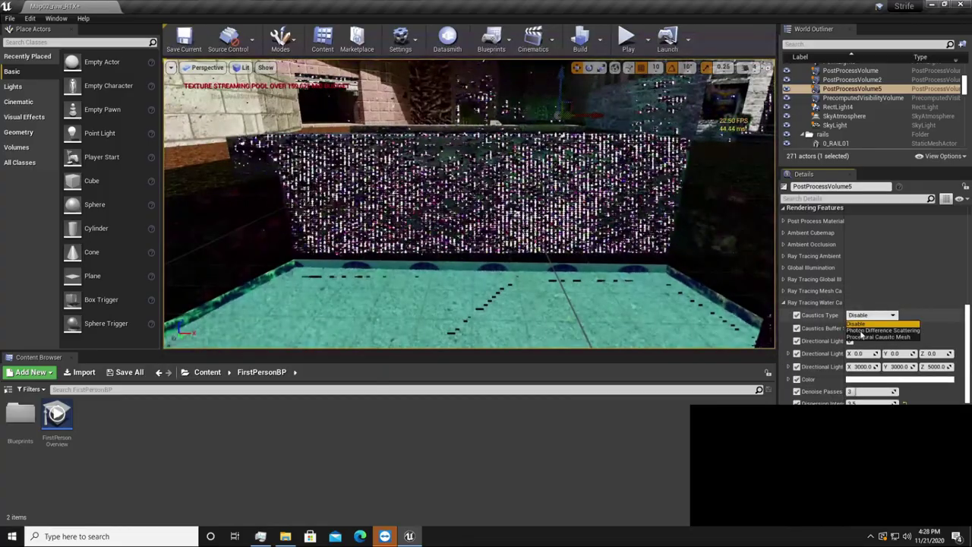
pyautogui.click(862, 331)
pyautogui.click(783, 302)
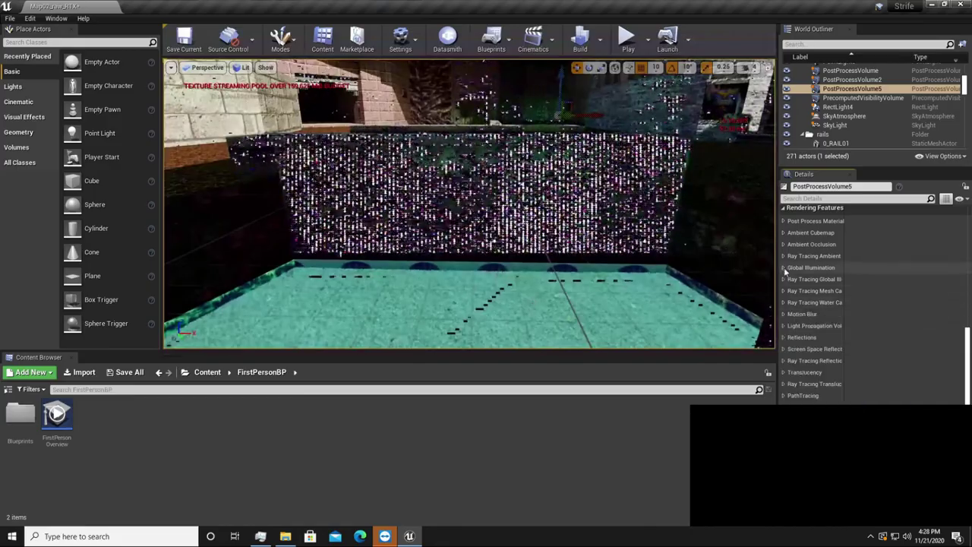
pyautogui.click(784, 268)
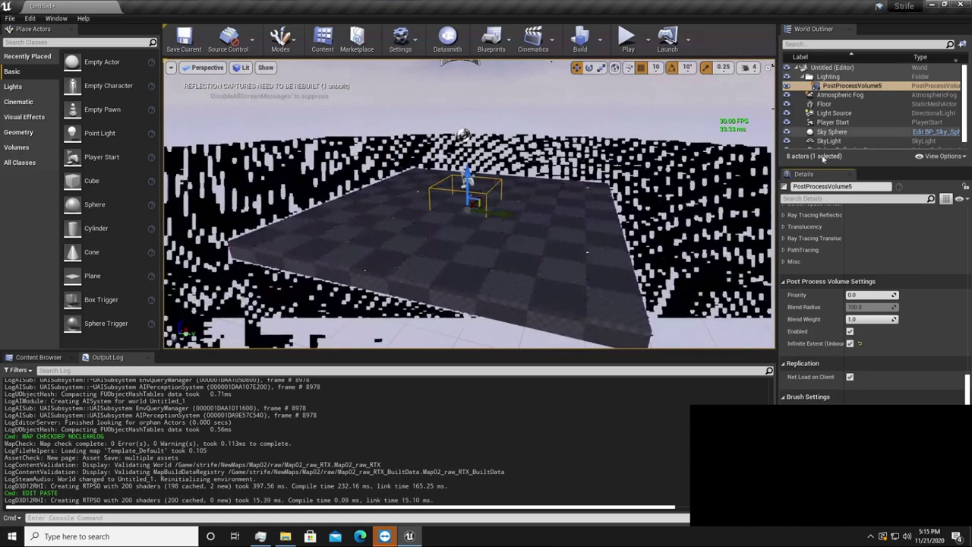
# Set the Translucency type of PostProcessVolume5 to Raster in the untitled level and check the floor view.
pyautogui.scroll(3, 818, 283)
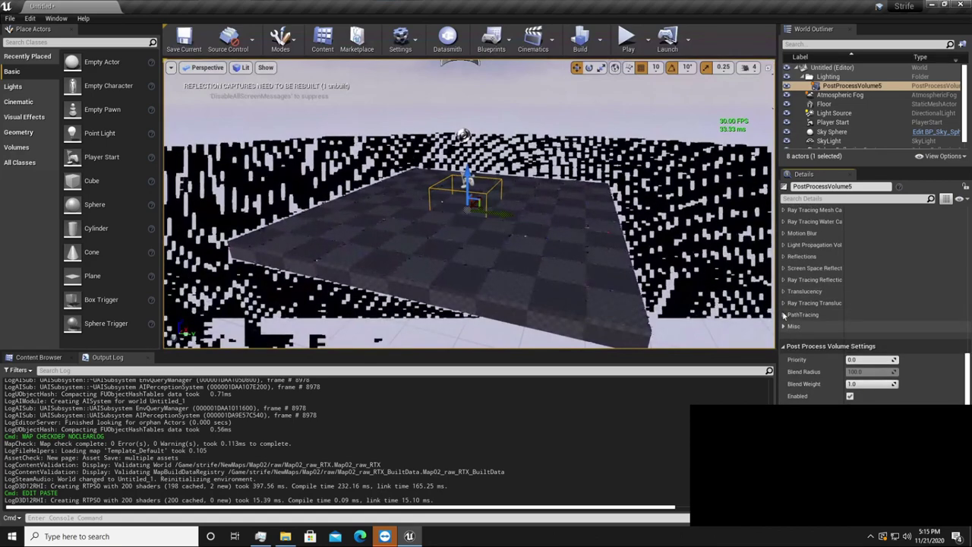
pyautogui.click(785, 303)
pyautogui.click(785, 303)
pyautogui.click(784, 292)
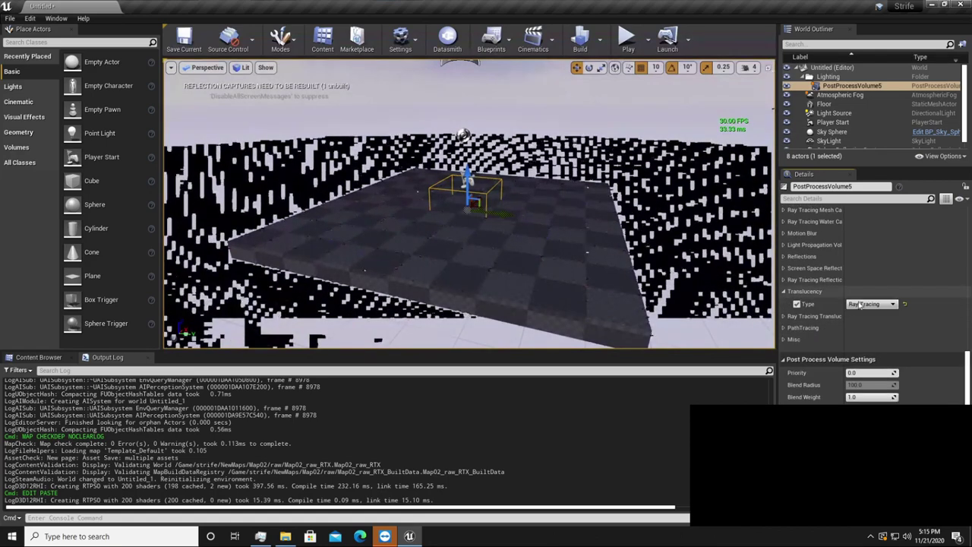
pyautogui.click(858, 312)
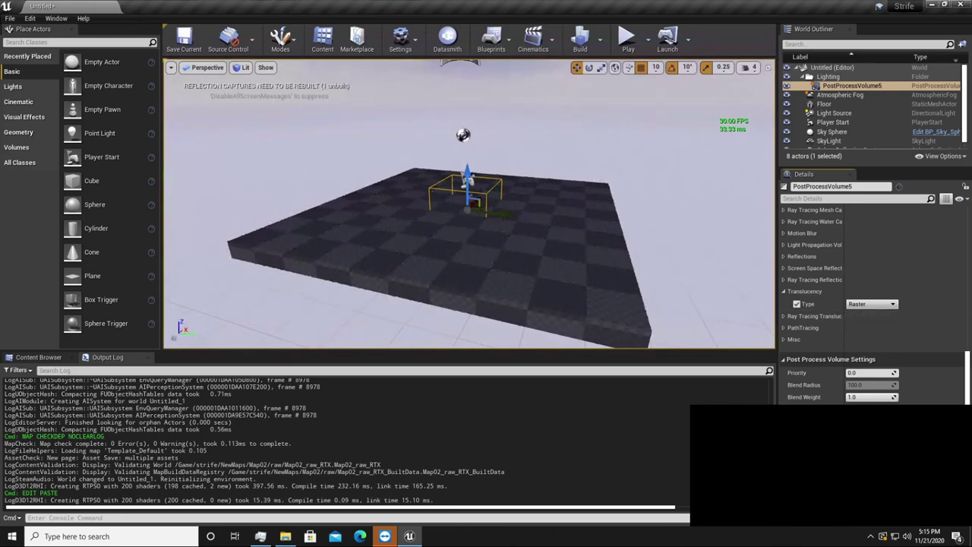
pyautogui.moveTo(616, 246); pyautogui.dragTo(635, 262, button='right')
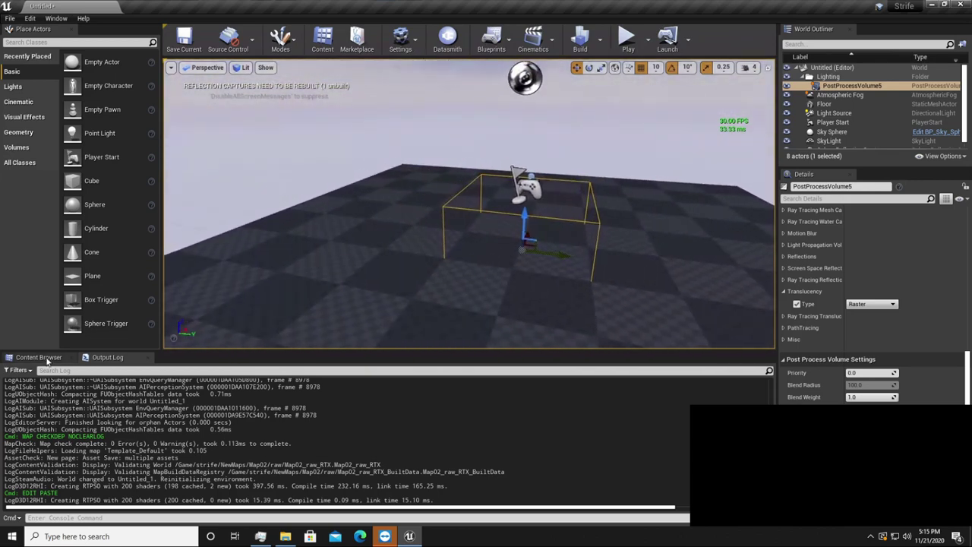
# Place the 0_palette static mesh from the strife/Objects/dorws02 folder onto the level's floor.
pyautogui.click(38, 357)
pyautogui.scroll(5, 76, 441)
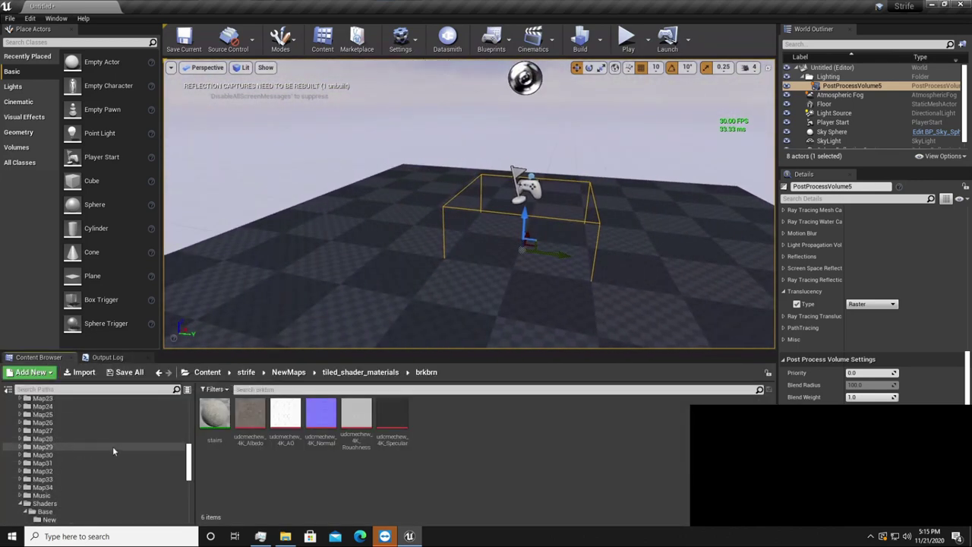
pyautogui.scroll(-5, 94, 463)
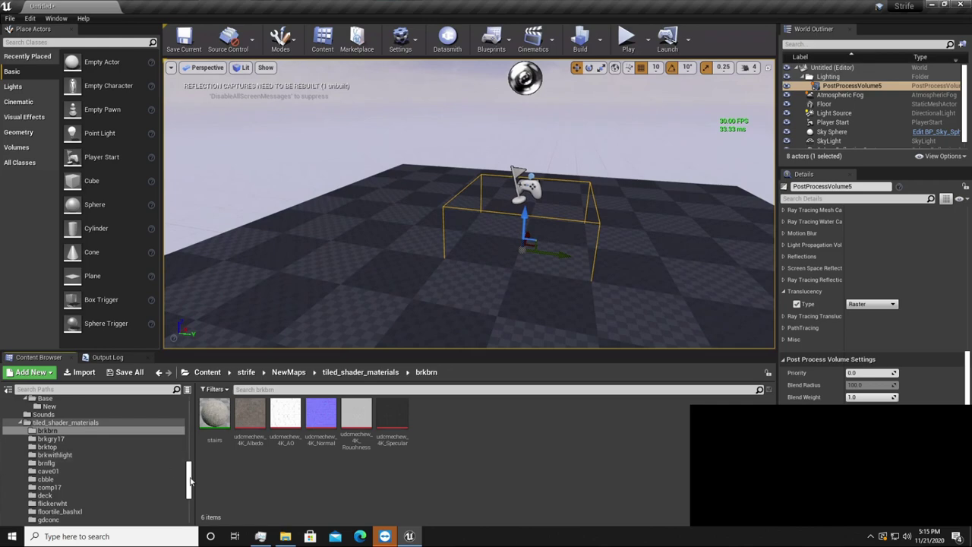
pyautogui.moveTo(190, 483); pyautogui.dragTo(190, 508)
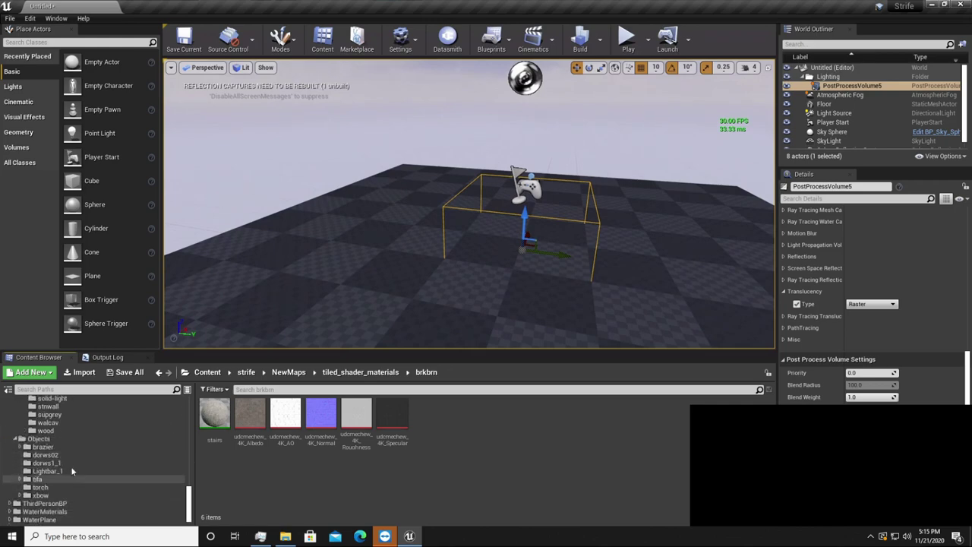
pyautogui.click(45, 455)
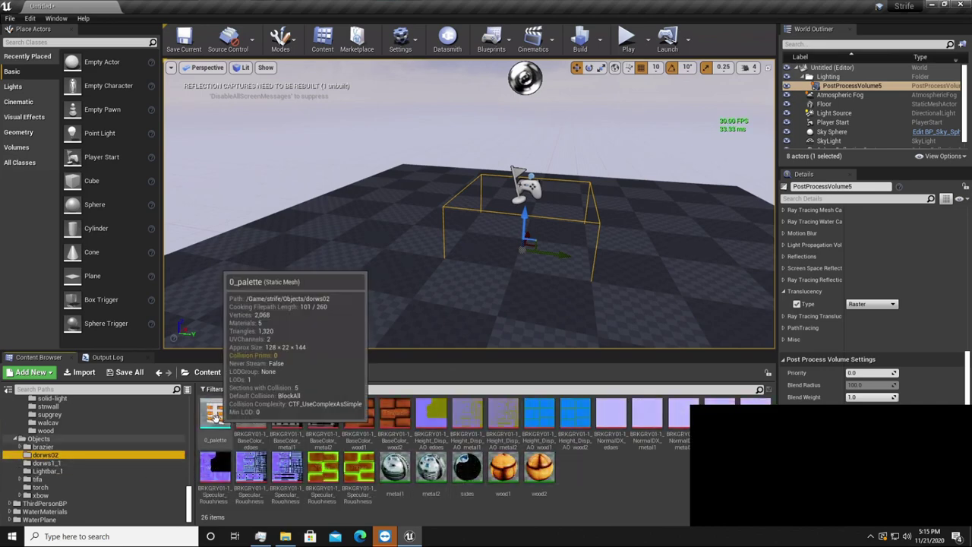
pyautogui.moveTo(206, 411); pyautogui.dragTo(427, 236)
# Examine the placed door mesh and its shadow on the floor from several viewpoints.
pyautogui.moveTo(438, 241); pyautogui.dragTo(186, 234, button='right')
pyautogui.press('w')
pyautogui.press('s')
pyautogui.moveTo(475, 205); pyautogui.dragTo(269, 234, button='right')
pyautogui.press('d')
pyautogui.press('d')
pyautogui.moveTo(441, 221); pyautogui.dragTo(298, 158, button='right')
pyautogui.press('w')
pyautogui.press('s')
# Select the Light Source and set its mobility to Movable.
pyautogui.click(834, 122)
pyautogui.scroll(-5, 934, 349)
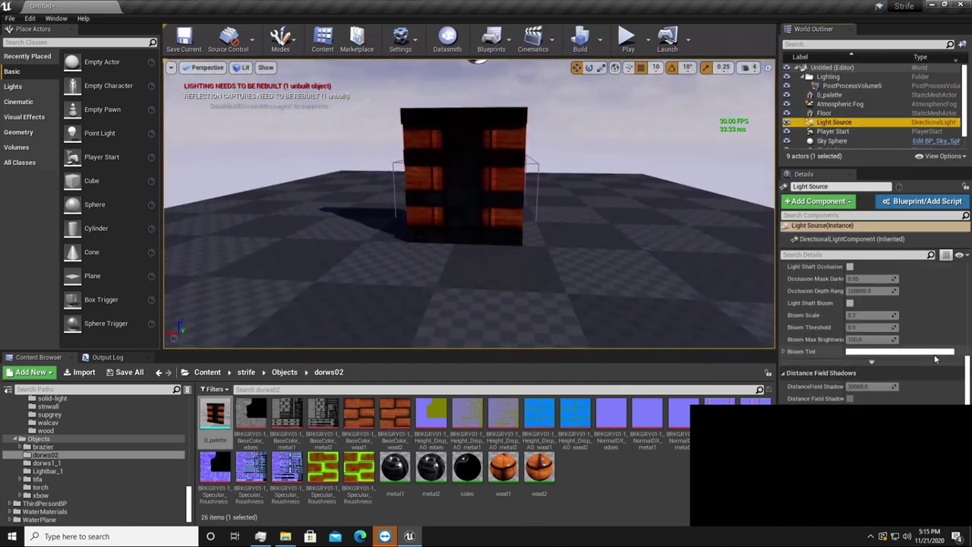
pyautogui.scroll(3, 946, 322)
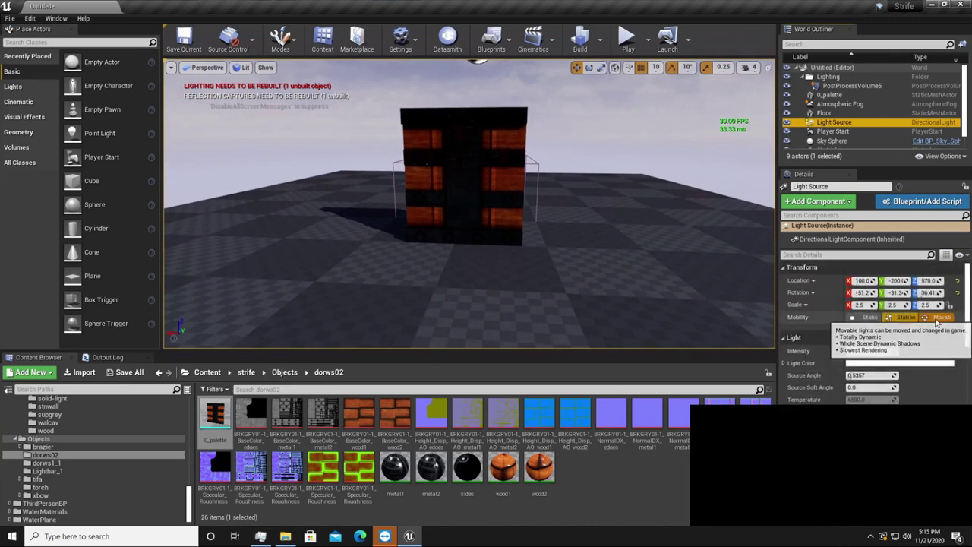
pyautogui.scroll(-3, 827, 345)
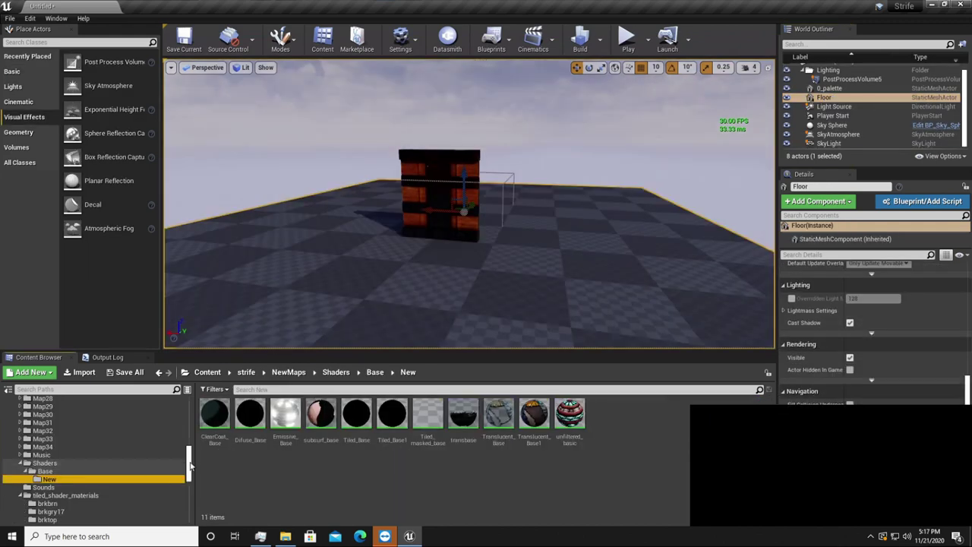
# Assign the M_Metal_Chrome1_Inst material from StarterContent/Materials to the Floor's Element 0 slot and check its reflections.
pyautogui.moveTo(190, 465); pyautogui.dragTo(192, 519)
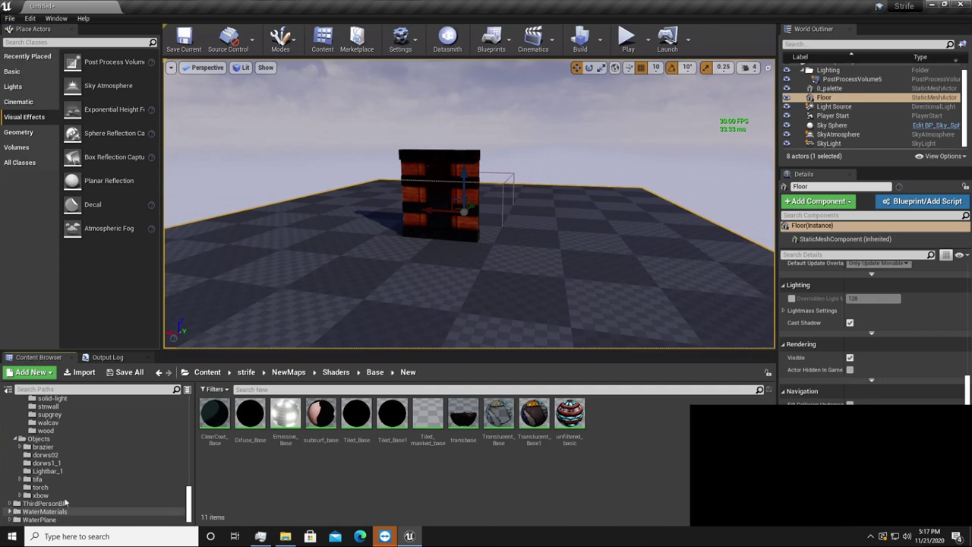
pyautogui.moveTo(195, 444); pyautogui.dragTo(194, 411)
pyautogui.scroll(-2, 12, 468)
pyautogui.click(41, 450)
pyautogui.scroll(-1, 573, 427)
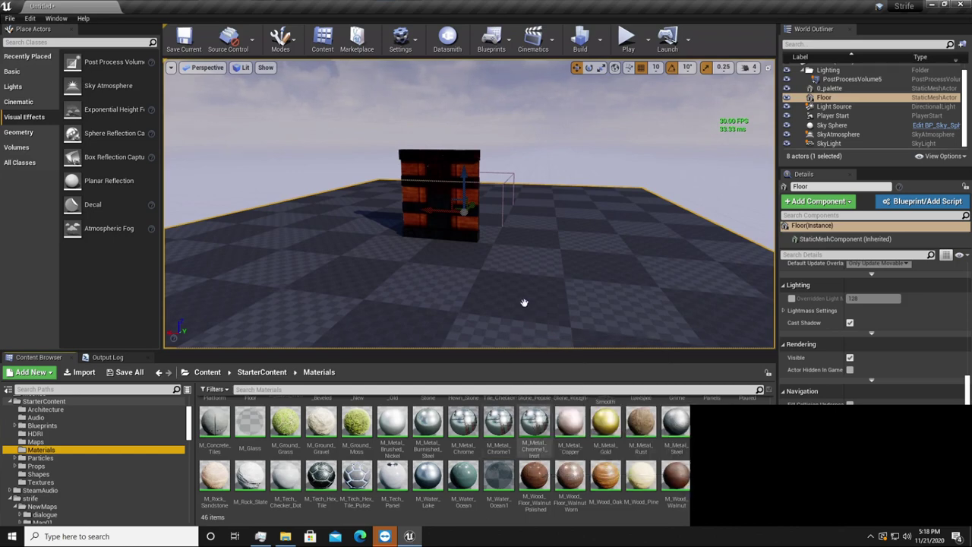
pyautogui.moveTo(967, 380); pyautogui.dragTo(968, 286)
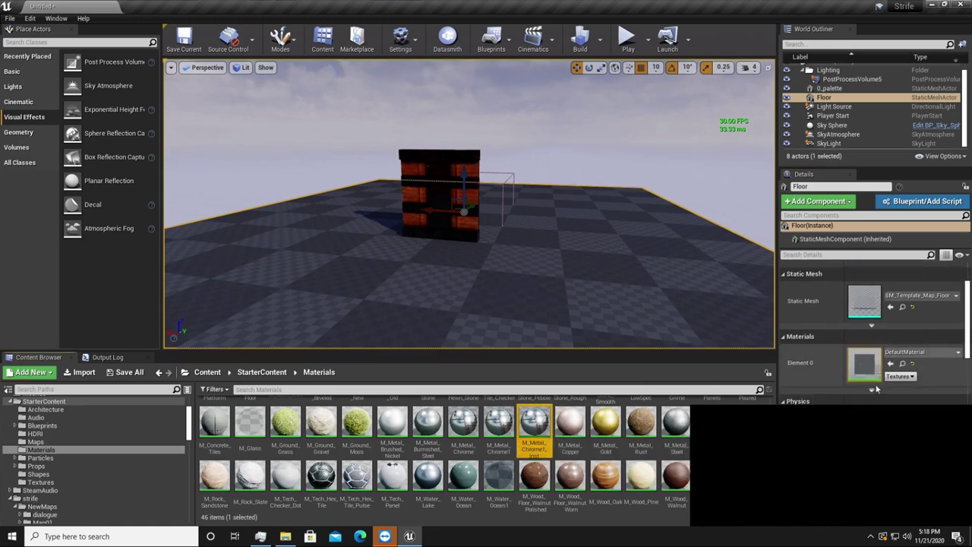
pyautogui.click(891, 365)
pyautogui.moveTo(547, 250); pyautogui.dragTo(601, 249, button='right')
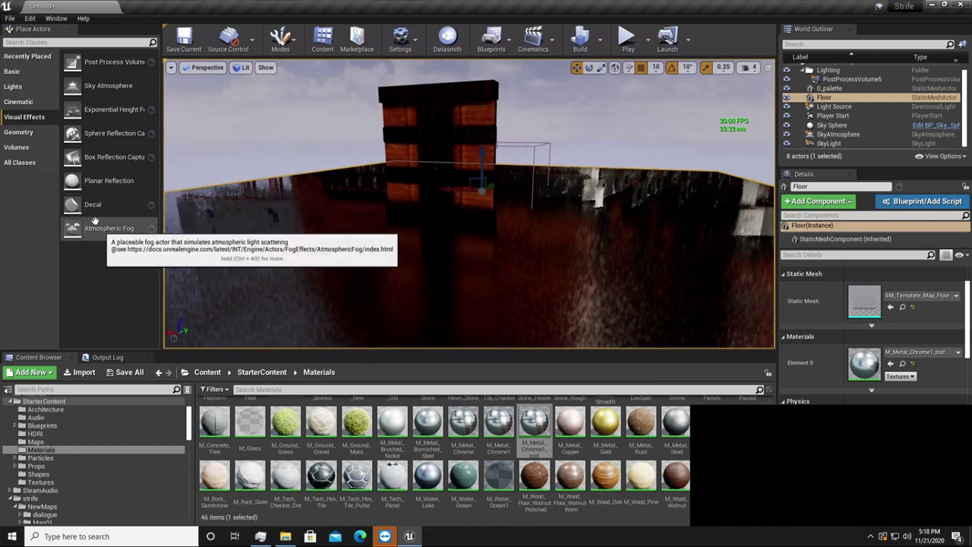
# Place an Atmospheric Fog actor on the chrome floor in front of the door mesh and inspect the reflections.
pyautogui.moveTo(109, 228); pyautogui.dragTo(369, 279)
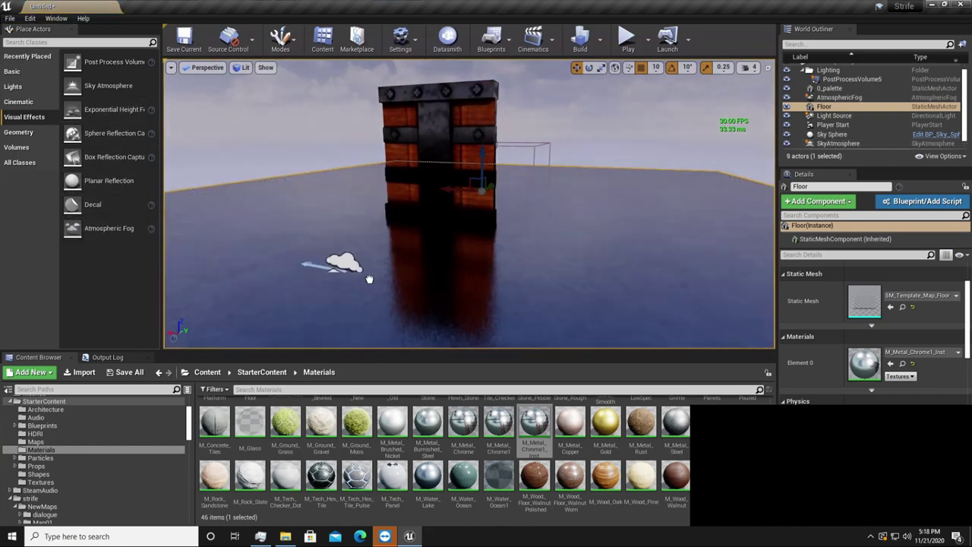
pyautogui.click(405, 249)
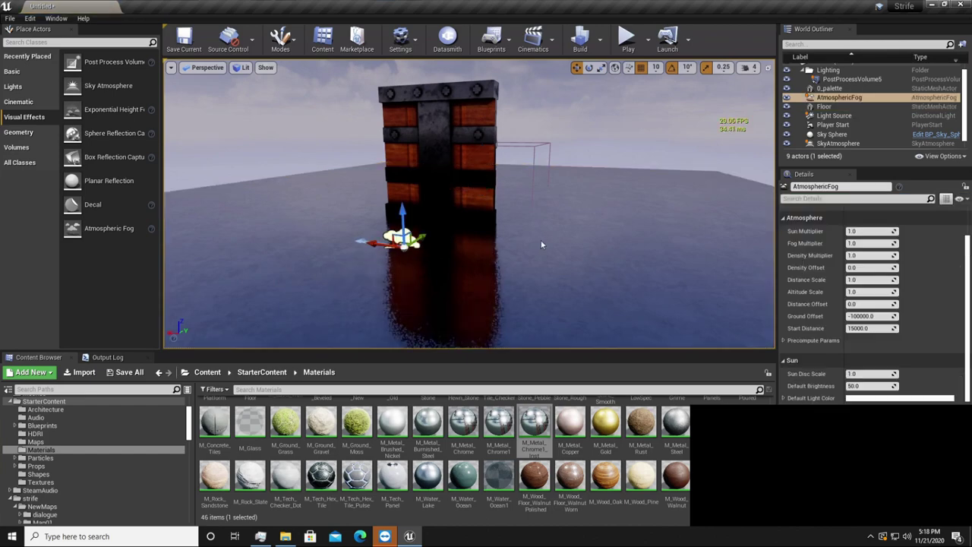
pyautogui.keyDown('alt'); pyautogui.moveTo(544, 240); pyautogui.dragTo(550, 240); pyautogui.keyUp('alt')
pyautogui.press('f')
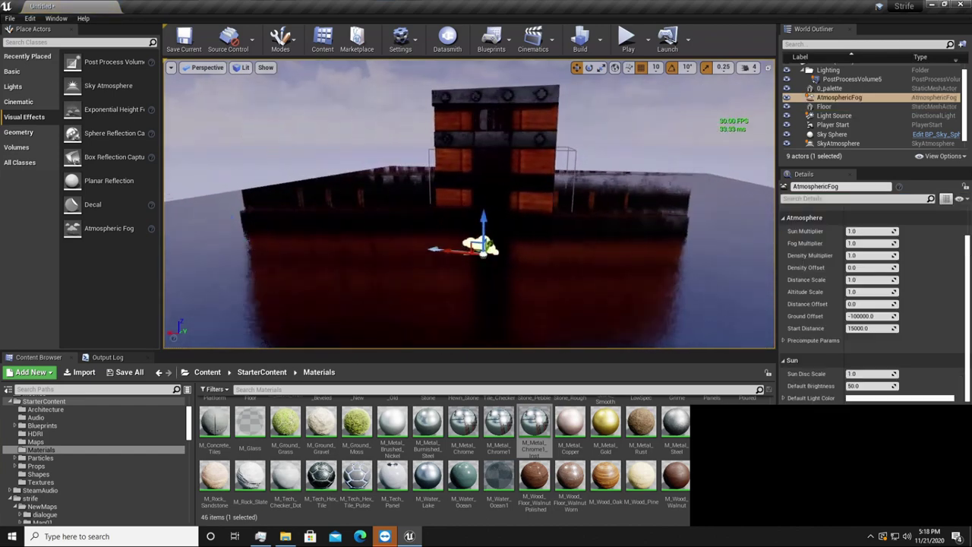
# Delete the AtmosphericFog actor from the level.
pyautogui.click(829, 88)
pyautogui.click(836, 97)
pyautogui.scroll(2, 839, 341)
pyautogui.press('Delete')
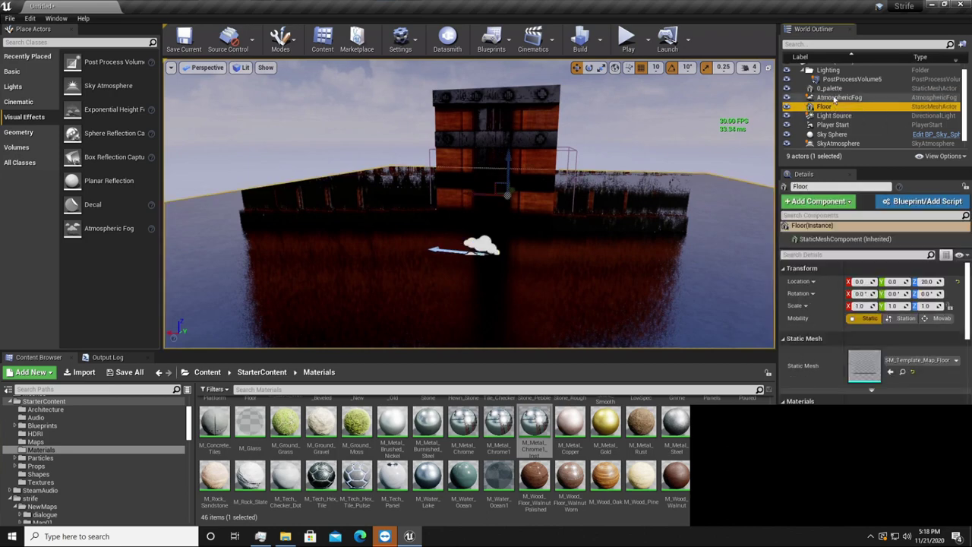
# Look up console commands starting with "rayt" in the Output Log.
pyautogui.click(105, 358)
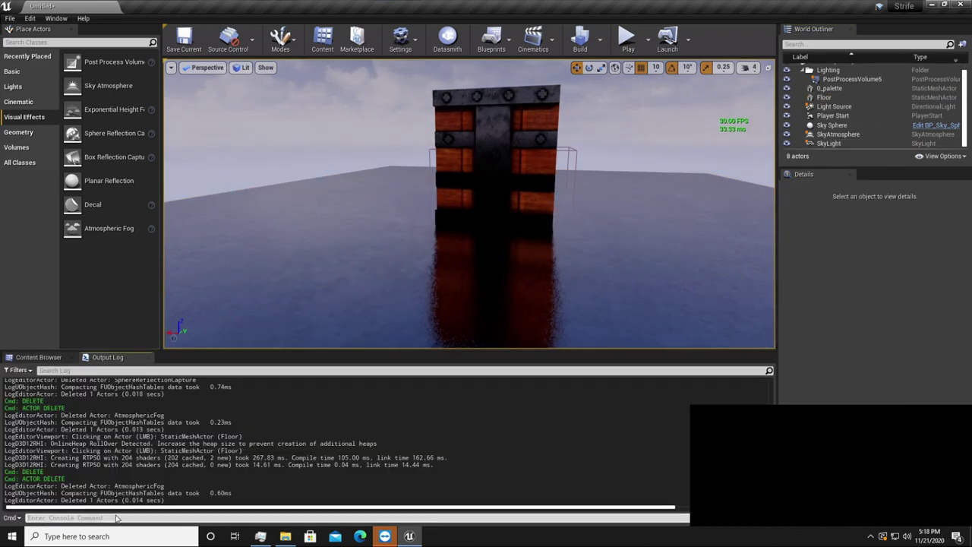
pyautogui.click(116, 518)
pyautogui.write('rayt')
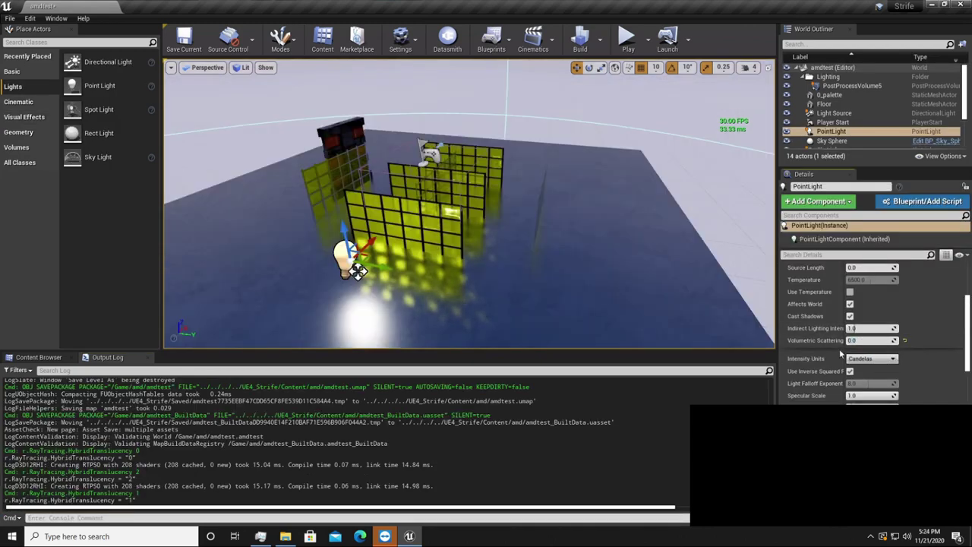
# Enable Cast Mesh Caustics and Cast Water Caustics in the PointLight's advanced ray tracing settings, and view the light from another side.
pyautogui.scroll(-5, 841, 354)
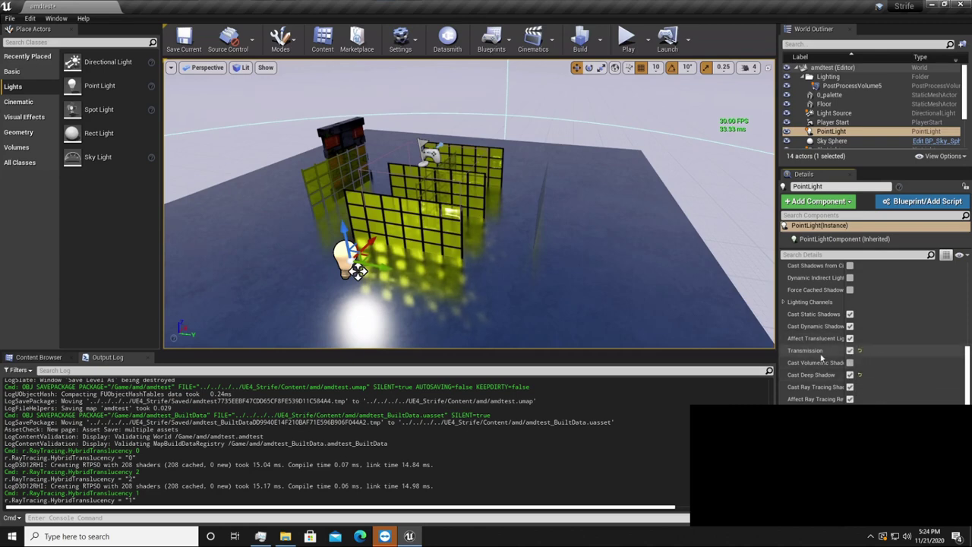
pyautogui.scroll(2, 822, 355)
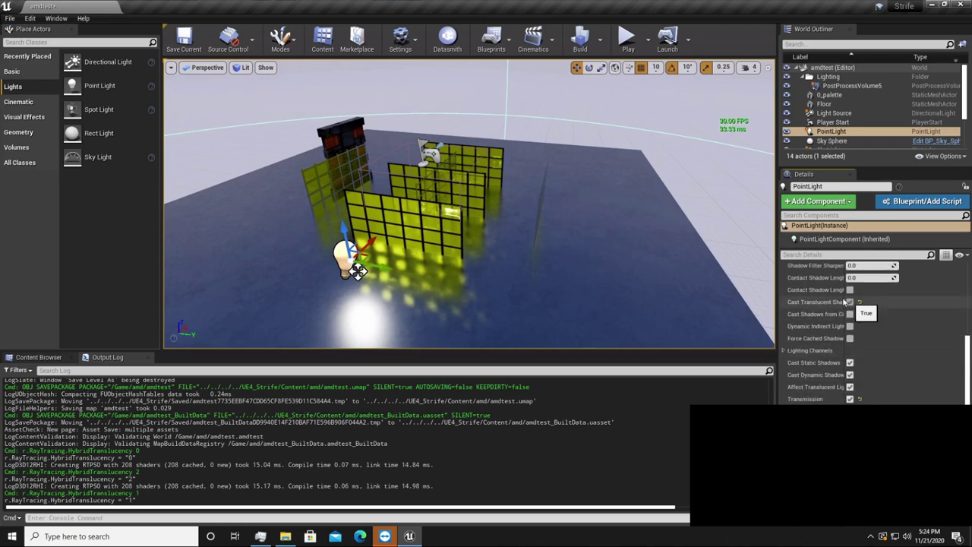
pyautogui.scroll(-5, 800, 345)
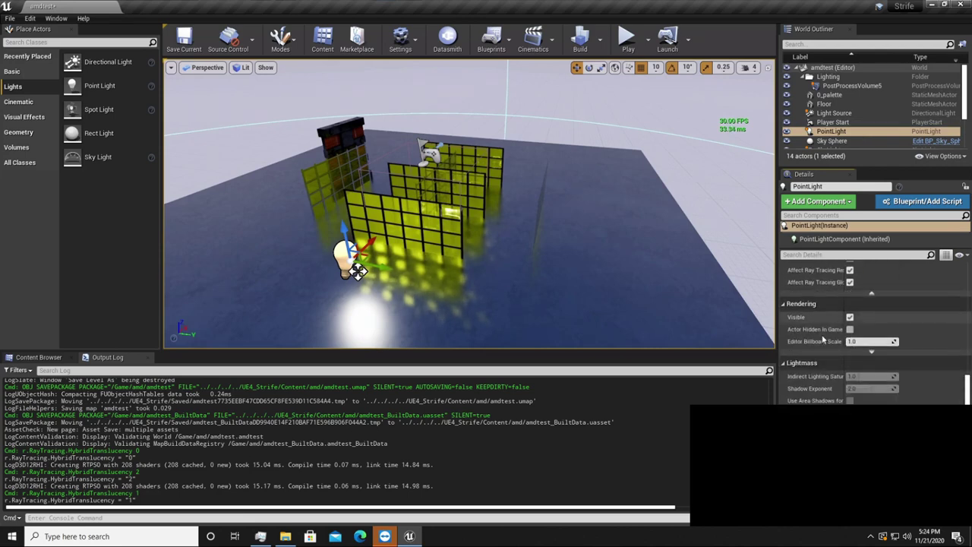
pyautogui.scroll(-8, 823, 336)
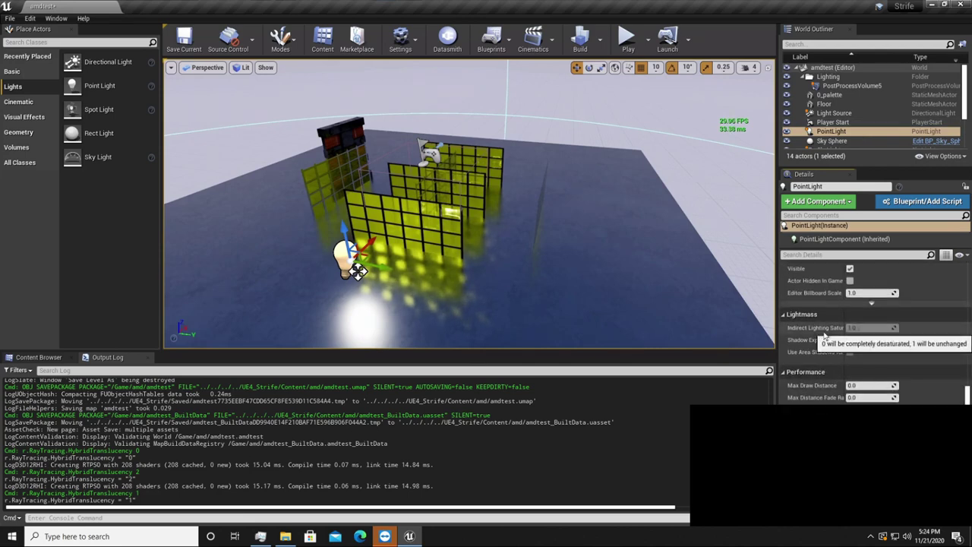
pyautogui.scroll(-6, 824, 337)
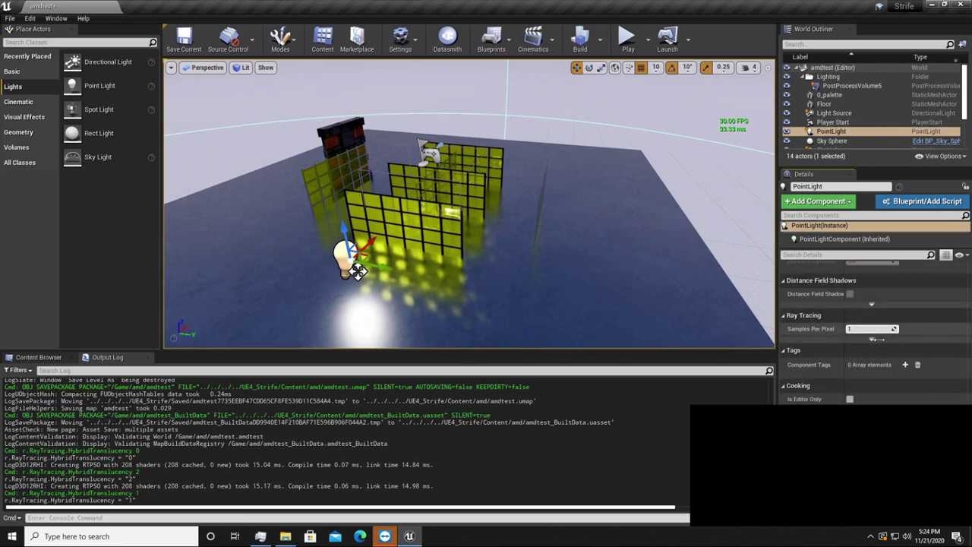
pyautogui.click(873, 340)
pyautogui.scroll(-2, 851, 319)
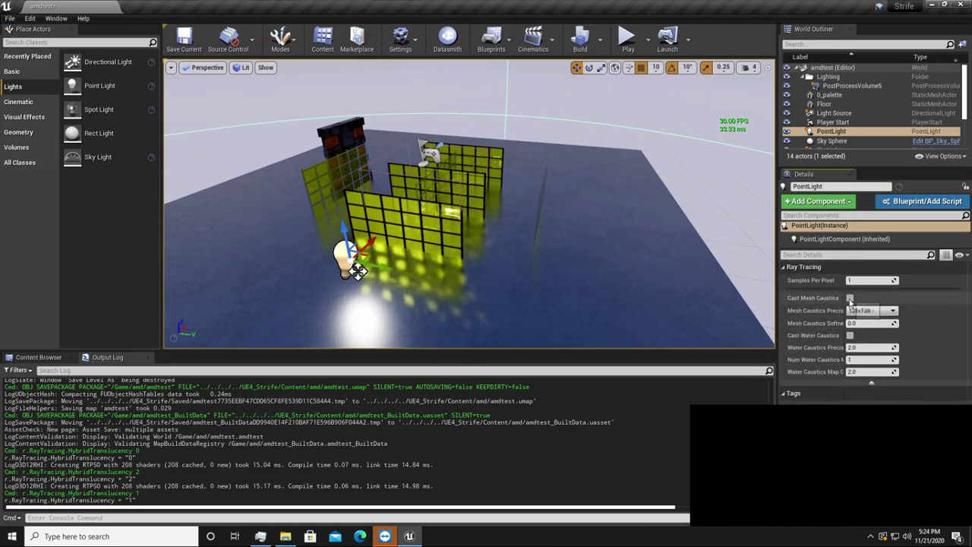
pyautogui.moveTo(581, 224); pyautogui.dragTo(364, 215, button='right')
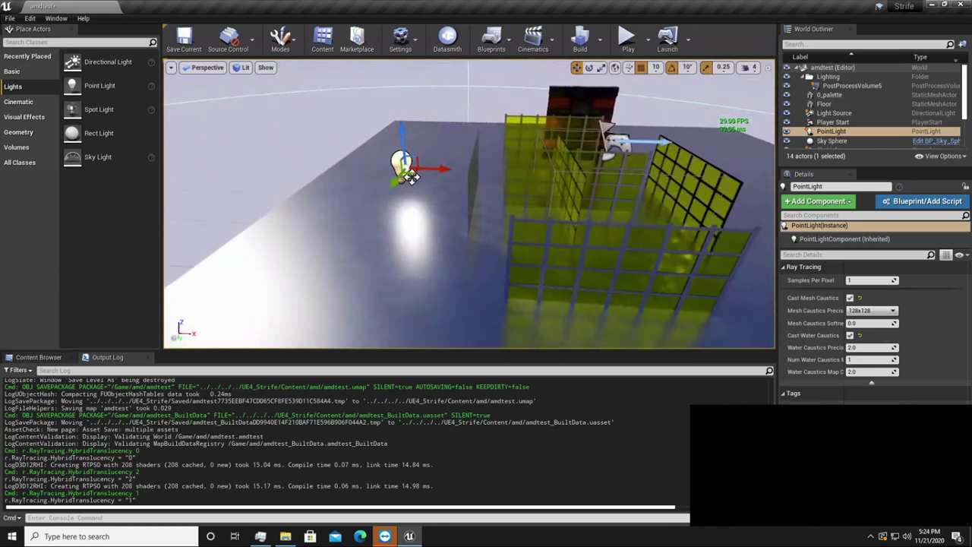
# Raise the PointLight's intensity to about 77.38 cd and move the light to the other side of the window panels.
pyautogui.scroll(10, 941, 341)
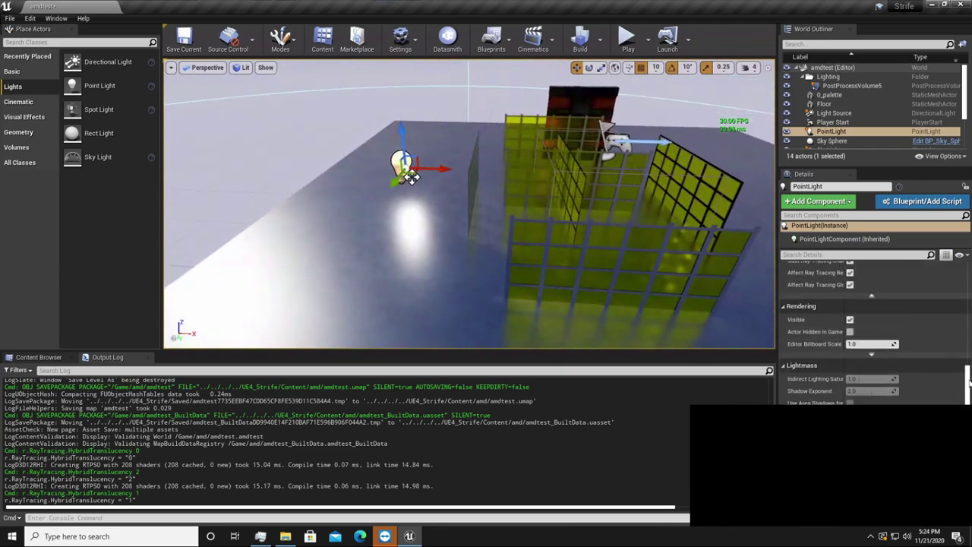
pyautogui.scroll(6, 967, 281)
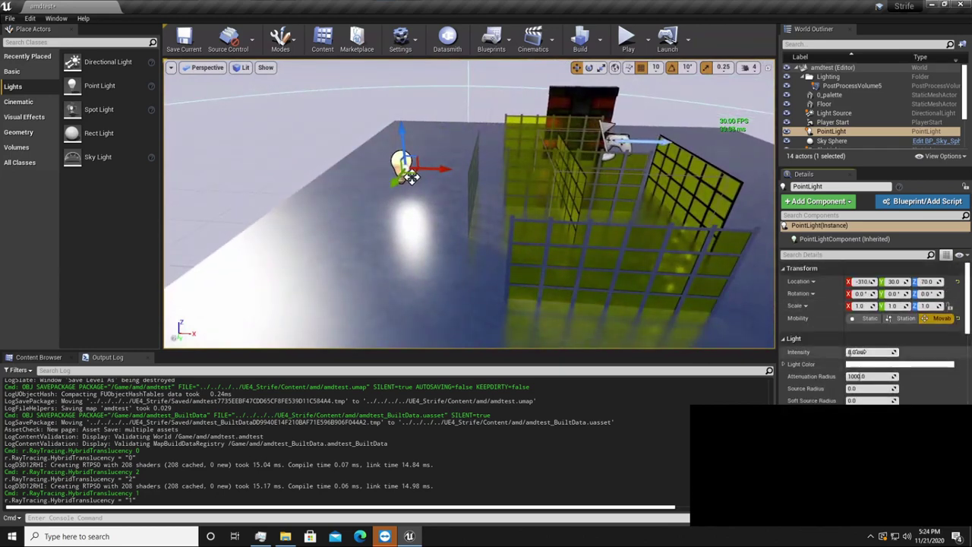
pyautogui.moveTo(864, 351); pyautogui.dragTo(885, 352)
pyautogui.keyDown('alt'); pyautogui.moveTo(593, 221); pyautogui.dragTo(387, 265); pyautogui.keyUp('alt')
pyautogui.moveTo(387, 265); pyautogui.dragTo(552, 259, button='right')
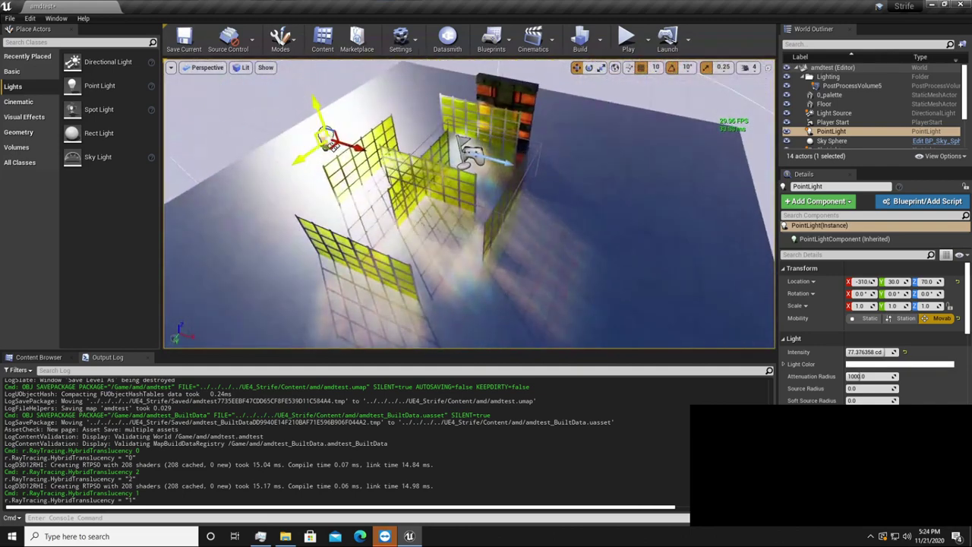
pyautogui.moveTo(427, 179); pyautogui.dragTo(374, 179)
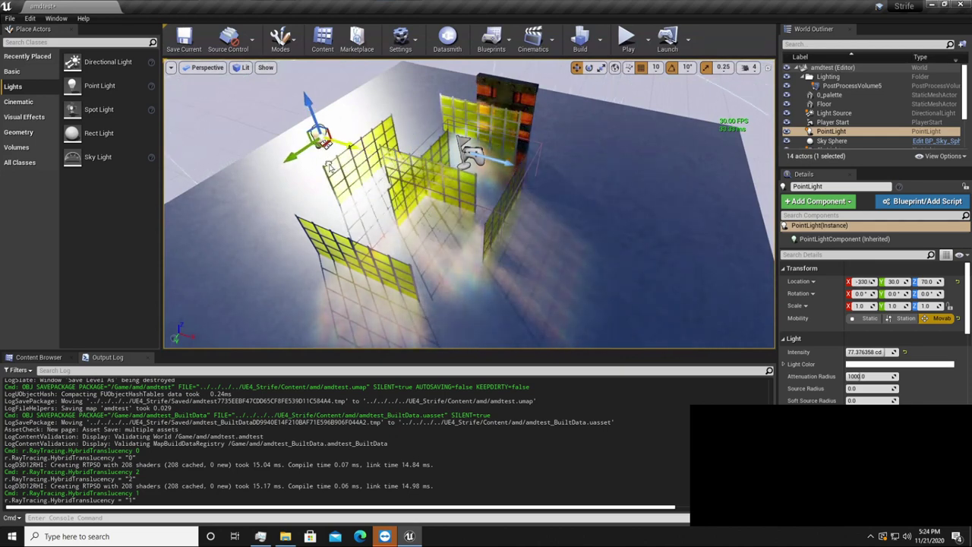
pyautogui.moveTo(236, 204); pyautogui.dragTo(582, 192)
# Turn off Affects World for both the Light Source and the SkyLight.
pyautogui.click(843, 114)
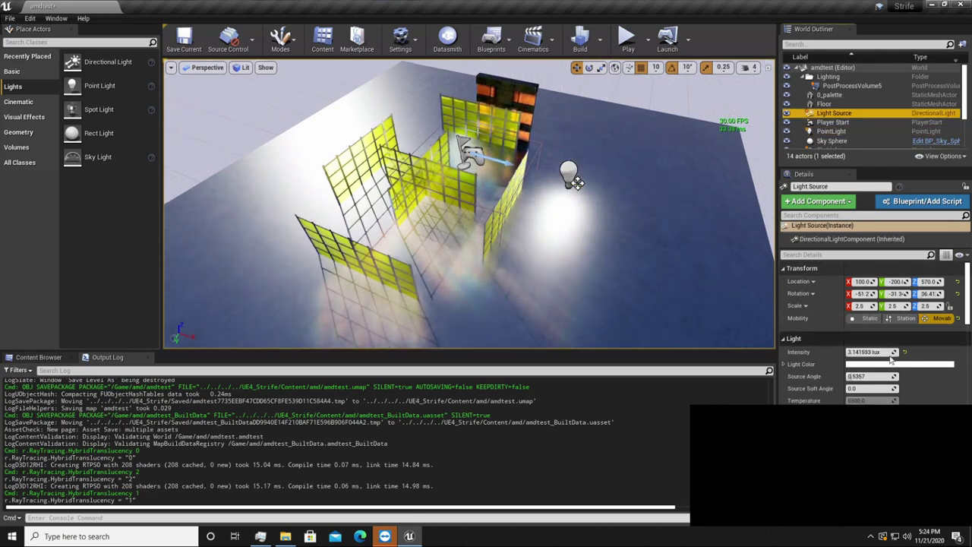
pyautogui.scroll(-2, 858, 368)
pyautogui.click(850, 344)
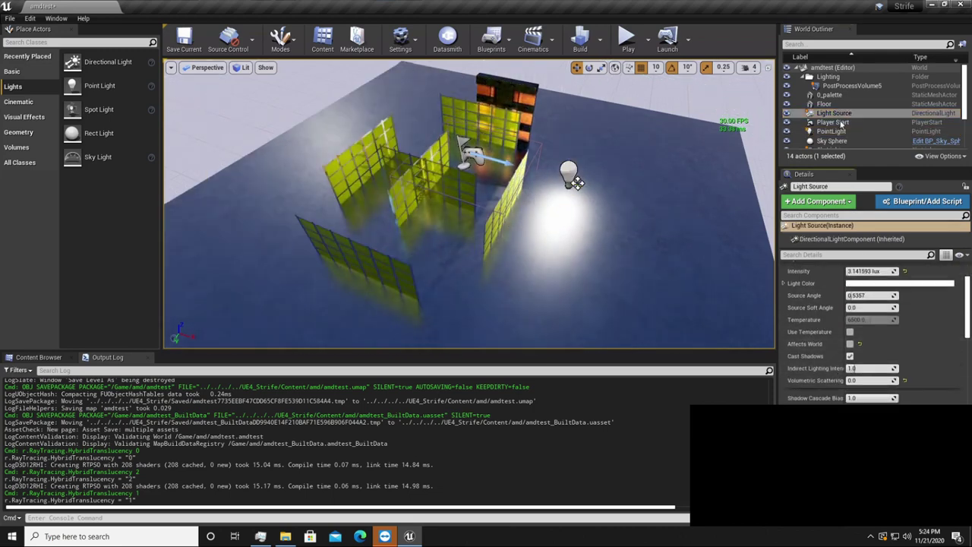
pyautogui.scroll(-2, 873, 113)
pyautogui.click(830, 117)
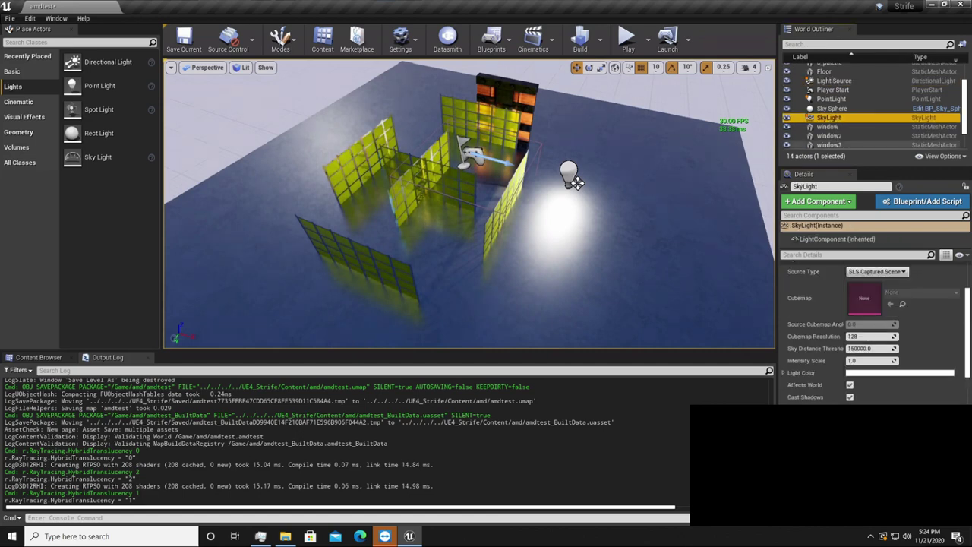
pyautogui.click(850, 386)
# Move the PointLight around the window panels to test the coloured caustics on the dark floor.
pyautogui.click(831, 99)
pyautogui.moveTo(579, 183); pyautogui.dragTo(290, 330)
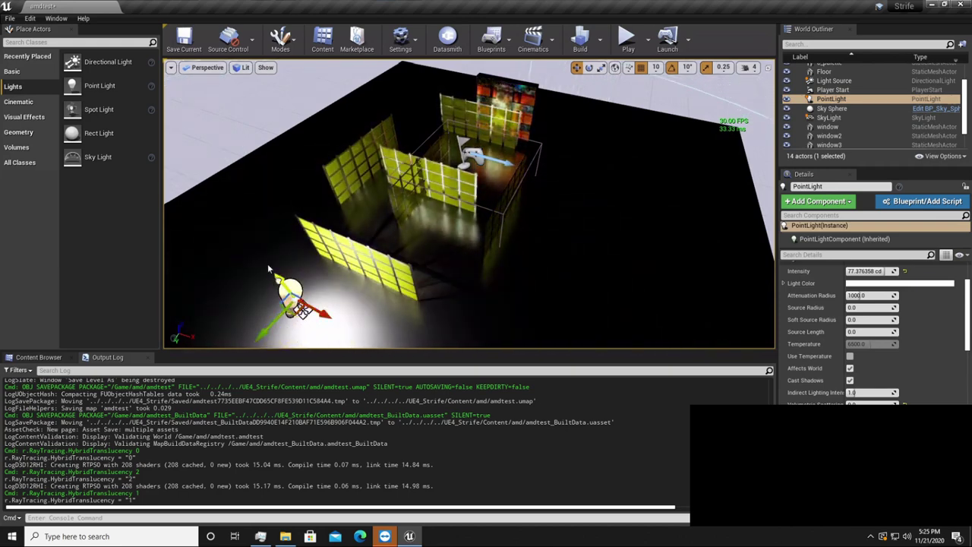
pyautogui.moveTo(267, 265); pyautogui.dragTo(541, 103)
pyautogui.moveTo(568, 201); pyautogui.dragTo(399, 277)
# Set the PointLight's intensity to about 88.45 cd and its source radius to 10 while viewing the level from above.
pyautogui.moveTo(400, 282); pyautogui.dragTo(199, 335, button='right')
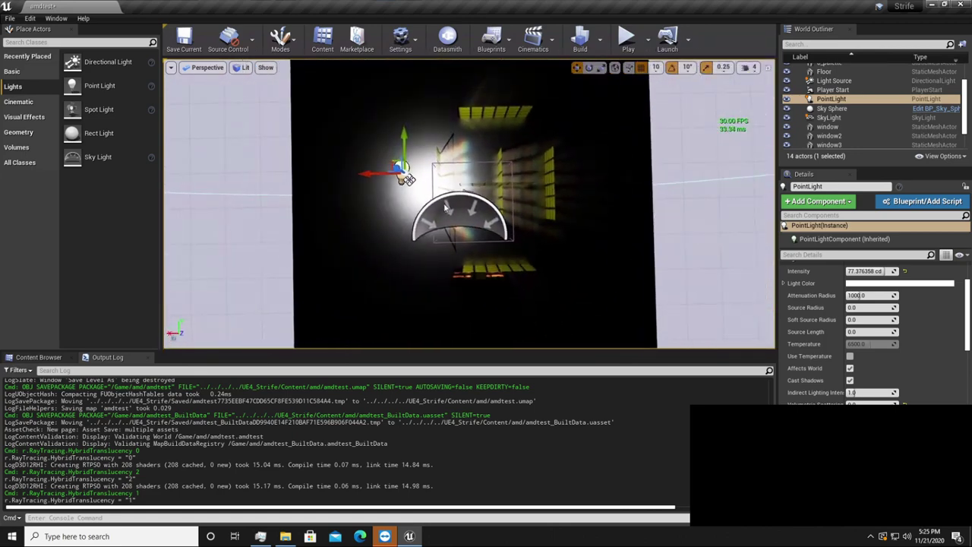
pyautogui.click(447, 207)
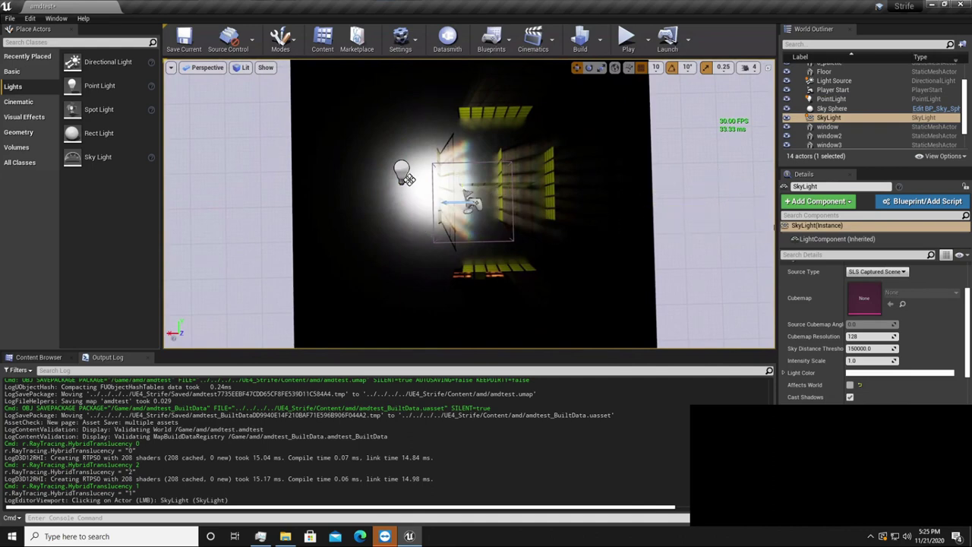
pyautogui.click(401, 169)
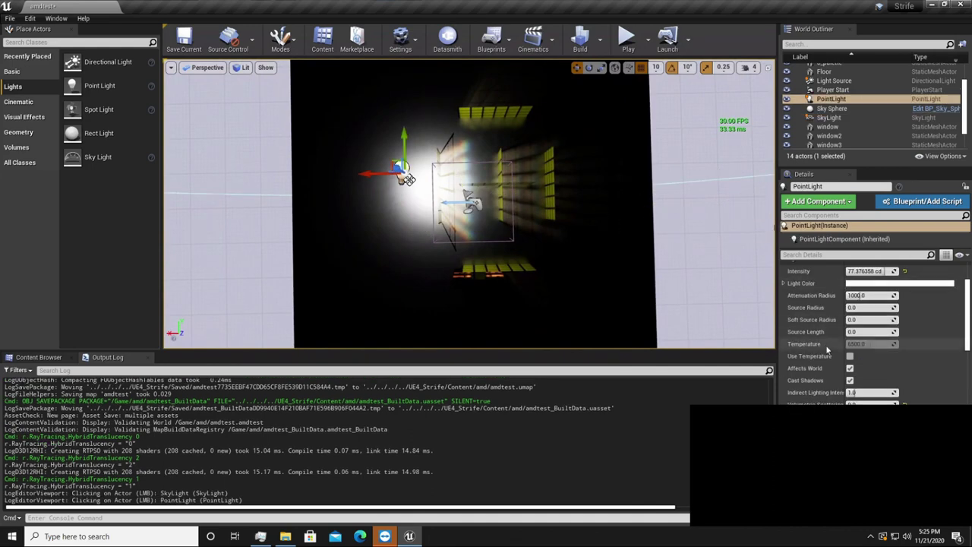
pyautogui.moveTo(867, 271); pyautogui.dragTo(899, 272)
pyautogui.moveTo(955, 294); pyautogui.dragTo(875, 312)
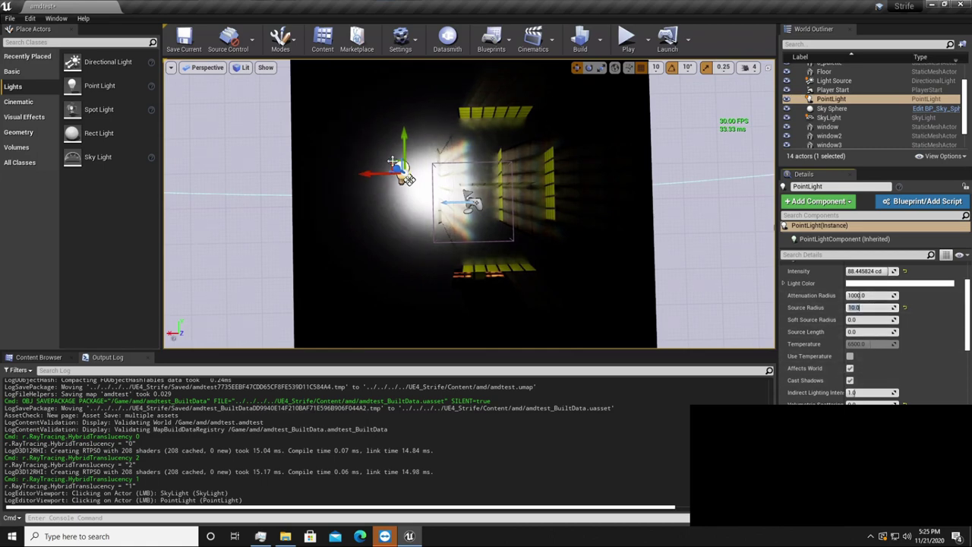
# Move the PointLight to the door side of the window panels and delete the 0_palette door mesh.
pyautogui.moveTo(367, 188); pyautogui.dragTo(569, 320)
pyautogui.click(460, 283)
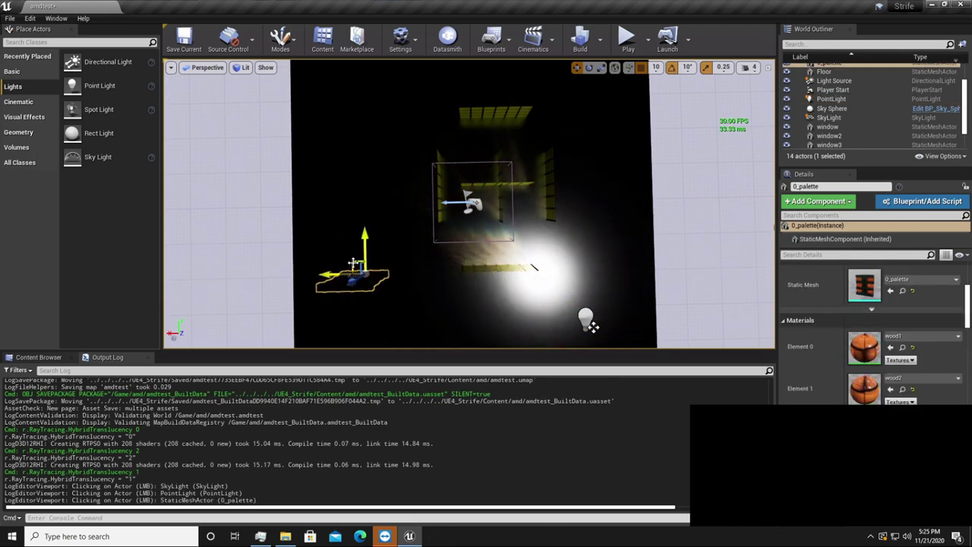
pyautogui.press('Delete')
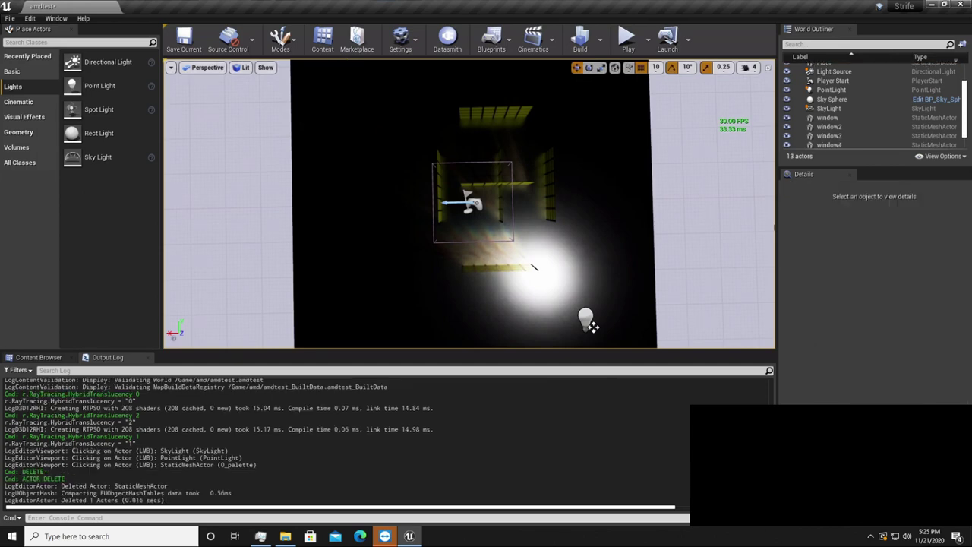
# Move the PointLight back outside the window panels so it shines through them toward the Player Start.
pyautogui.click(589, 323)
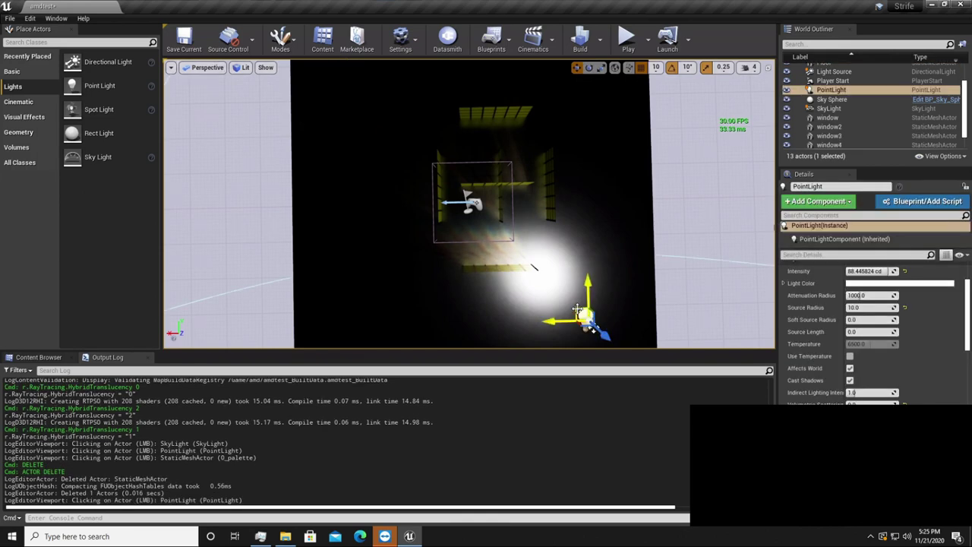
pyautogui.moveTo(577, 309); pyautogui.dragTo(367, 159)
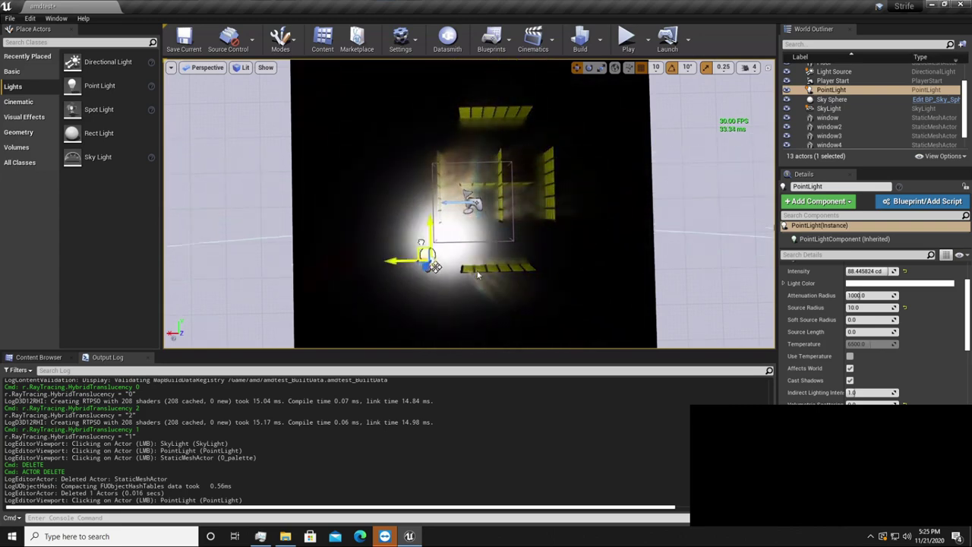
pyautogui.moveTo(490, 278); pyautogui.dragTo(370, 156)
# Place a basic Sphere on the floor between the PointLight and the nearest window panel.
pyautogui.click(37, 357)
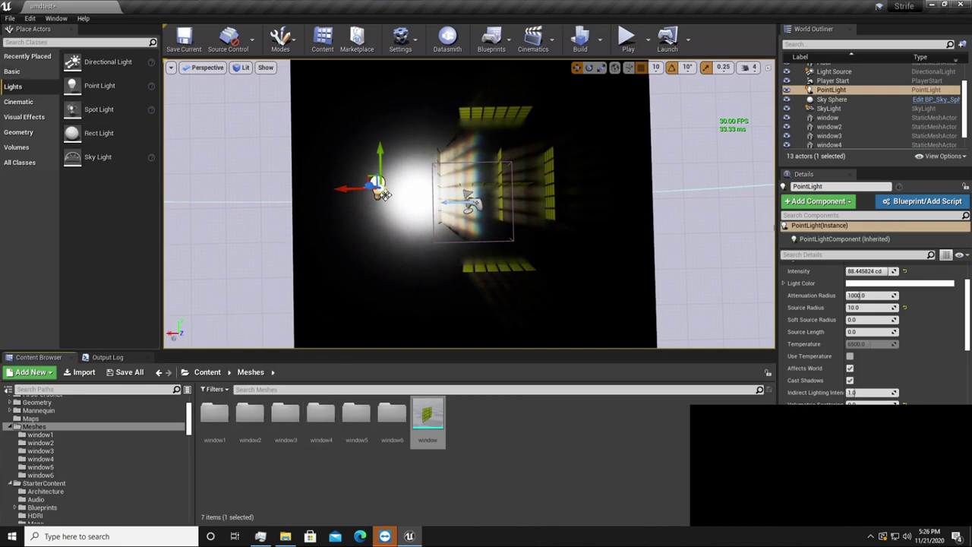
pyautogui.click(13, 71)
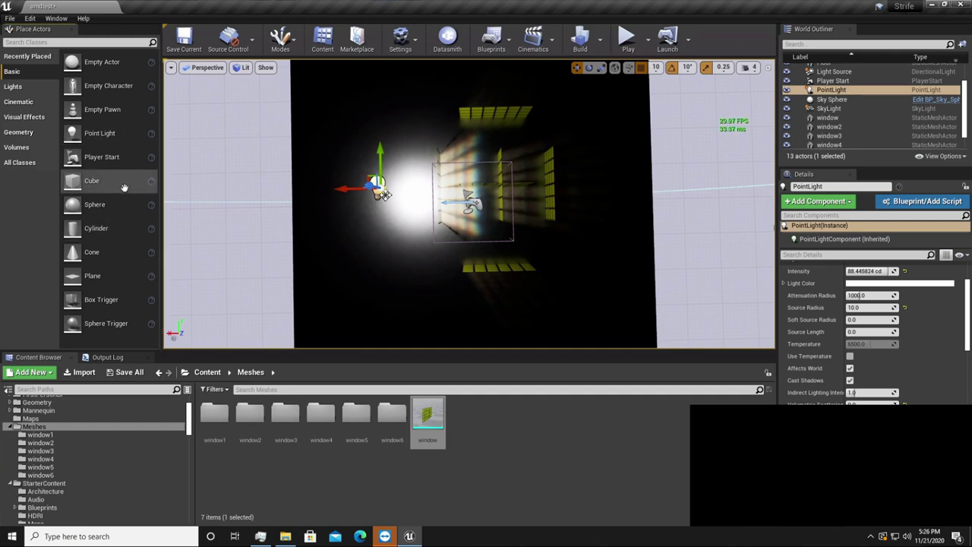
pyautogui.moveTo(94, 206); pyautogui.dragTo(411, 191)
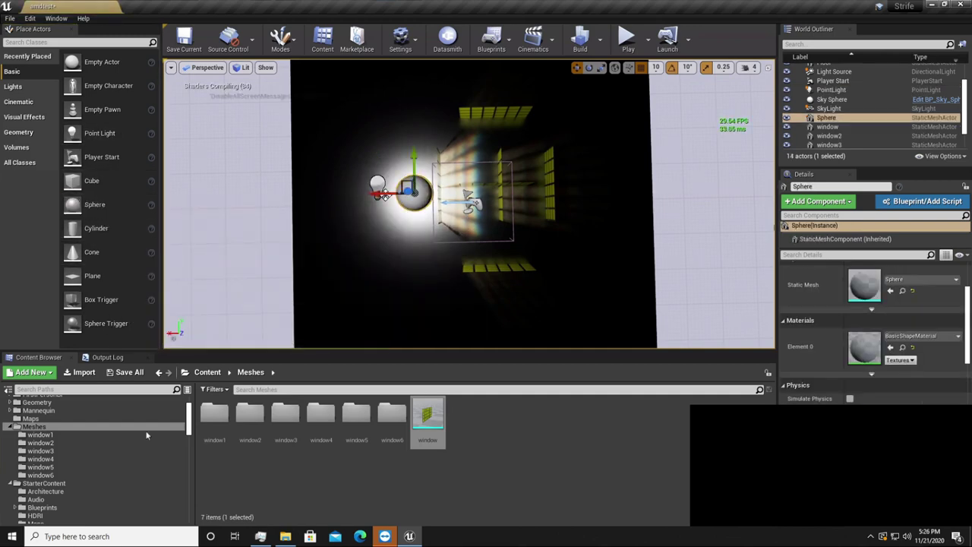
# Assign a blue WaterMaterial_Inst_water material from _Marvelmaster_infinite_reactive_water_/Materials to the Sphere's Element 0 slot.
pyautogui.scroll(2, 63, 451)
pyautogui.click(10, 475)
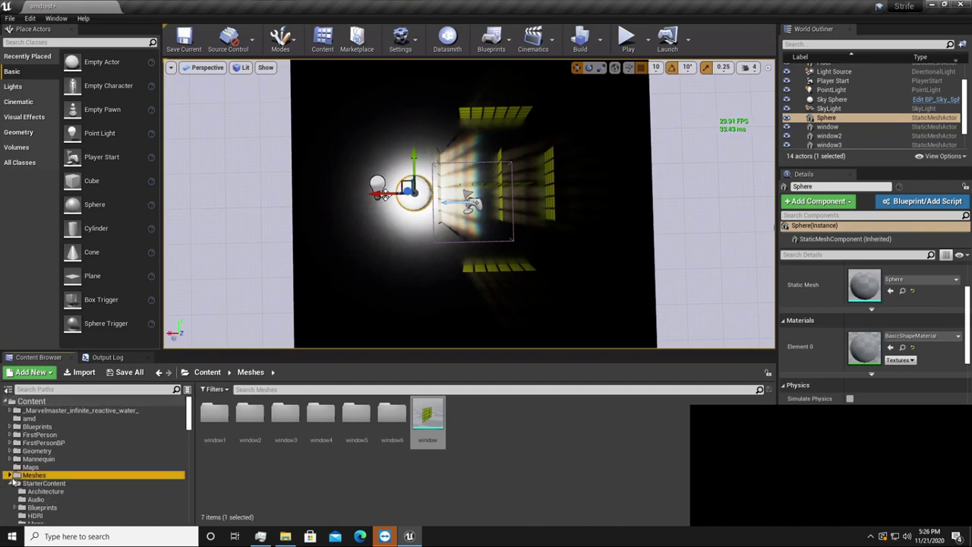
pyautogui.click(11, 483)
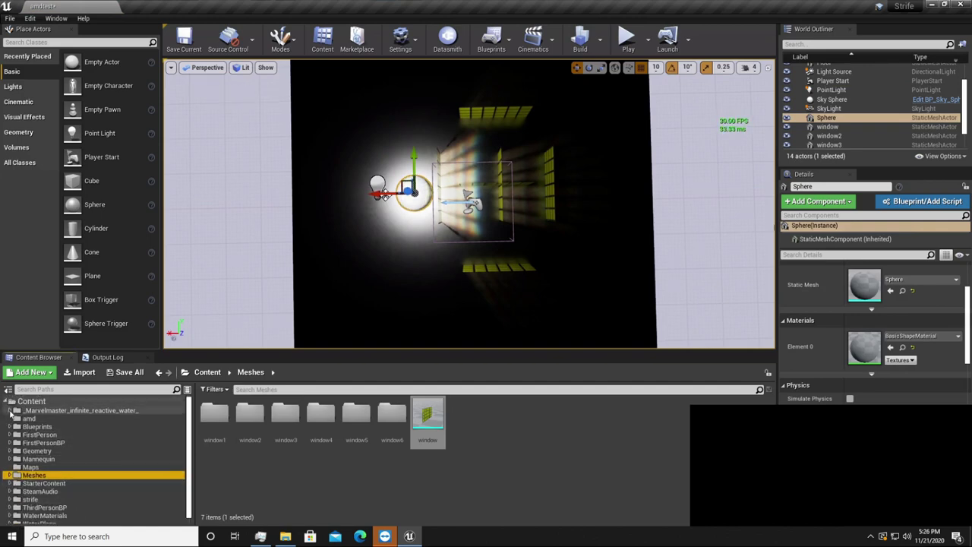
pyautogui.click(11, 411)
pyautogui.click(41, 443)
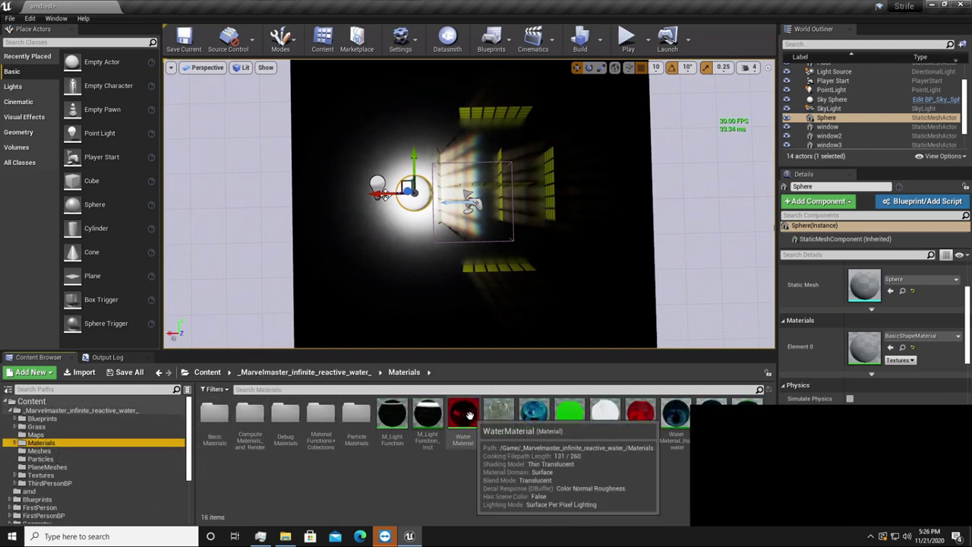
pyautogui.click(10, 411)
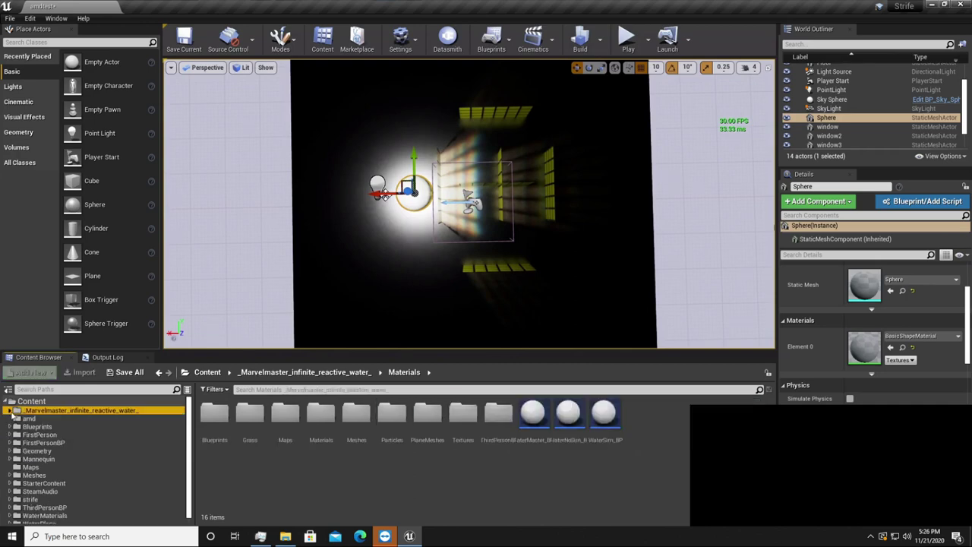
pyautogui.scroll(-1, 31, 448)
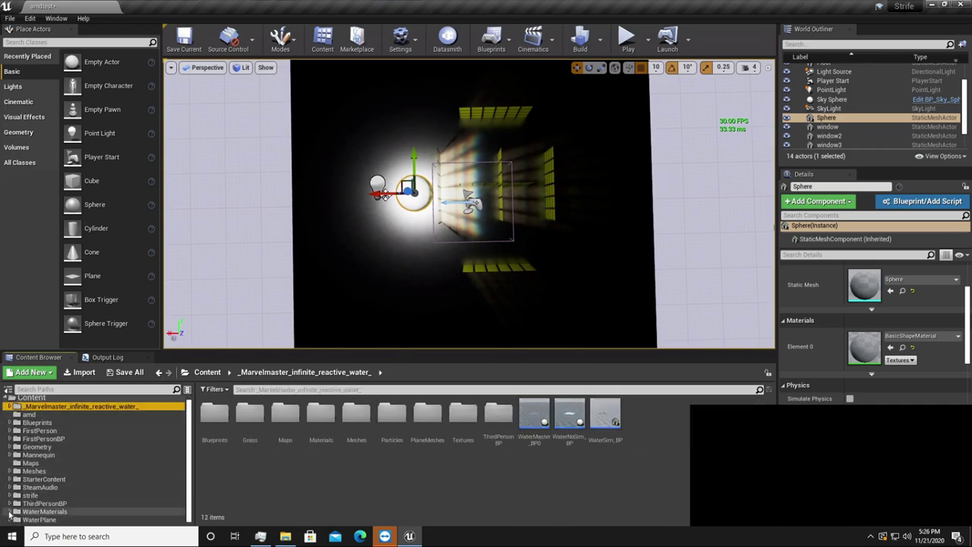
pyautogui.scroll(-2, 72, 503)
pyautogui.click(41, 487)
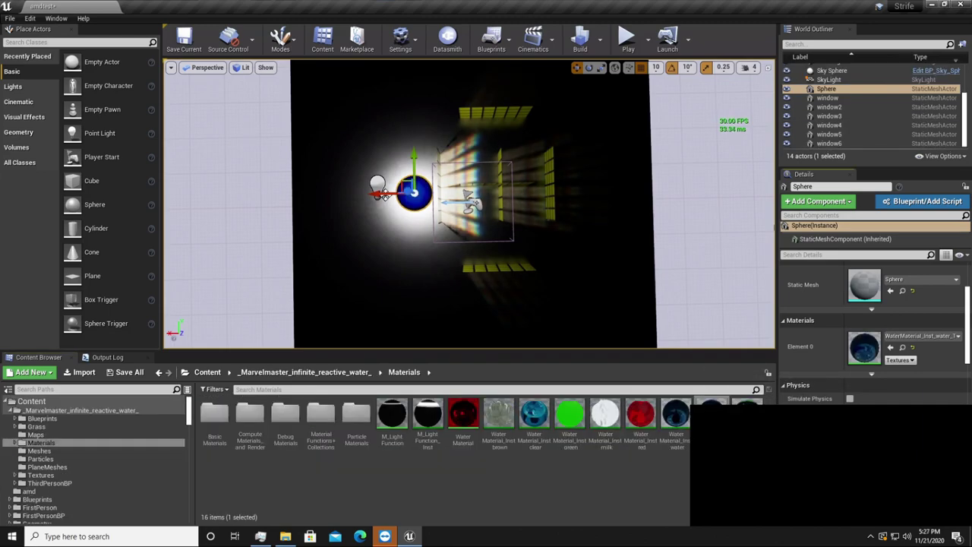
# Raise the Sphere above the floor and shift it horizontally away from the nearest window panel.
pyautogui.moveTo(385, 195); pyautogui.dragTo(122, 91, button='right')
pyautogui.press('s')
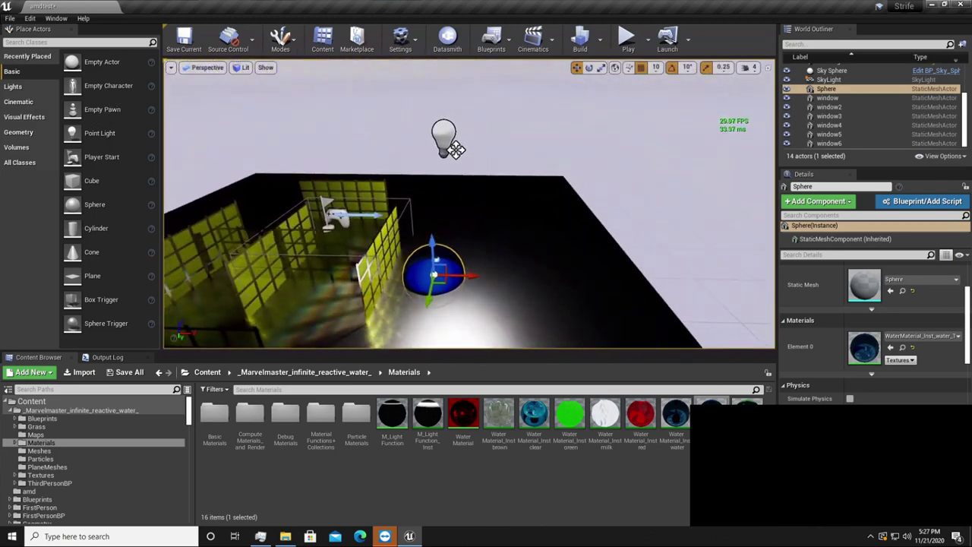
pyautogui.moveTo(431, 200); pyautogui.dragTo(444, 163)
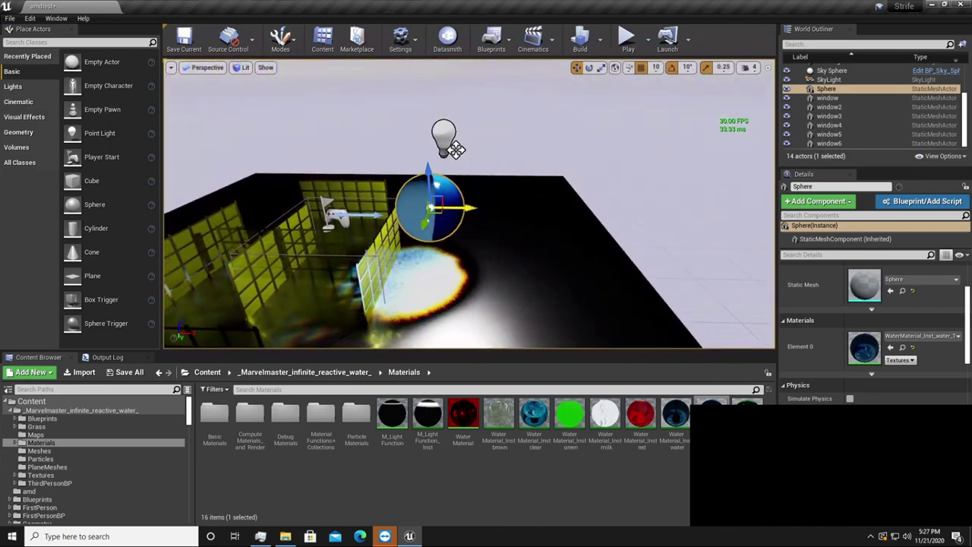
pyautogui.moveTo(461, 206); pyautogui.dragTo(514, 217)
pyautogui.moveTo(577, 212); pyautogui.dragTo(164, 248, button='right')
pyautogui.press('w')
pyautogui.press('s')
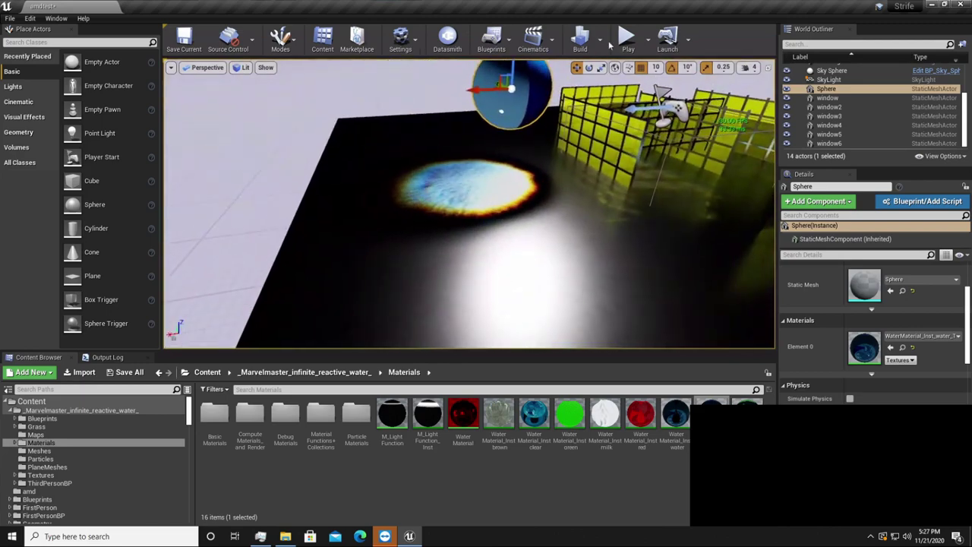
# Select the PointLight above the Sphere and nudge it a short distance horizontally.
pyautogui.press('w')
pyautogui.moveTo(623, 251); pyautogui.dragTo(546, 302, button='right')
pyautogui.press('s')
pyautogui.click(407, 176)
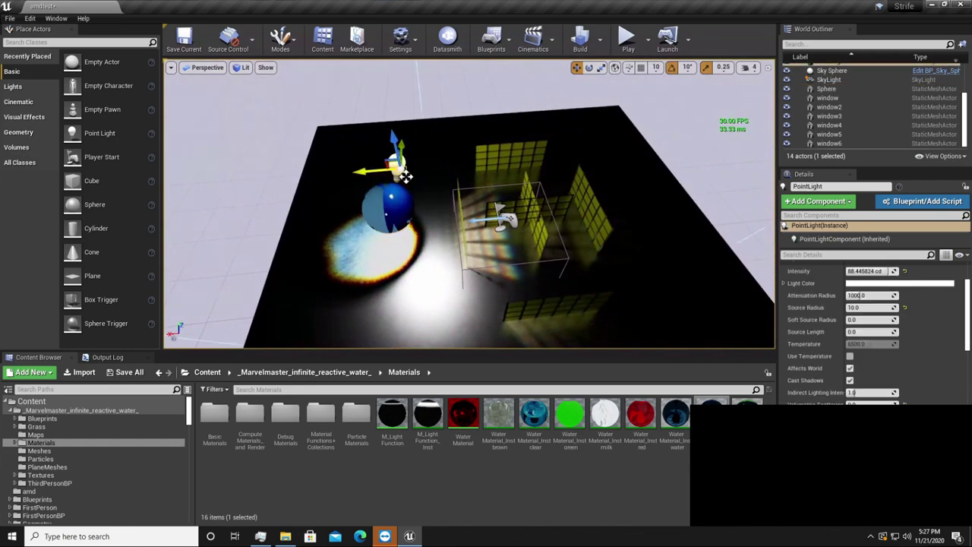
pyautogui.press('a')
pyautogui.moveTo(592, 228)
pyautogui.mouseDown(button='right')
pyautogui.moveTo(627, 229)
pyautogui.moveTo(615, 247)
pyautogui.moveTo(718, 254)
pyautogui.moveTo(608, 220)
pyautogui.mouseUp(button='right')
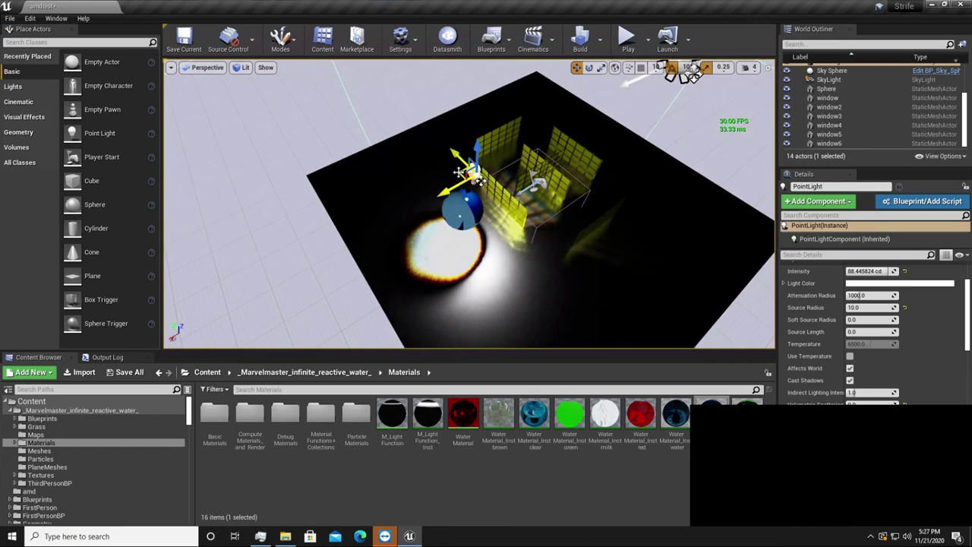
pyautogui.moveTo(456, 174); pyautogui.dragTo(434, 170)
# View the Sphere and its caustics from close up, and undo the last object change in the level.
pyautogui.press('w')
pyautogui.moveTo(432, 287); pyautogui.dragTo(625, 234, button='right')
pyautogui.press('d')
pyautogui.press('s')
pyautogui.press('w')
pyautogui.press('s')
pyautogui.press('w')
pyautogui.hotkey('ctrl', 'z')
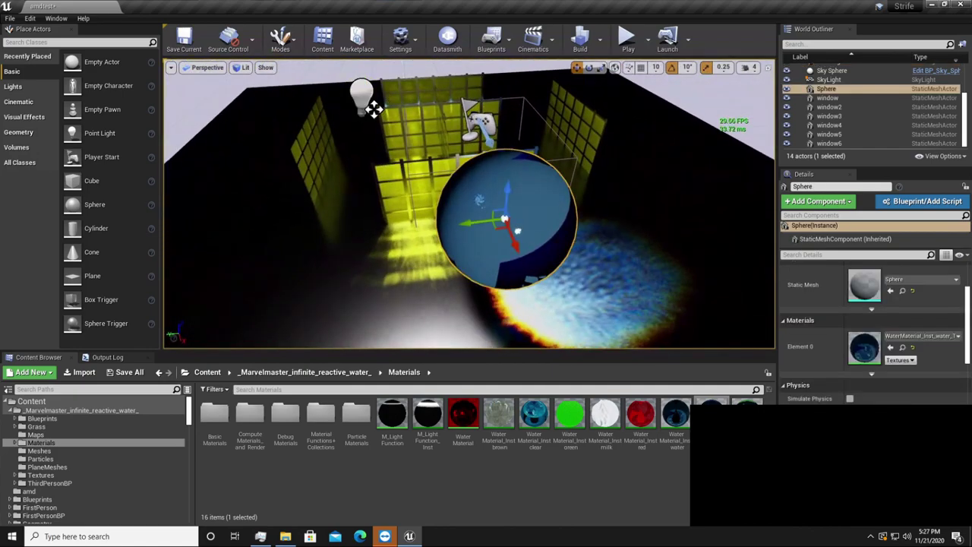
# Set PostProcessVolume5's Translucency Type to Raster and back to Ray Tracing, and enable absorption for ray tracing translucency.
pyautogui.scroll(3, 858, 96)
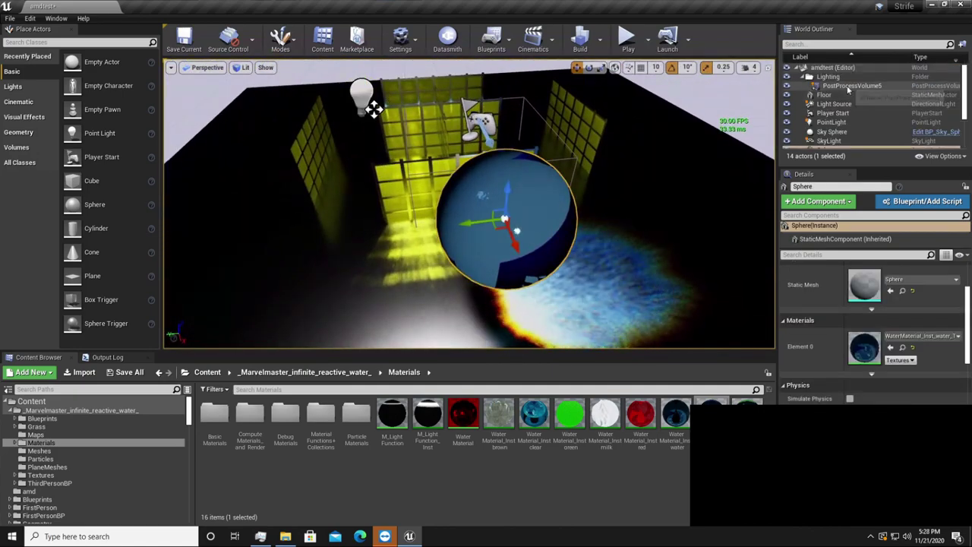
pyautogui.click(849, 87)
pyautogui.scroll(-5, 813, 316)
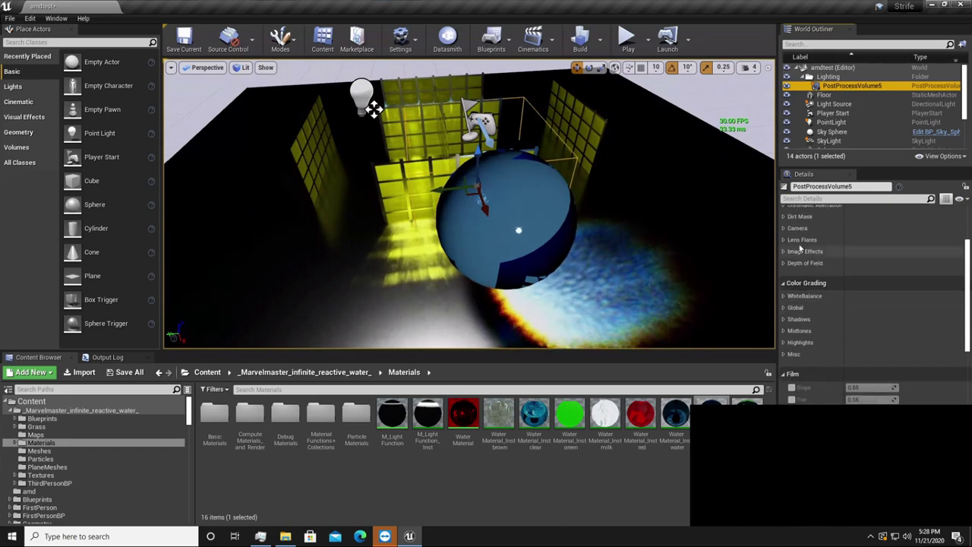
pyautogui.scroll(-10, 812, 262)
pyautogui.click(785, 297)
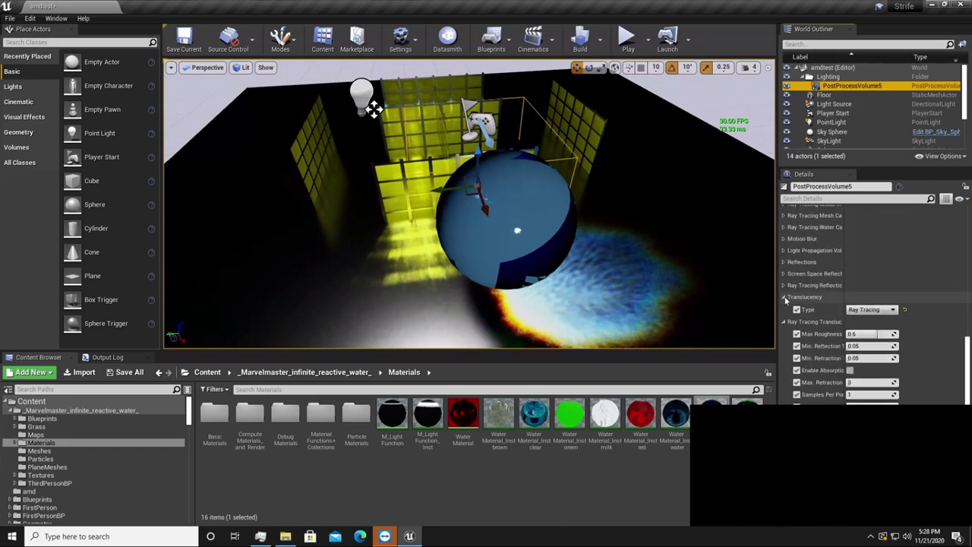
pyautogui.click(872, 309)
pyautogui.click(865, 315)
pyautogui.click(866, 309)
pyautogui.click(862, 327)
pyautogui.scroll(-3, 851, 311)
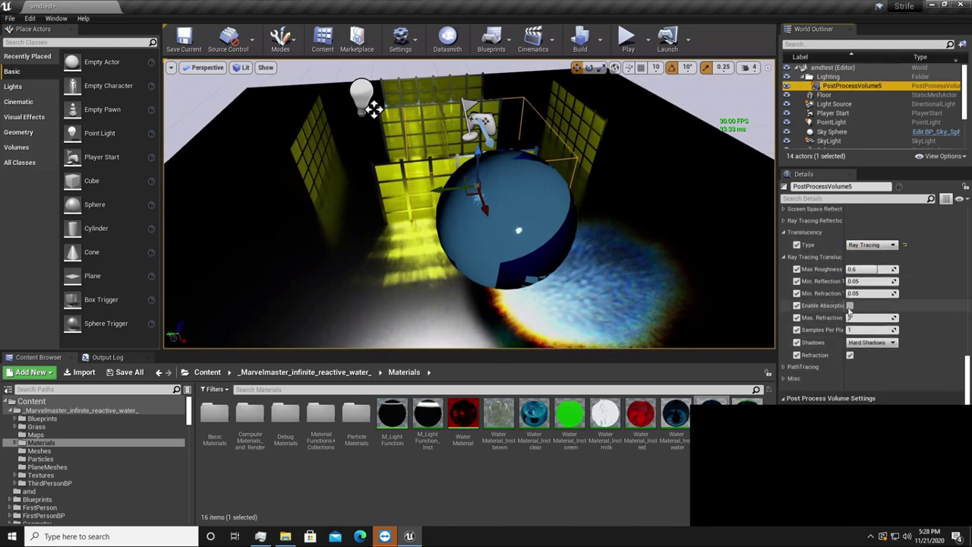
pyautogui.click(850, 306)
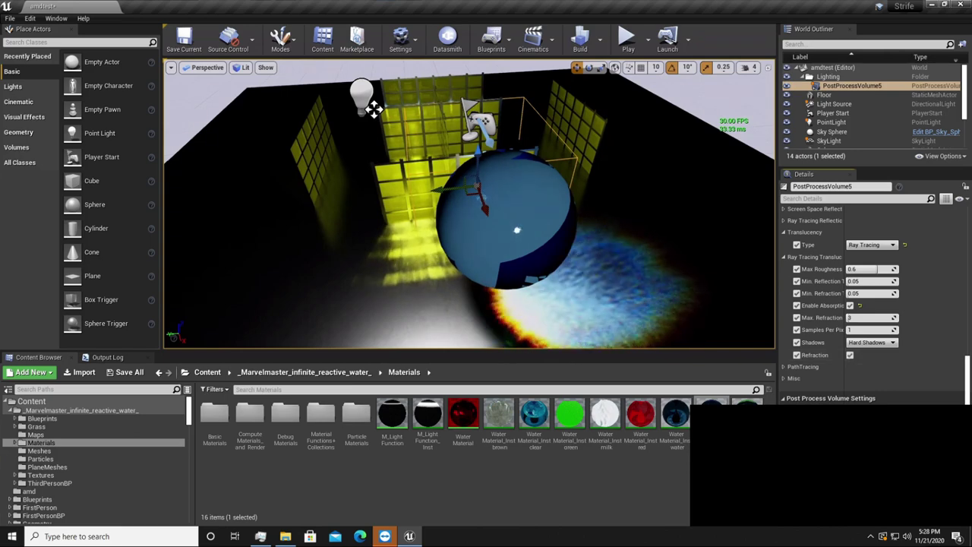
# Run the console command r.RayTracing.HybridTranslucency 2.
pyautogui.click(106, 357)
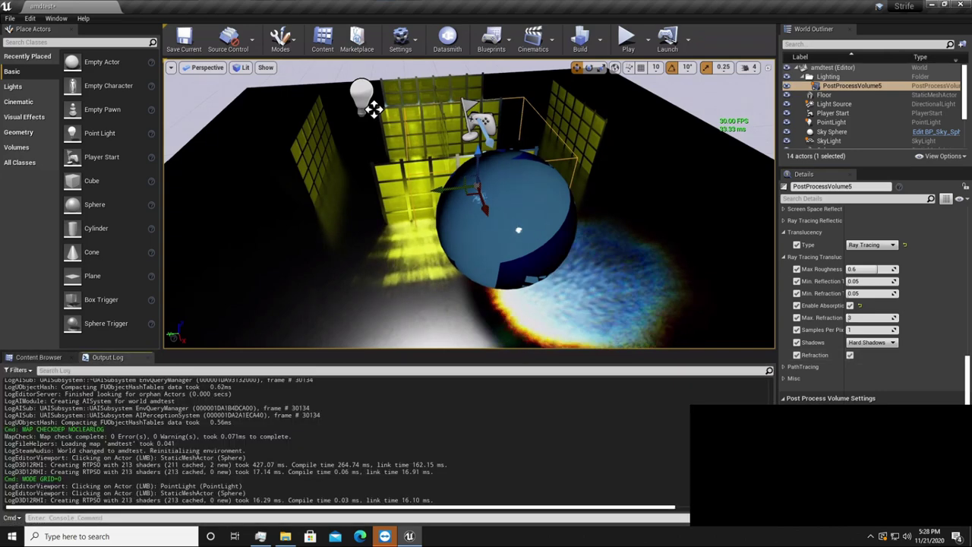
pyautogui.click(120, 517)
pyautogui.press('Up')
pyautogui.press('Return')
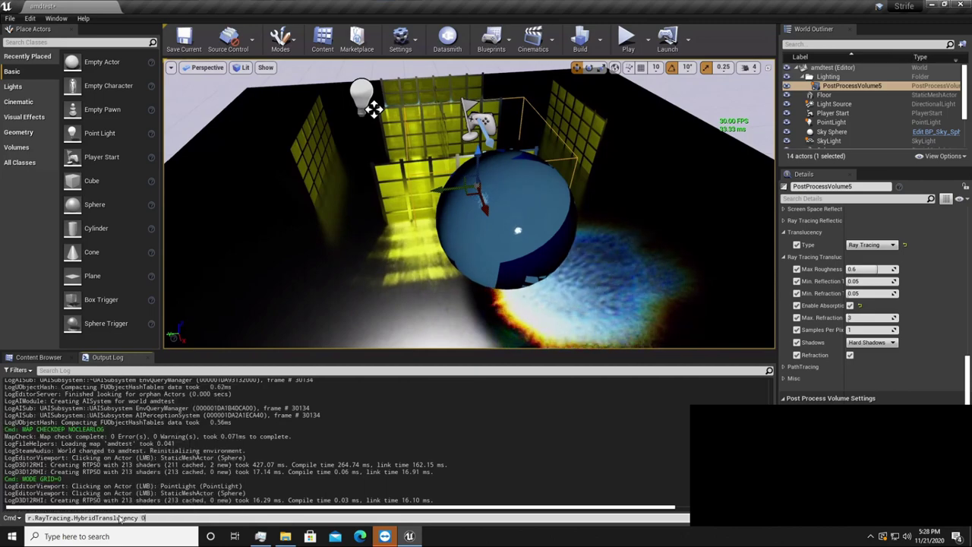
pyautogui.press('Up')
pyautogui.press('BackSpace')
pyautogui.write('2')
pyautogui.press('Return')
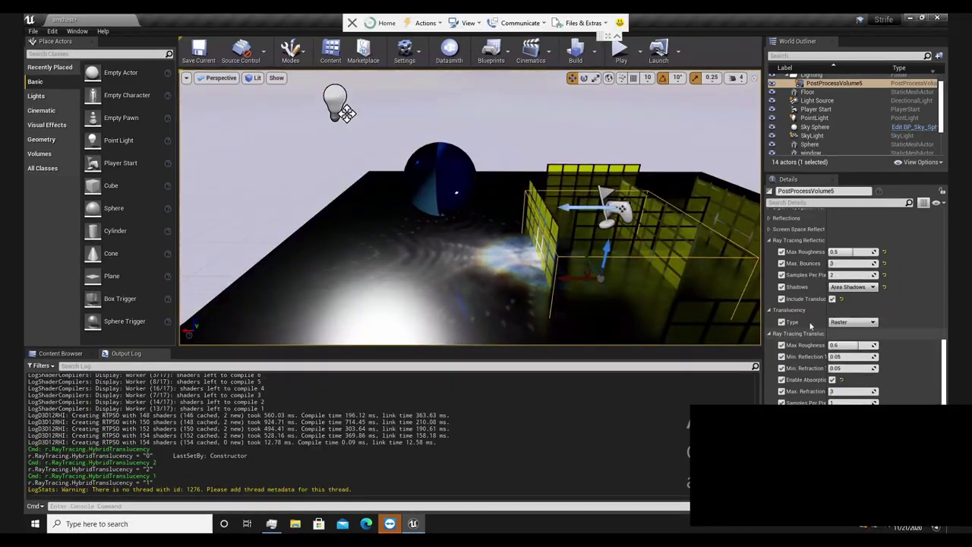
# Collapse PostProcessVolume5's Ray Tracing Reflections, Translucency and Ray Tracing Translucency setting groups.
pyautogui.scroll(2, 817, 323)
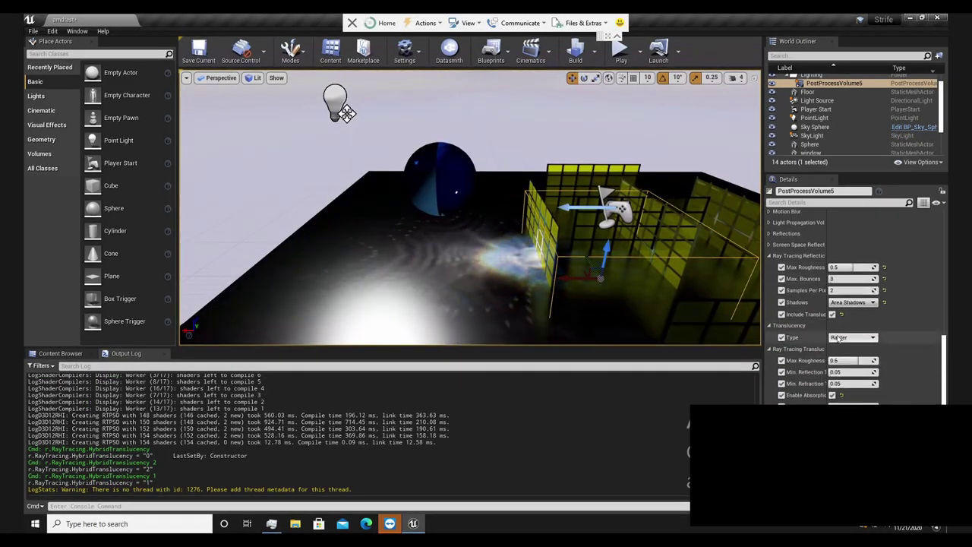
pyautogui.click(769, 255)
pyautogui.click(769, 268)
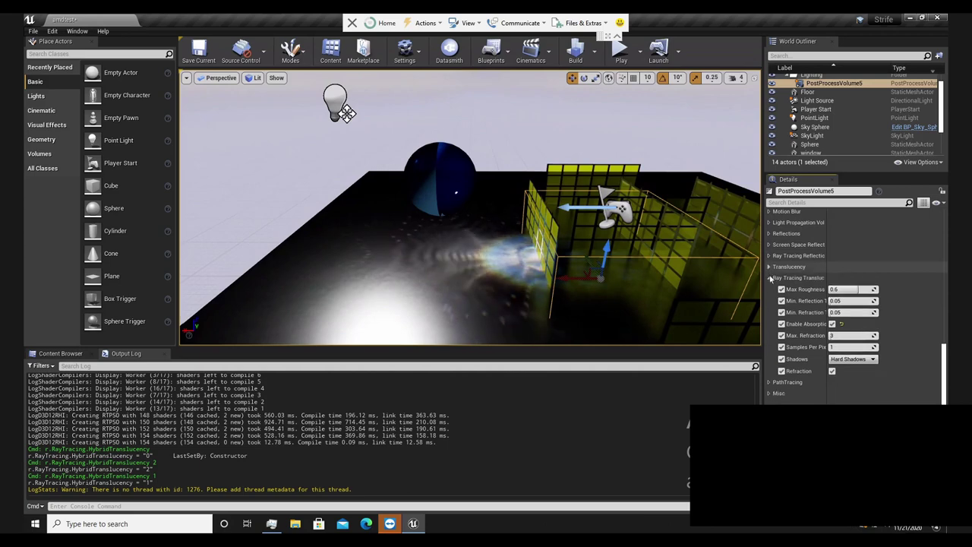
pyautogui.click(770, 279)
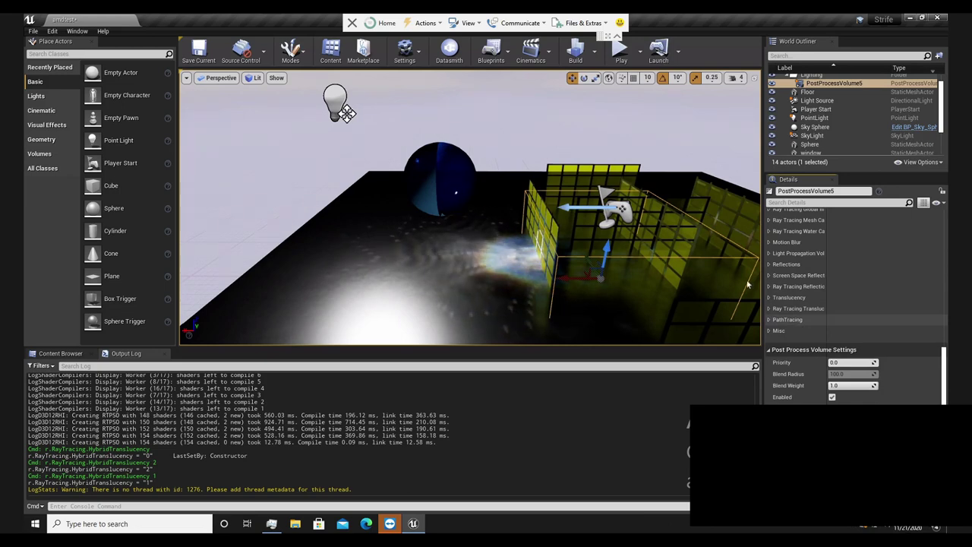
# Examine PostProcessVolume5's Ray Tracing Water Caustics and Ray Tracing Mesh Caustics settings.
pyautogui.scroll(2, 782, 311)
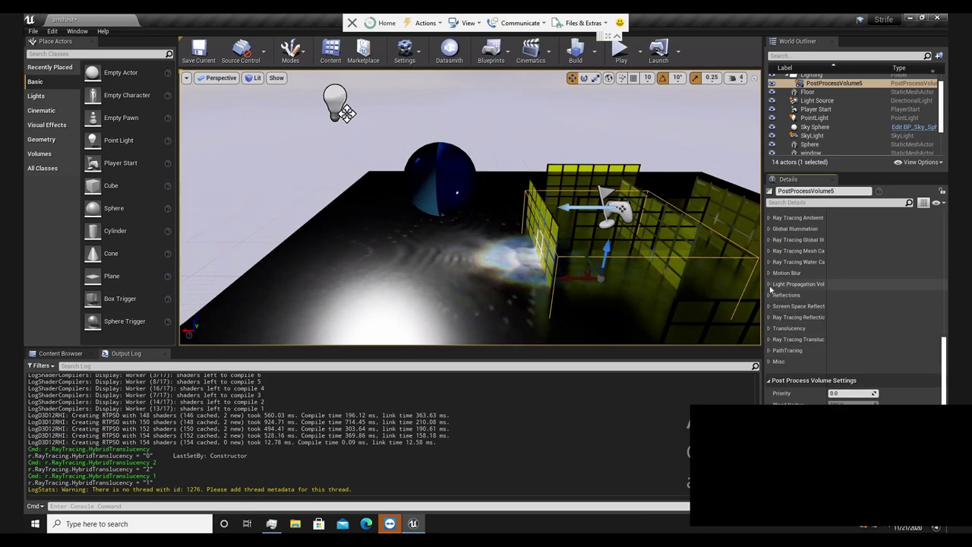
pyautogui.scroll(2, 776, 300)
pyautogui.click(770, 293)
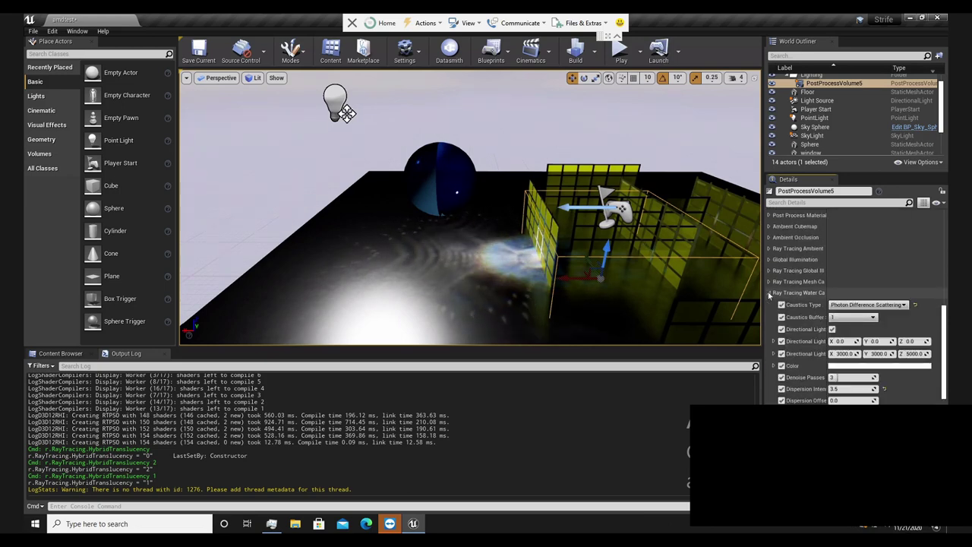
pyautogui.scroll(-3, 810, 308)
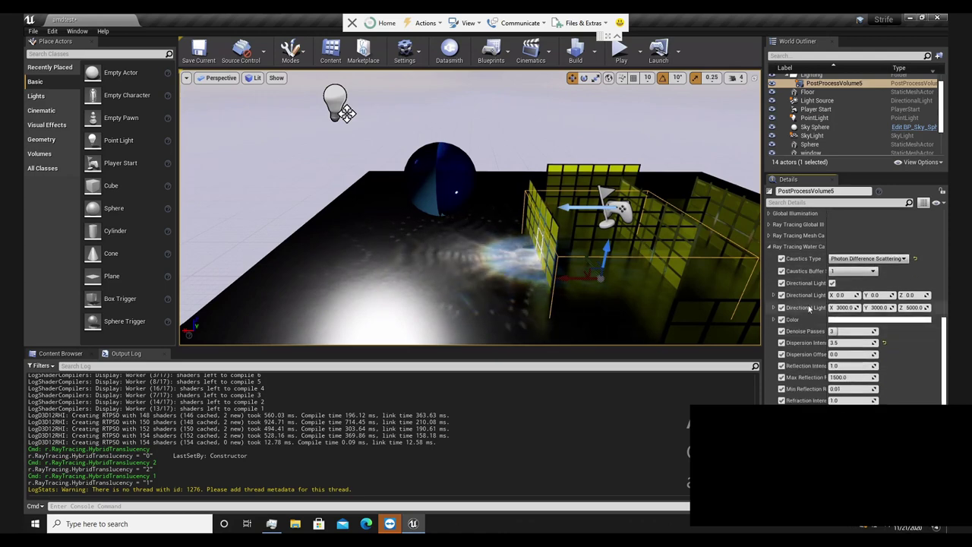
pyautogui.scroll(-3, 809, 308)
pyautogui.scroll(3, 805, 308)
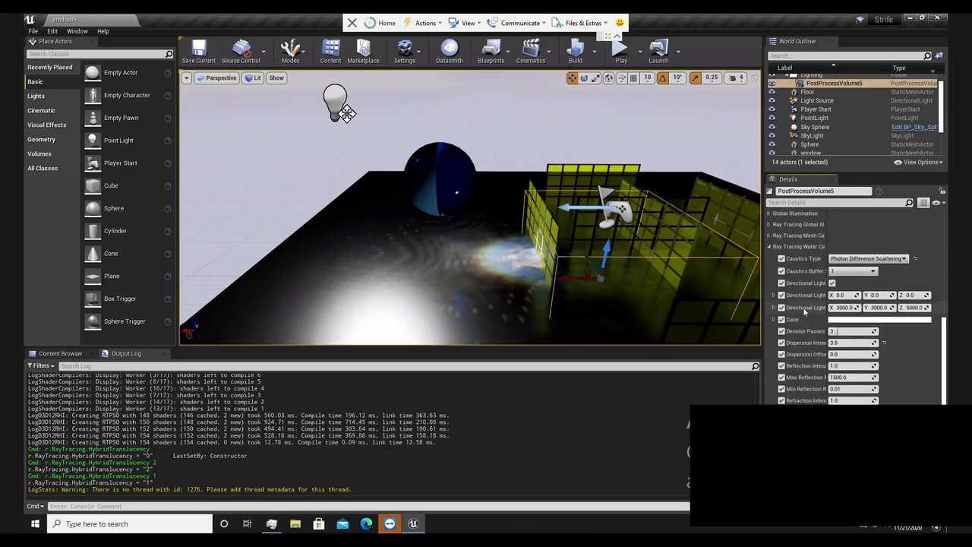
pyautogui.scroll(2, 806, 310)
pyautogui.click(769, 267)
pyautogui.scroll(-2, 835, 281)
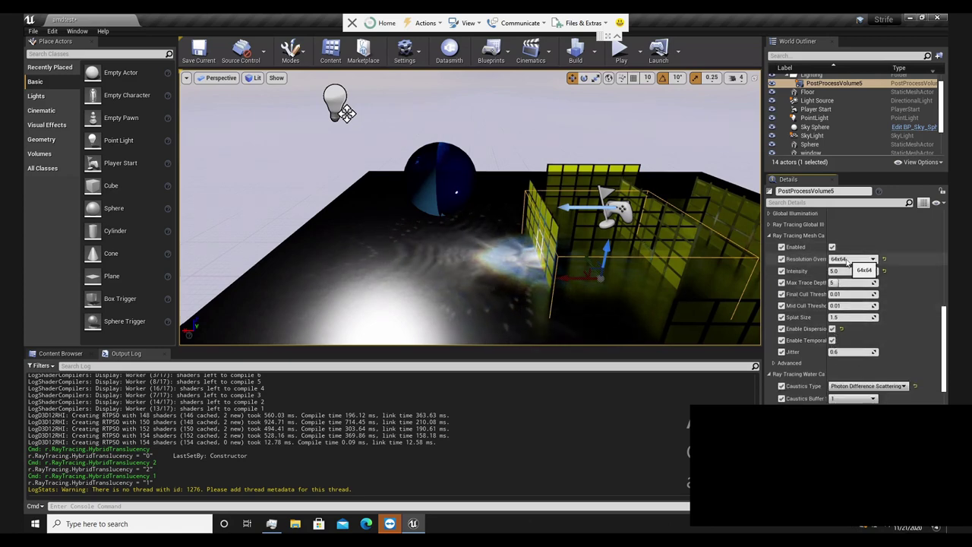
# Move the PointLight from beside the Sphere to the far side of the window panels.
pyautogui.moveTo(585, 250); pyautogui.dragTo(658, 260, button='right')
pyautogui.moveTo(658, 259); pyautogui.dragTo(629, 271)
pyautogui.moveTo(629, 271); pyautogui.dragTo(646, 260, button='right')
pyautogui.scroll(-5, 287, 145)
pyautogui.click(291, 131)
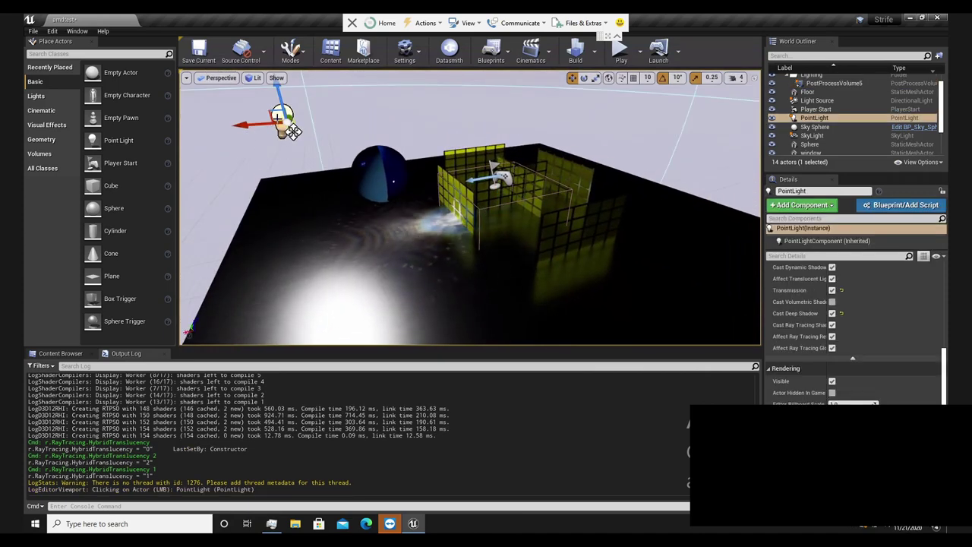
pyautogui.moveTo(463, 168); pyautogui.dragTo(622, 205, button='right')
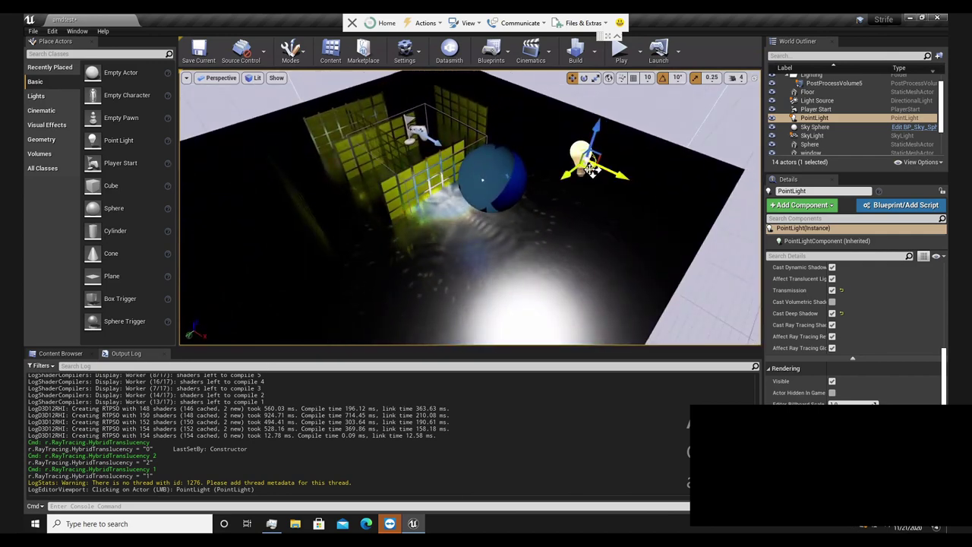
pyautogui.moveTo(593, 170); pyautogui.dragTo(495, 72)
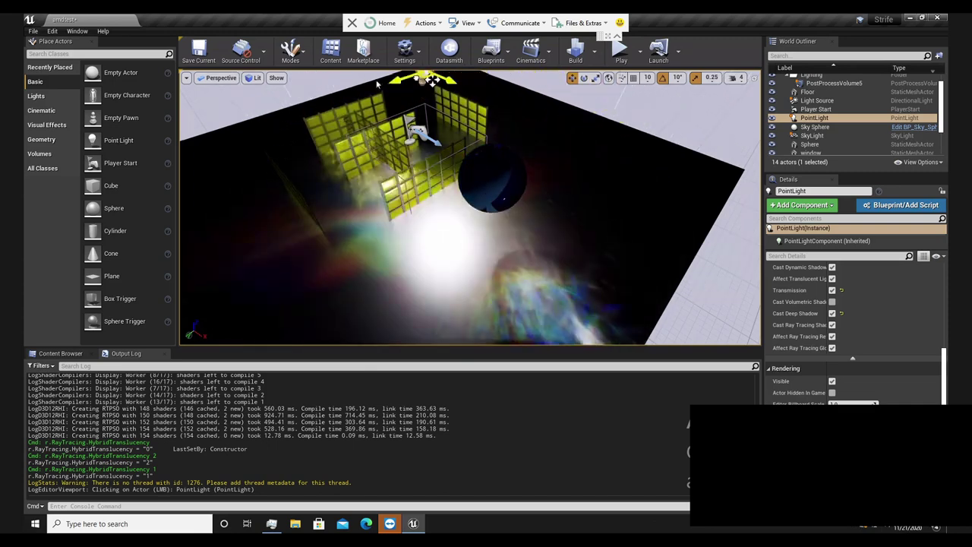
pyautogui.moveTo(370, 85); pyautogui.dragTo(301, 90)
# Place a basic Cube on the floor next to the Sphere and raise it slightly.
pyautogui.click(43, 353)
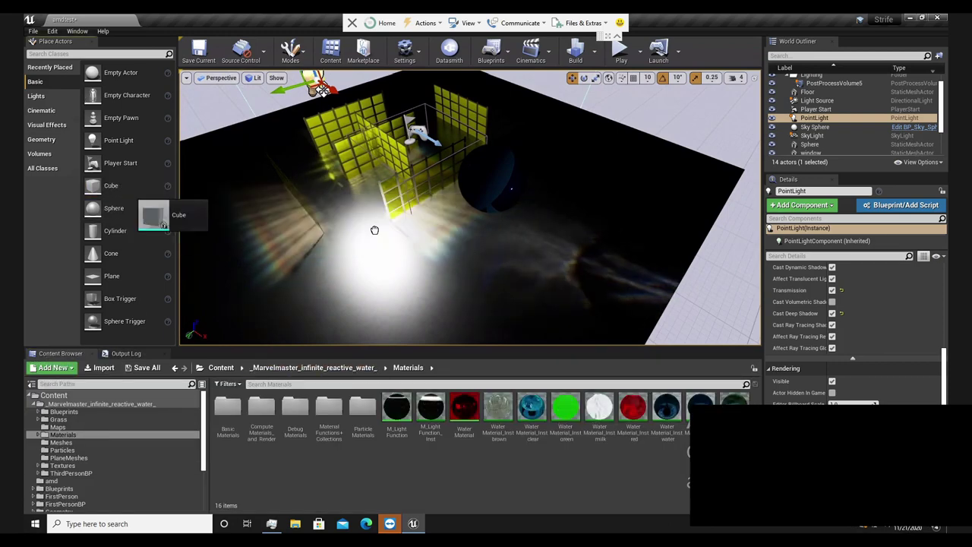
pyautogui.moveTo(430, 241); pyautogui.dragTo(616, 209)
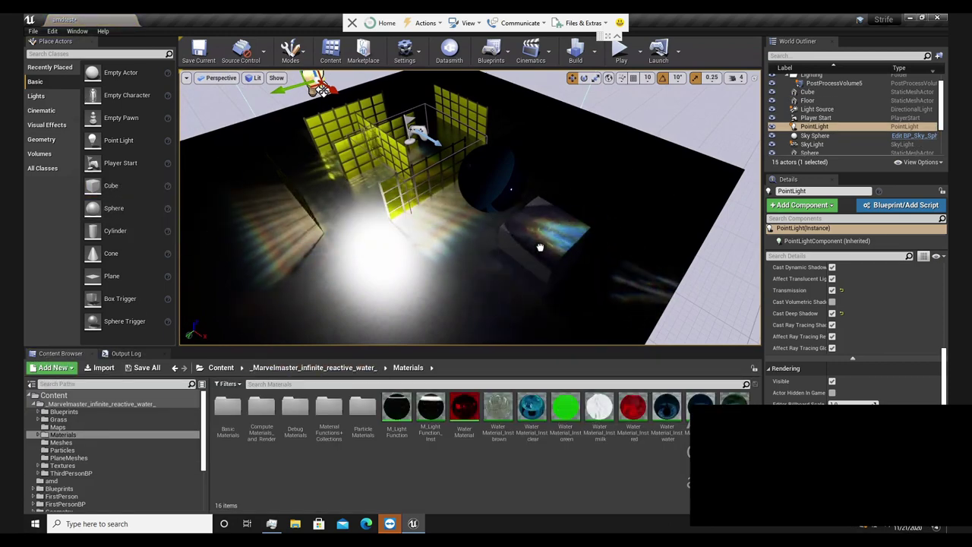
pyautogui.click(540, 247)
pyautogui.moveTo(548, 222); pyautogui.dragTo(556, 186)
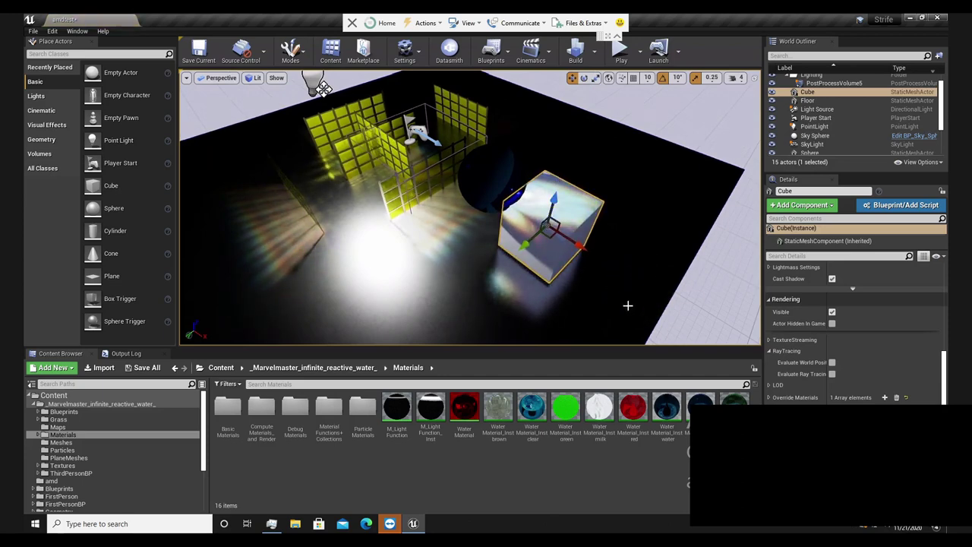
# Assign the brkwithlight material from strife/NewMaps/tiled_shader_materials to the Cube wall's Element 0 slot.
pyautogui.scroll(10, 818, 367)
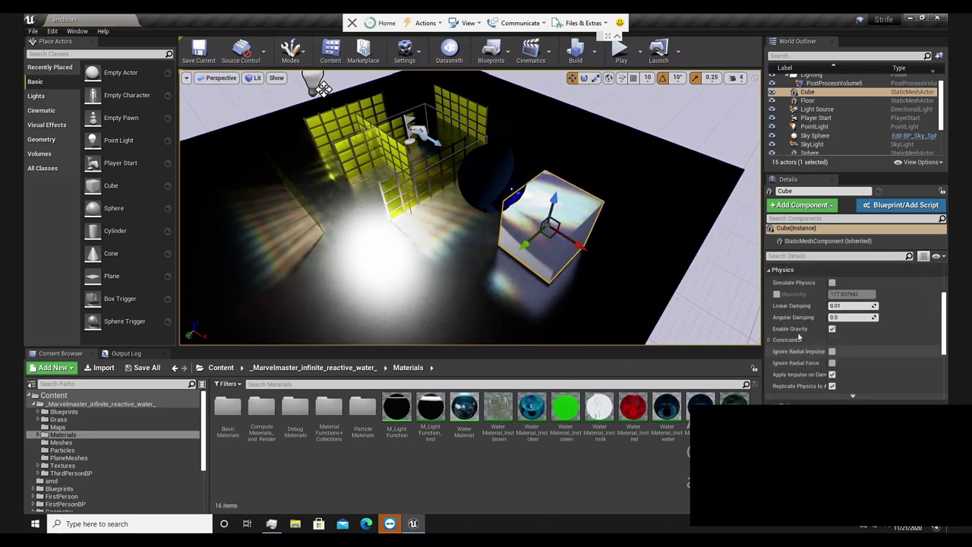
pyautogui.scroll(-3, 121, 448)
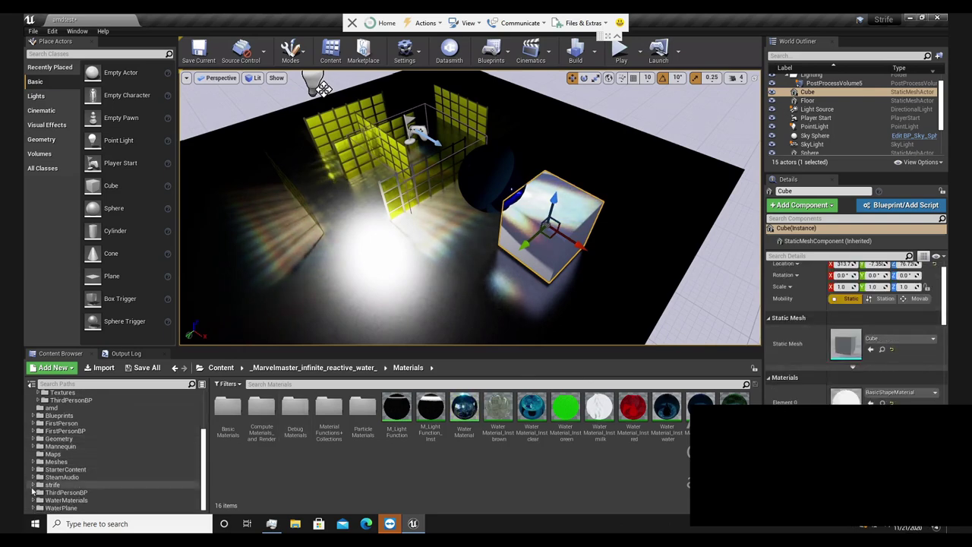
pyautogui.scroll(-1, 82, 476)
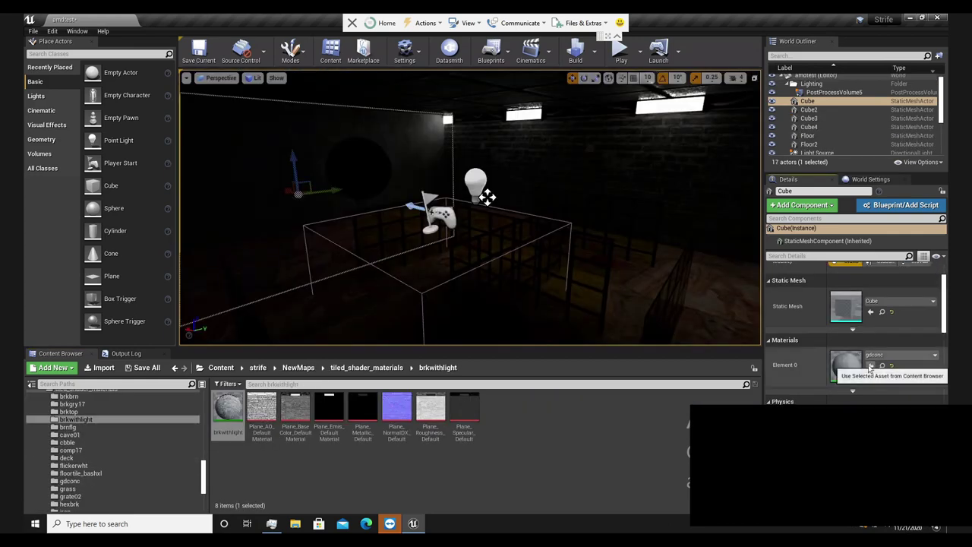
pyautogui.click(870, 367)
# Enable the FPS display in the viewport.
pyautogui.moveTo(588, 187); pyautogui.dragTo(499, 183, button='right')
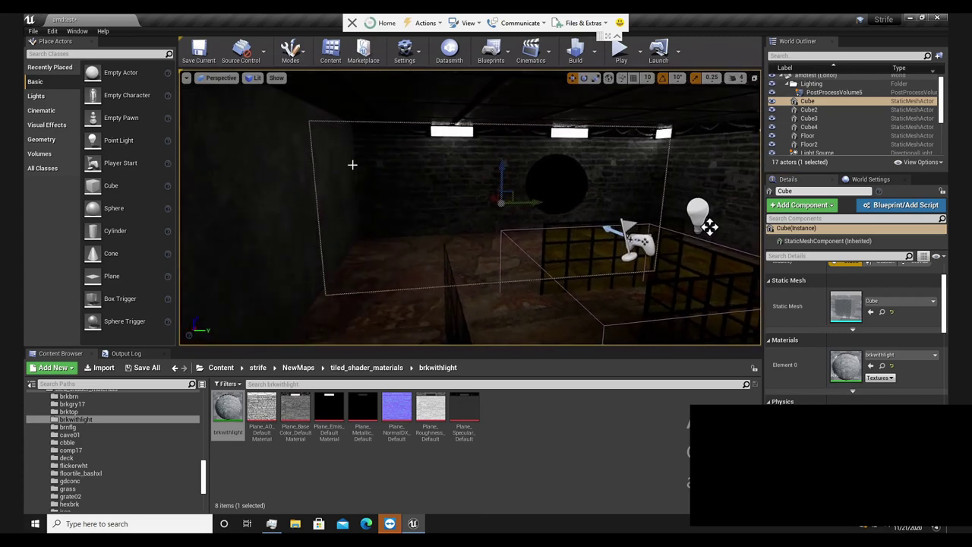
pyautogui.click(186, 79)
pyautogui.click(228, 137)
# Assign the brkwithlight material to Element 0 of the Cube2 and Cube4 walls.
pyautogui.moveTo(474, 187); pyautogui.dragTo(384, 172, button='right')
pyautogui.click(384, 172)
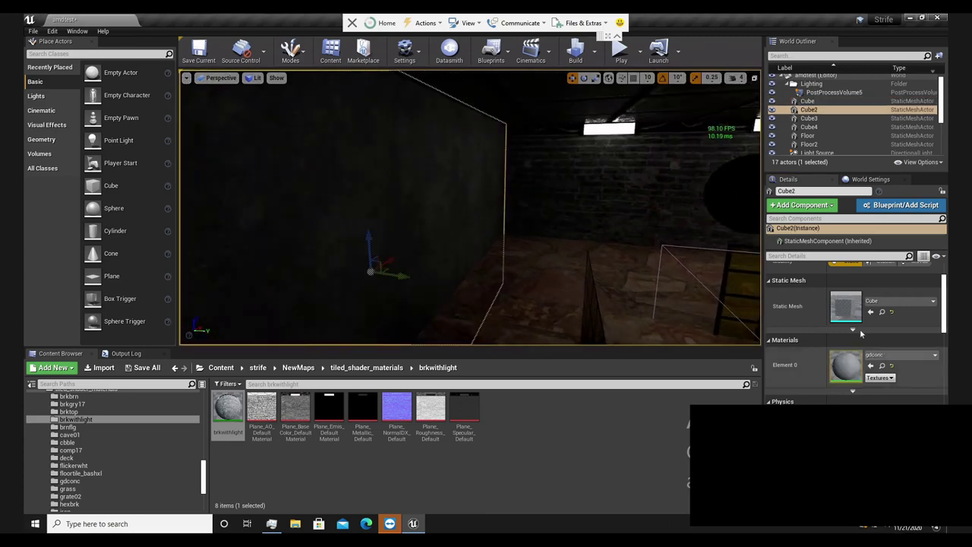
pyautogui.click(871, 366)
pyautogui.moveTo(449, 195); pyautogui.dragTo(609, 182, button='right')
pyautogui.click(539, 170)
pyautogui.click(870, 365)
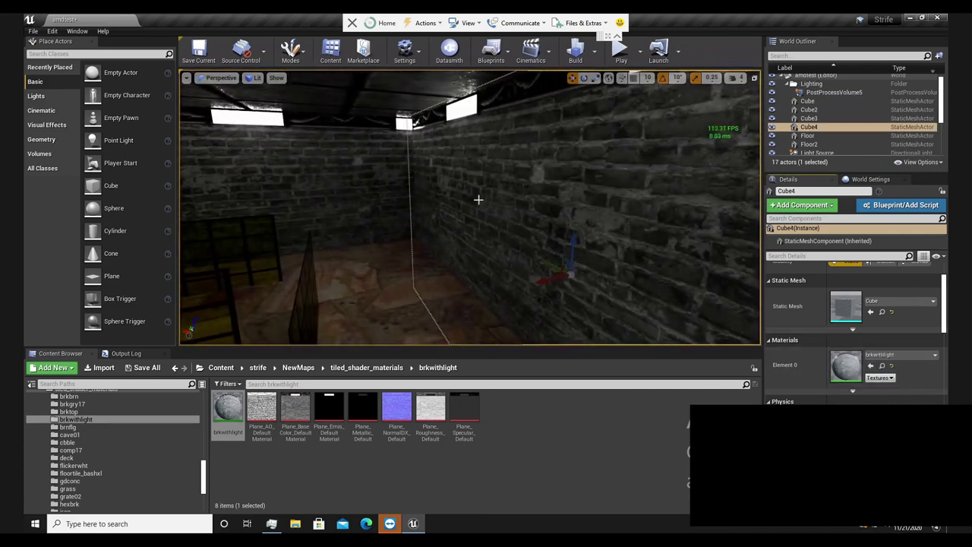
pyautogui.moveTo(604, 214); pyautogui.dragTo(202, 261, button='right')
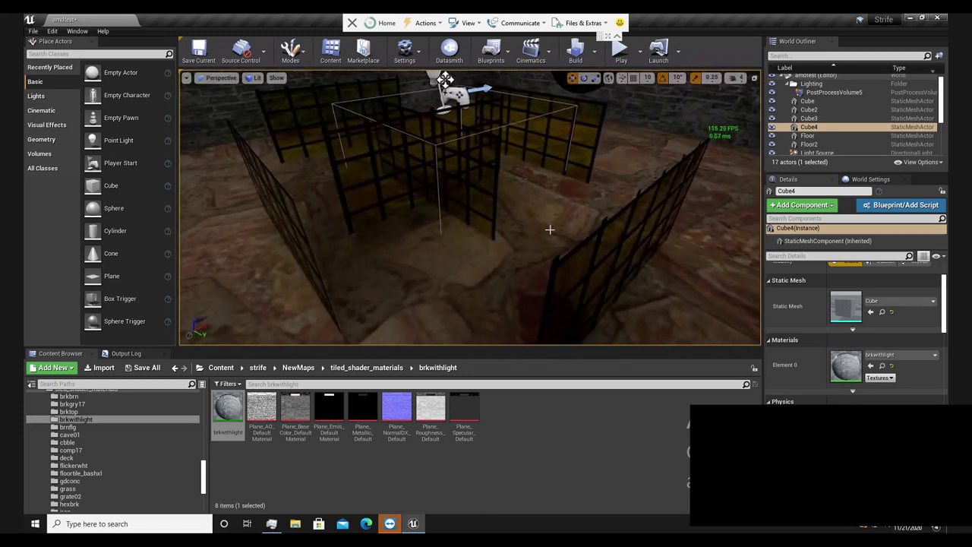
# Delete the Light Source directional light from the level and save all changes.
pyautogui.moveTo(549, 230); pyautogui.dragTo(547, 198, button='right')
pyautogui.scroll(-3, 838, 101)
pyautogui.click(828, 110)
pyautogui.press('Delete')
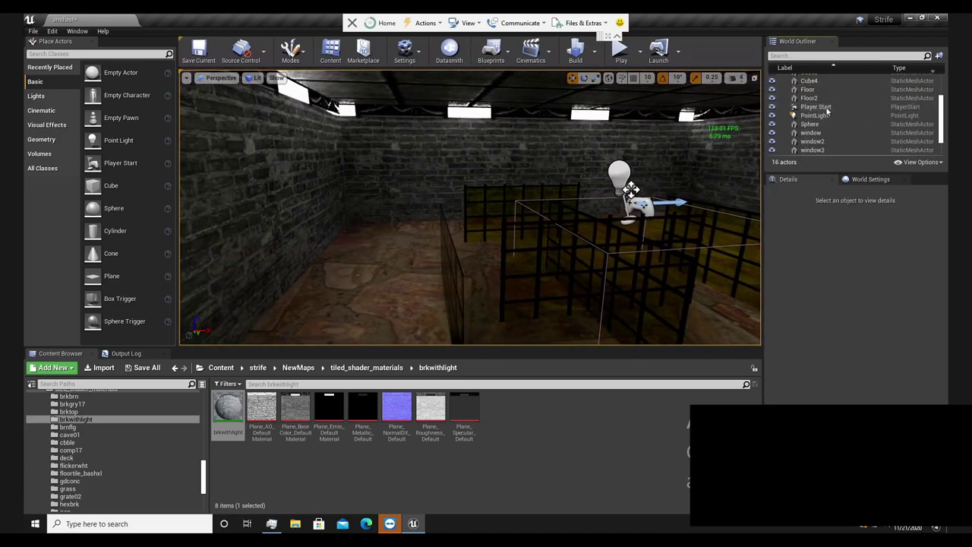
pyautogui.scroll(5, 831, 114)
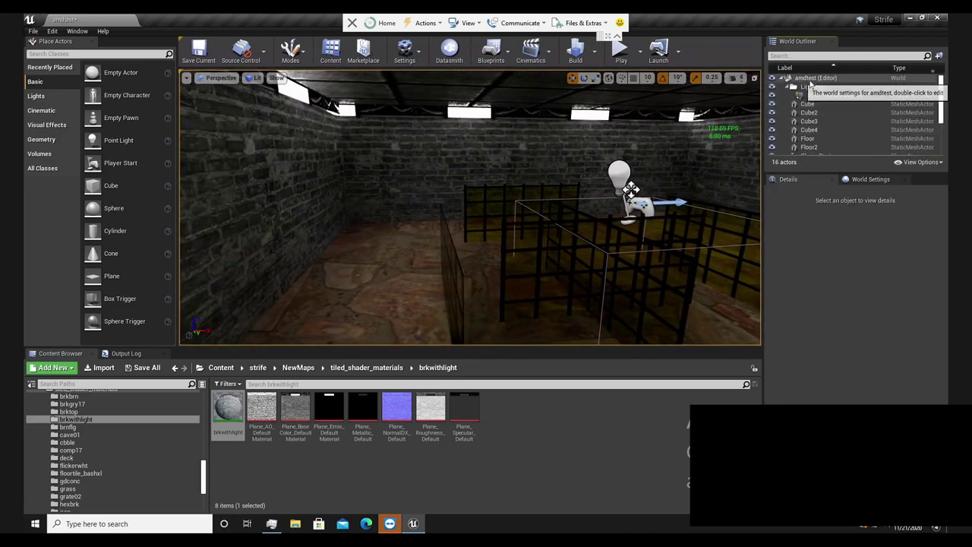
pyautogui.click(33, 31)
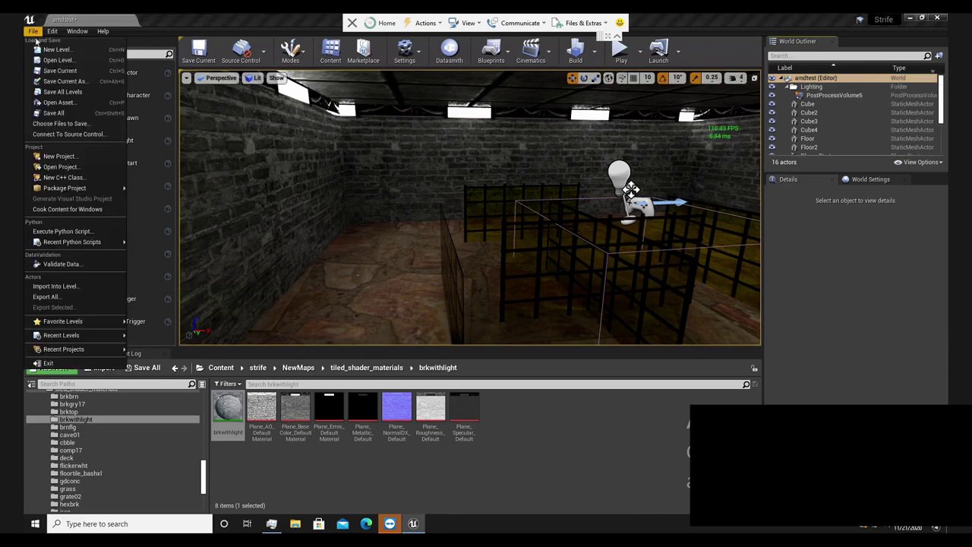
pyautogui.click(56, 113)
# Enable Use Fixed Frame Rate at 30.0 in the project's General Settings.
pyautogui.moveTo(430, 163); pyautogui.dragTo(597, 172, button='right')
pyautogui.click(402, 52)
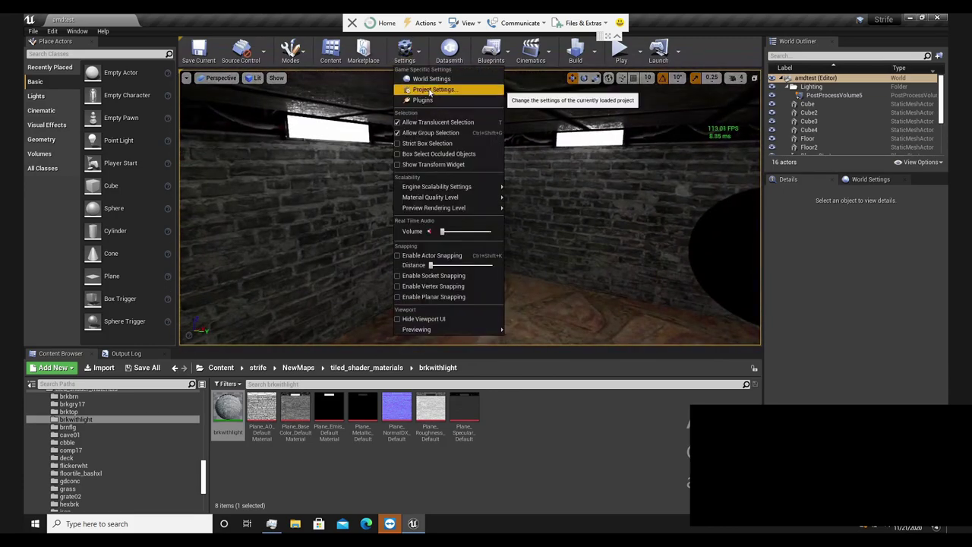
pyautogui.click(430, 90)
pyautogui.scroll(-5, 218, 262)
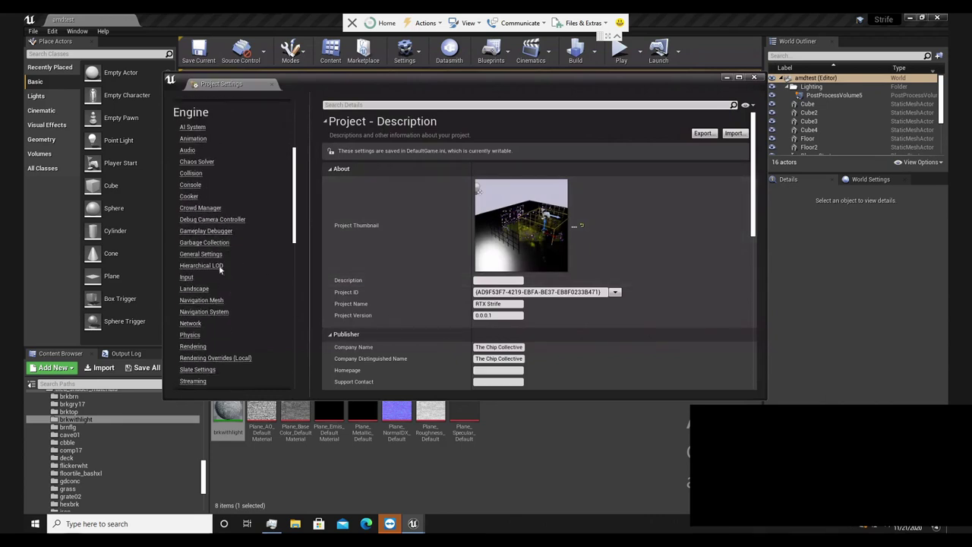
pyautogui.click(201, 254)
pyautogui.scroll(-15, 433, 274)
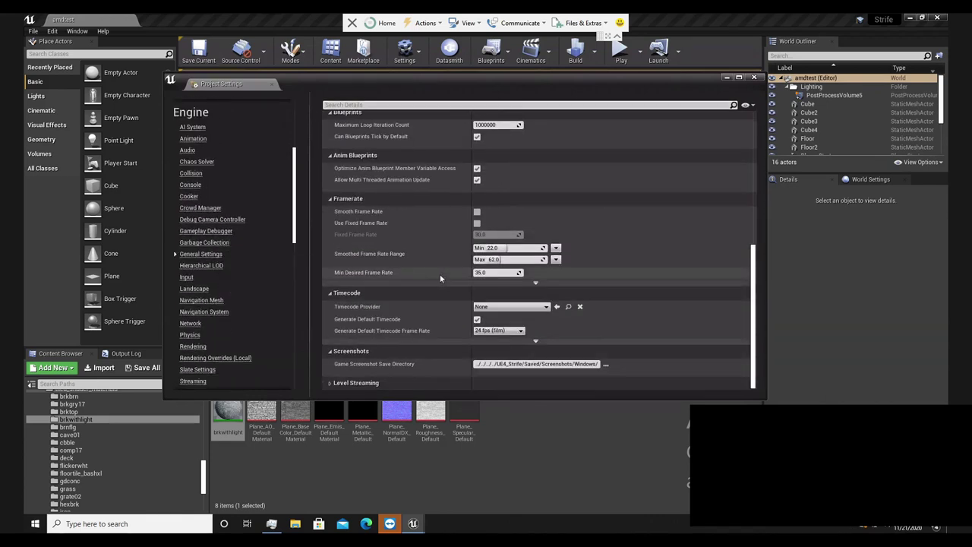
pyautogui.click(477, 223)
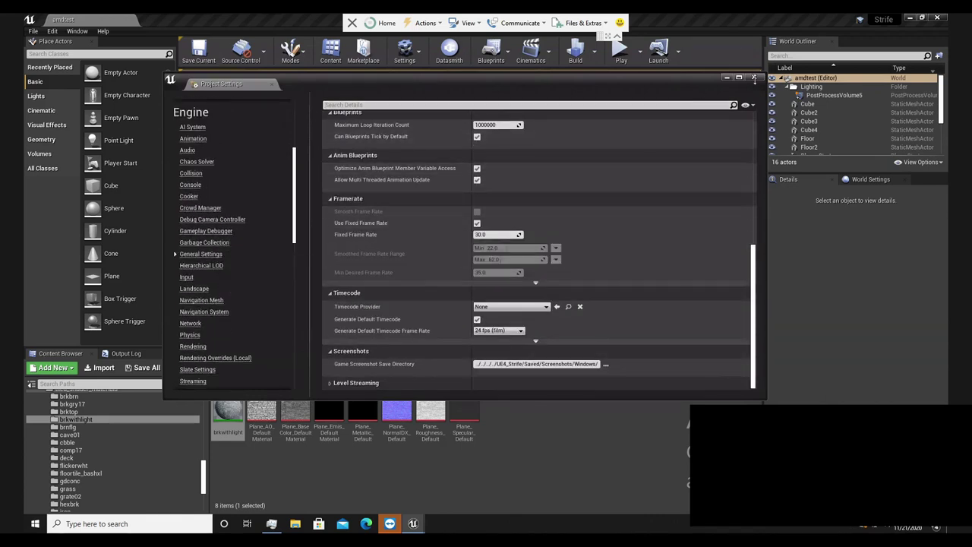
pyautogui.click(754, 77)
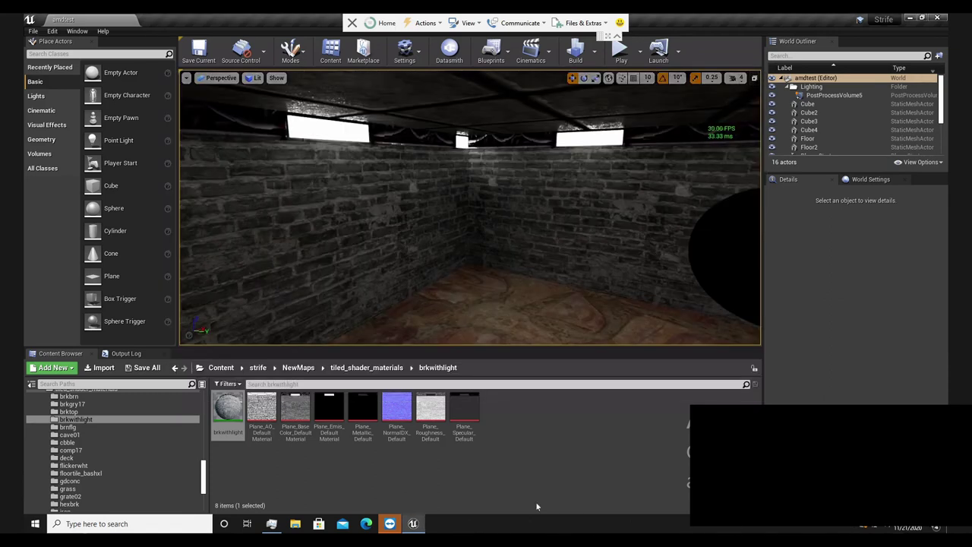
# Switch to Task Manager to check the GPU's performance, and return to the level to inspect the brick wall corner.
pyautogui.click(272, 523)
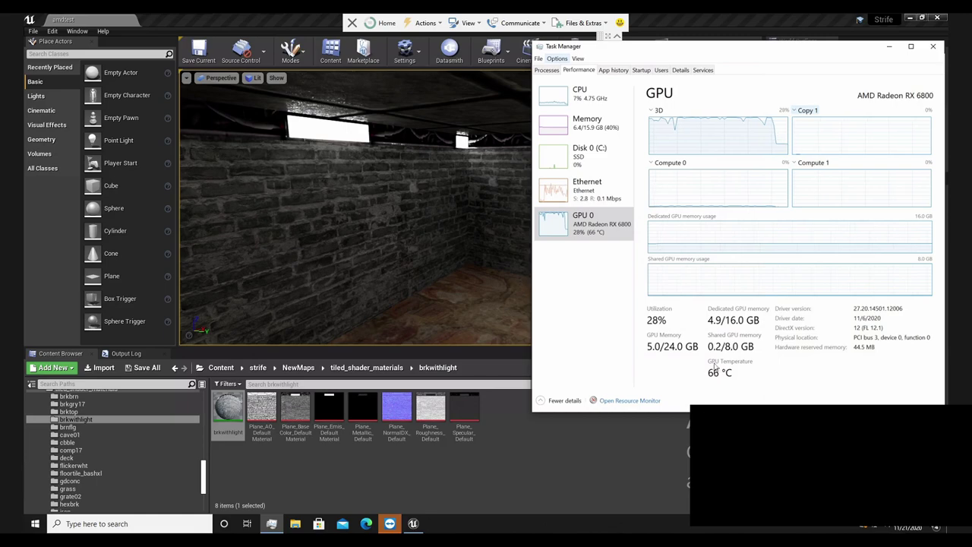
pyautogui.click(682, 25)
pyautogui.moveTo(471, 203); pyautogui.dragTo(606, 193)
pyautogui.moveTo(606, 197); pyautogui.dragTo(648, 174, button='right')
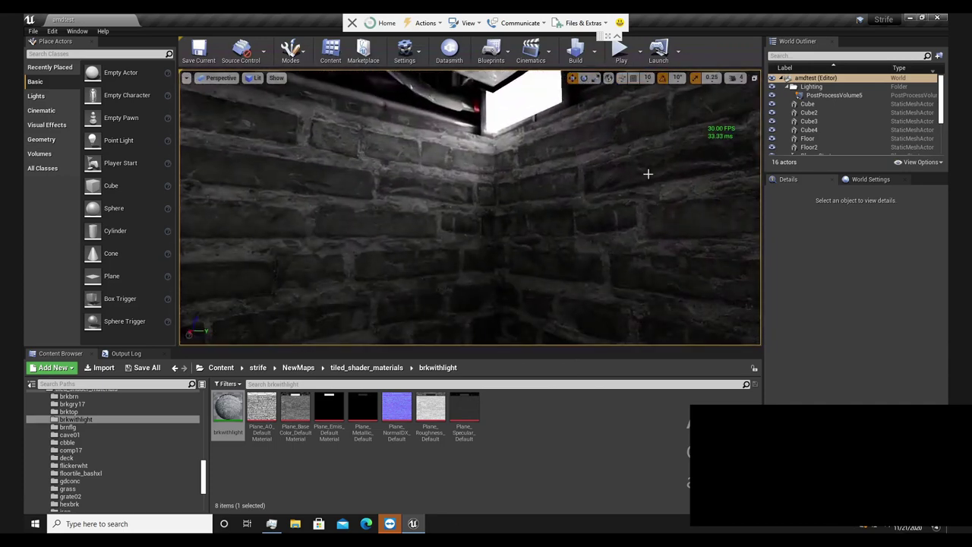
pyautogui.click(834, 96)
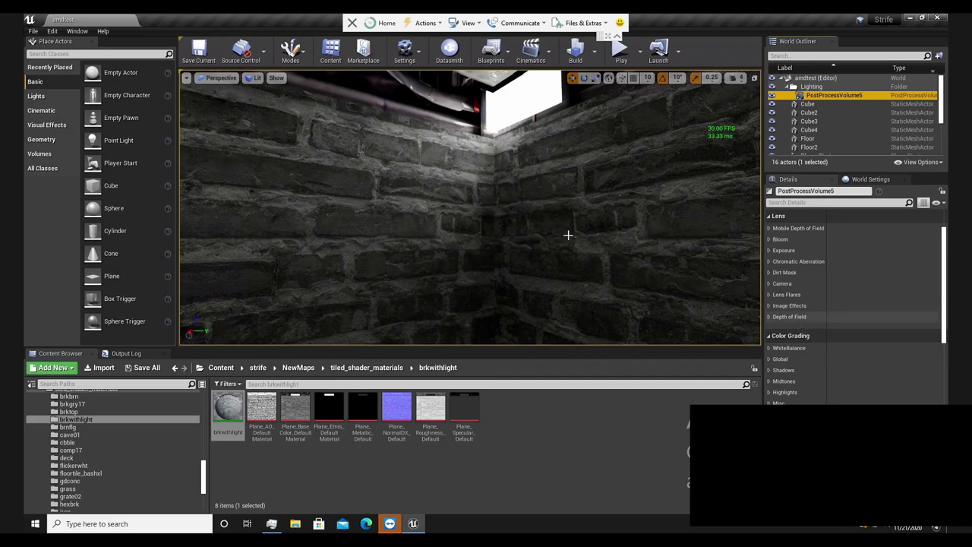
# Reposition the Cube3, Cube4 and Cube2 brick walls around the room and save all changes.
pyautogui.click(573, 209)
pyautogui.moveTo(572, 209); pyautogui.dragTo(478, 243, button='right')
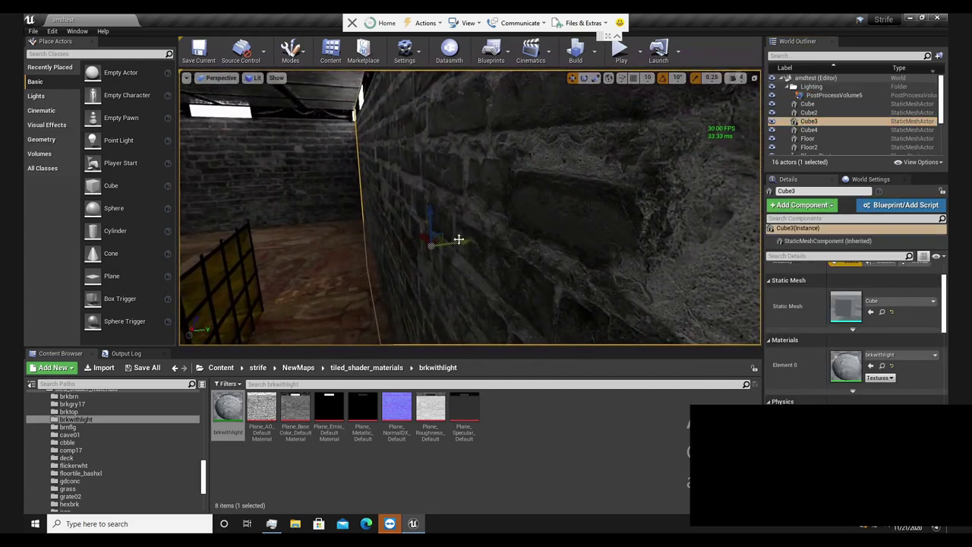
pyautogui.moveTo(459, 239); pyautogui.dragTo(514, 253)
pyautogui.moveTo(513, 256); pyautogui.dragTo(484, 239, button='right')
pyautogui.click(544, 206)
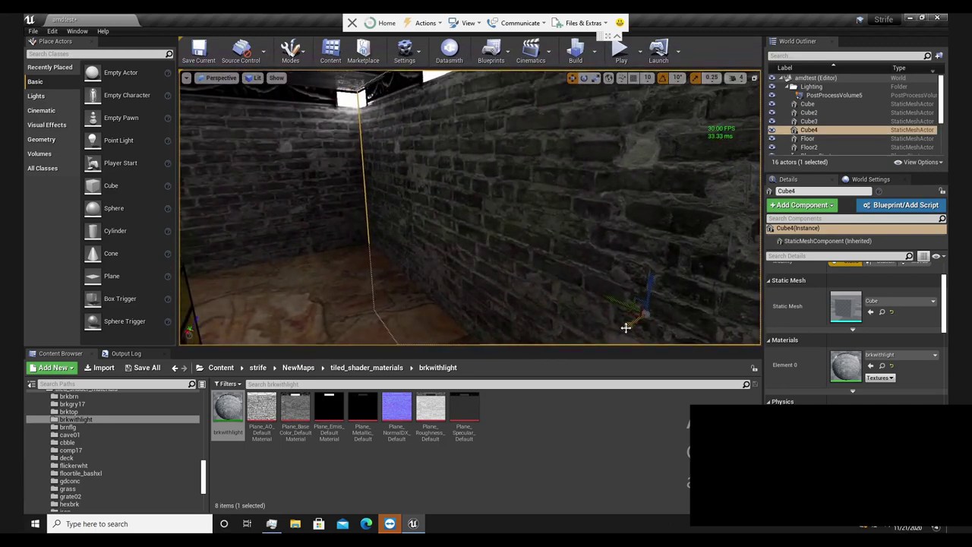
pyautogui.moveTo(627, 331)
pyautogui.mouseDown(button='right')
pyautogui.moveTo(666, 319)
pyautogui.moveTo(641, 328)
pyautogui.mouseUp(button='right')
pyautogui.moveTo(505, 221); pyautogui.dragTo(700, 189, button='right')
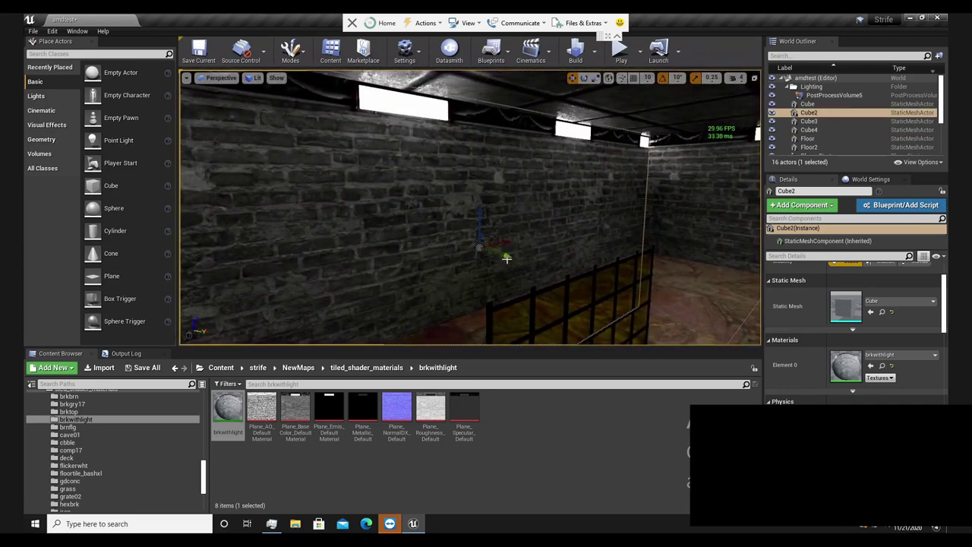
pyautogui.moveTo(493, 253); pyautogui.dragTo(466, 240)
pyautogui.moveTo(530, 239); pyautogui.dragTo(149, 241, button='right')
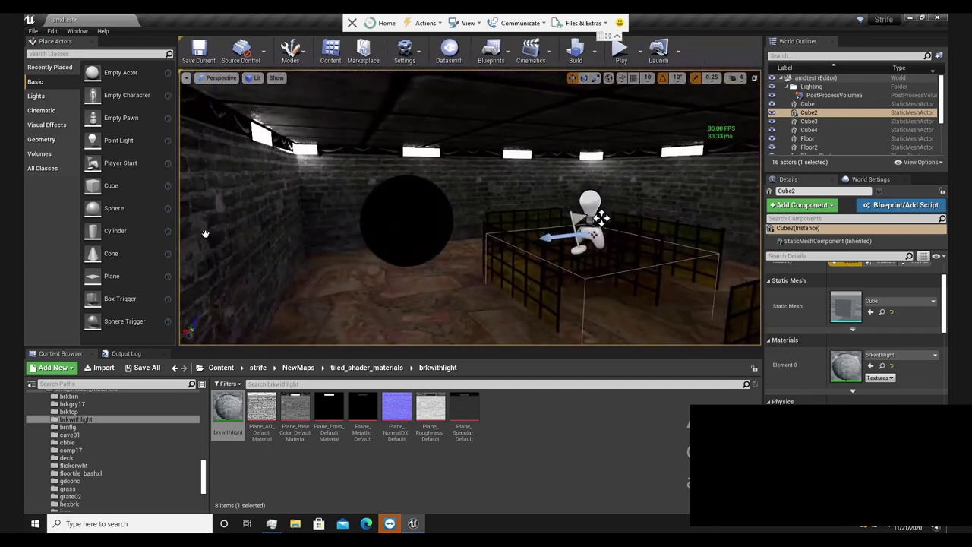
pyautogui.click(33, 31)
pyautogui.click(55, 113)
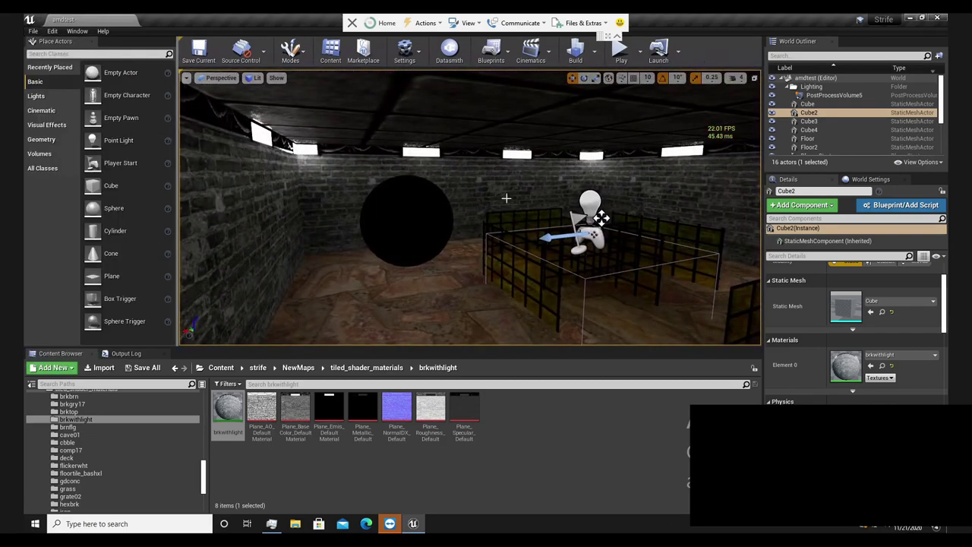
# Try the Ray Tracing translucency type on PostProcessVolume5 and return it to Raster.
pyautogui.scroll(-10, 801, 331)
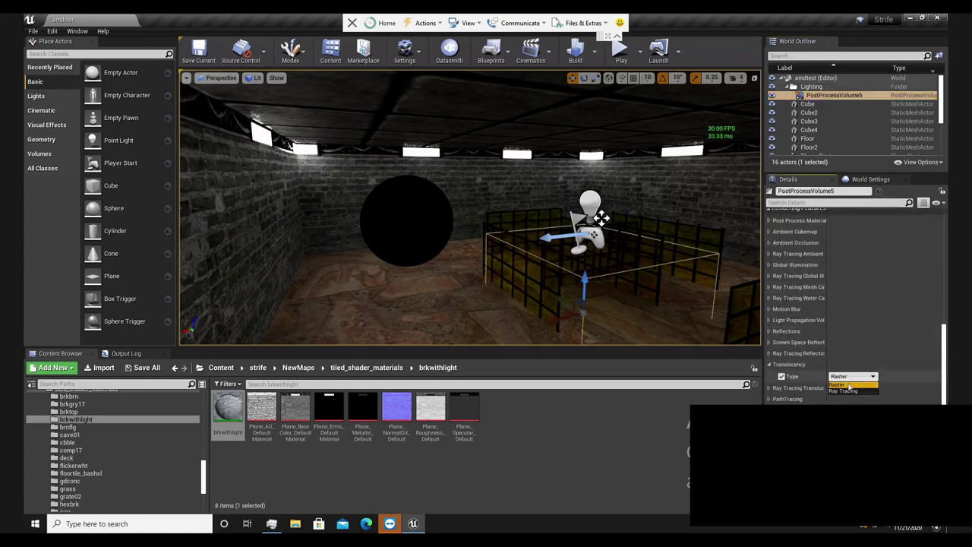
pyautogui.click(847, 391)
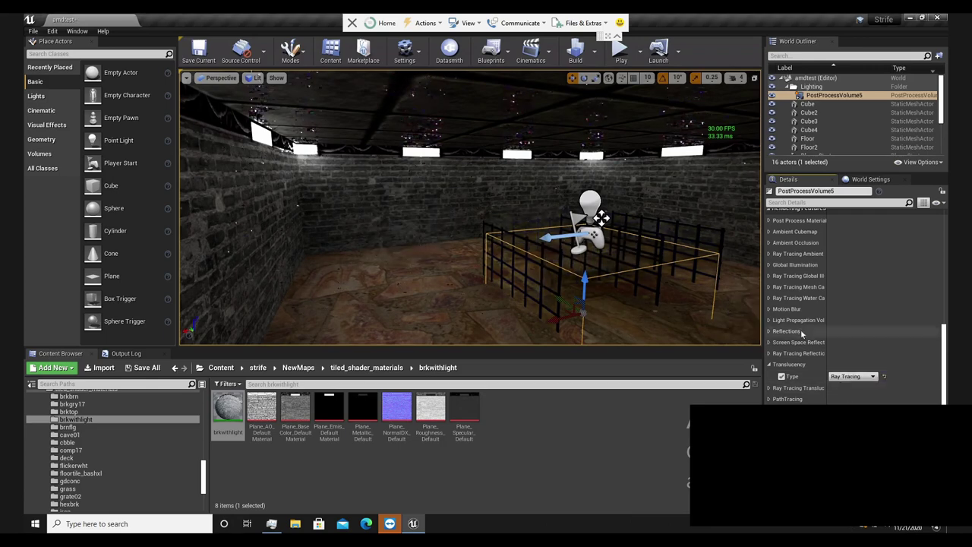
pyautogui.scroll(-2, 800, 332)
pyautogui.click(848, 323)
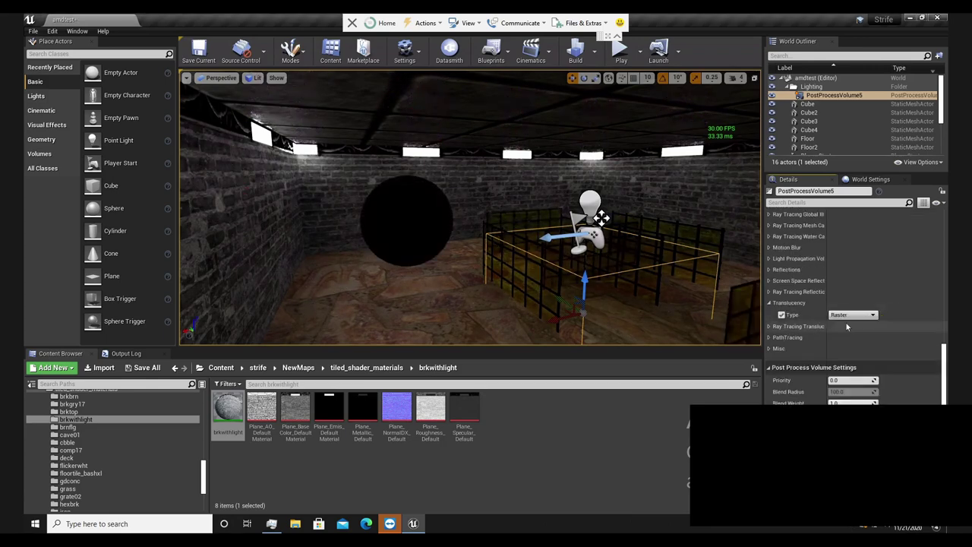
# Open window4's universal_base1_Inst glass material instance and examine its preview sphere and parameters.
pyautogui.moveTo(502, 231); pyautogui.dragTo(561, 239, button='right')
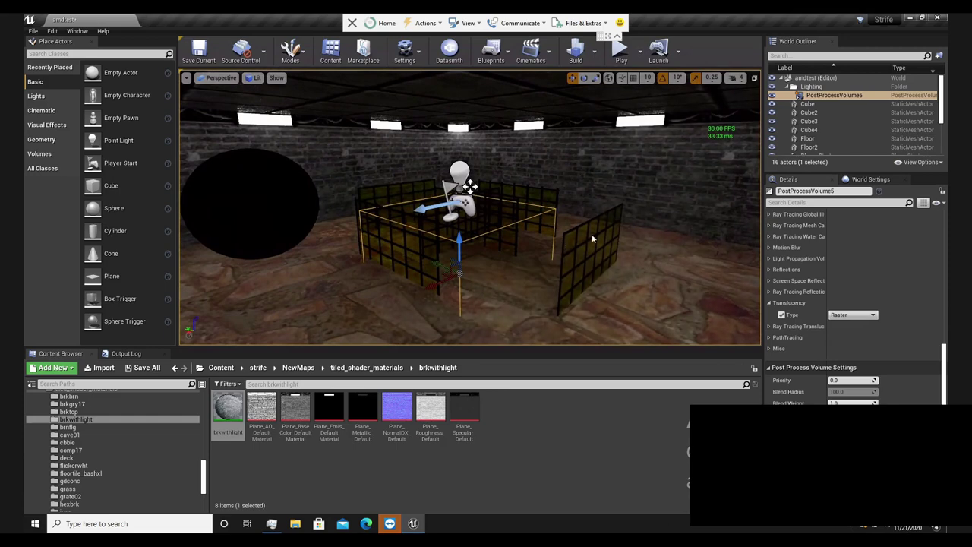
pyautogui.click(593, 235)
pyautogui.scroll(-5, 803, 355)
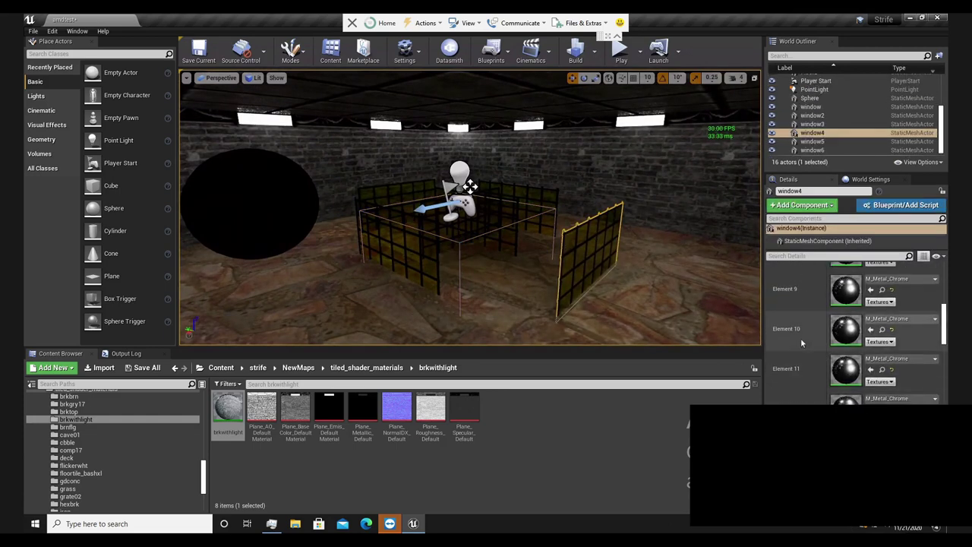
pyautogui.scroll(8, 802, 338)
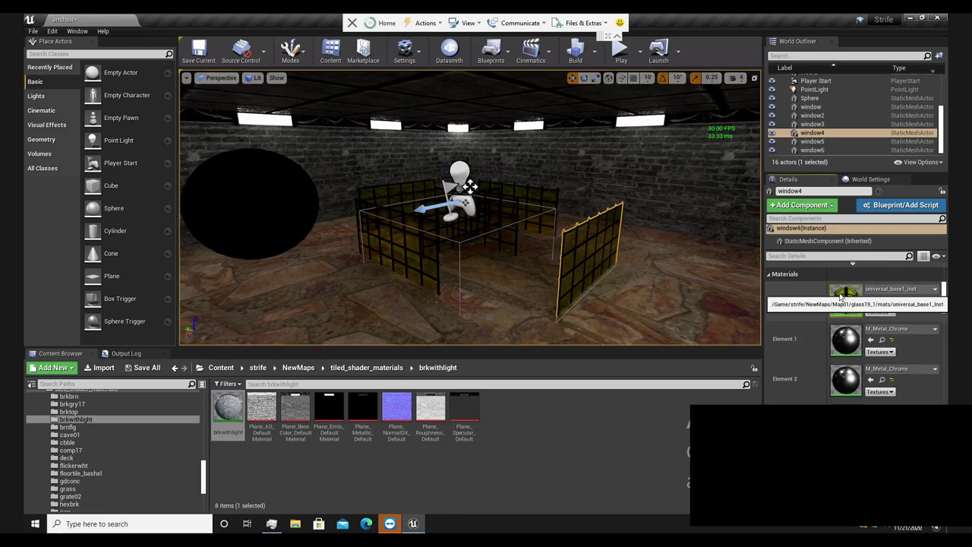
pyautogui.doubleClick(841, 296)
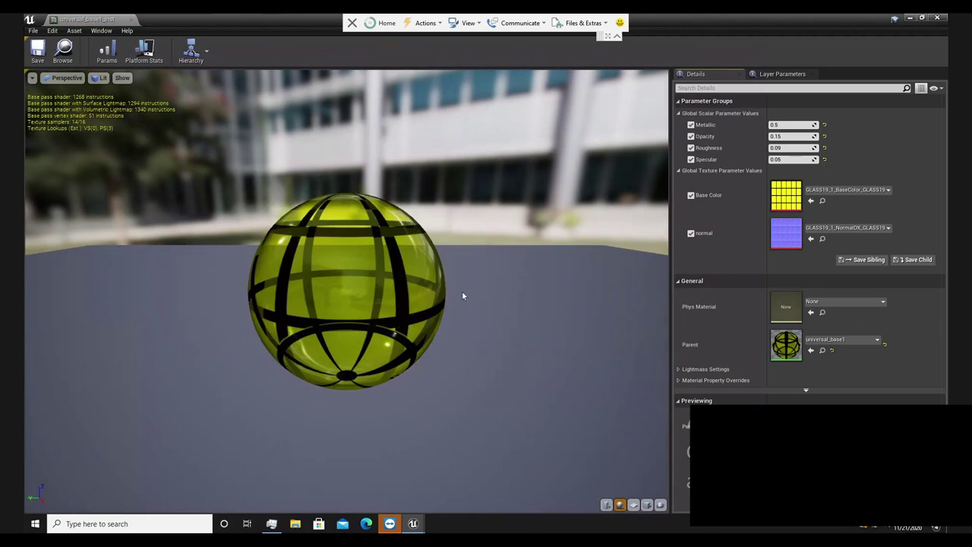
pyautogui.scroll(3, 463, 293)
pyautogui.moveTo(396, 286); pyautogui.dragTo(355, 297)
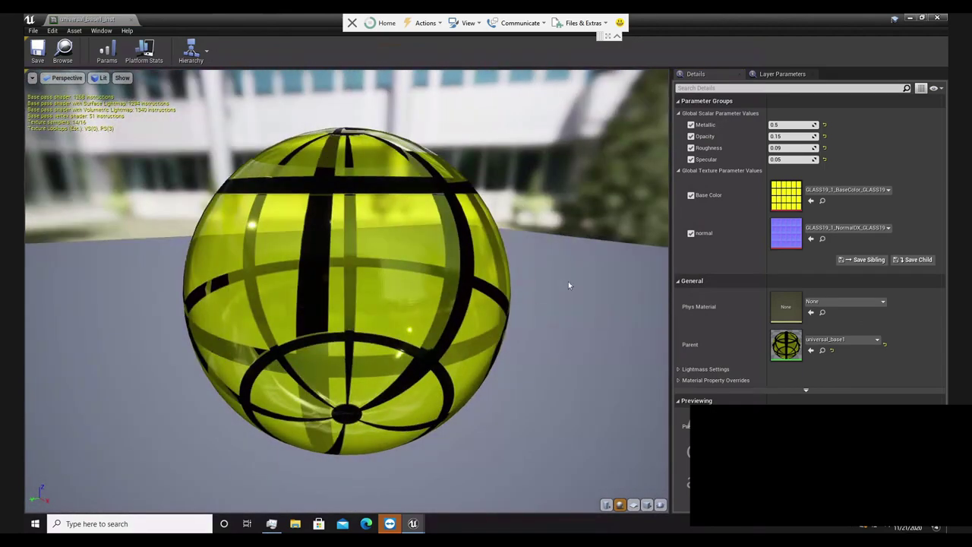
# Examine the material's Preview Scene Settings, including the Ray Tracing Translucency and Translucency options under PostProcessing's Rendering Features.
pyautogui.click(32, 78)
pyautogui.click(67, 77)
pyautogui.click(119, 79)
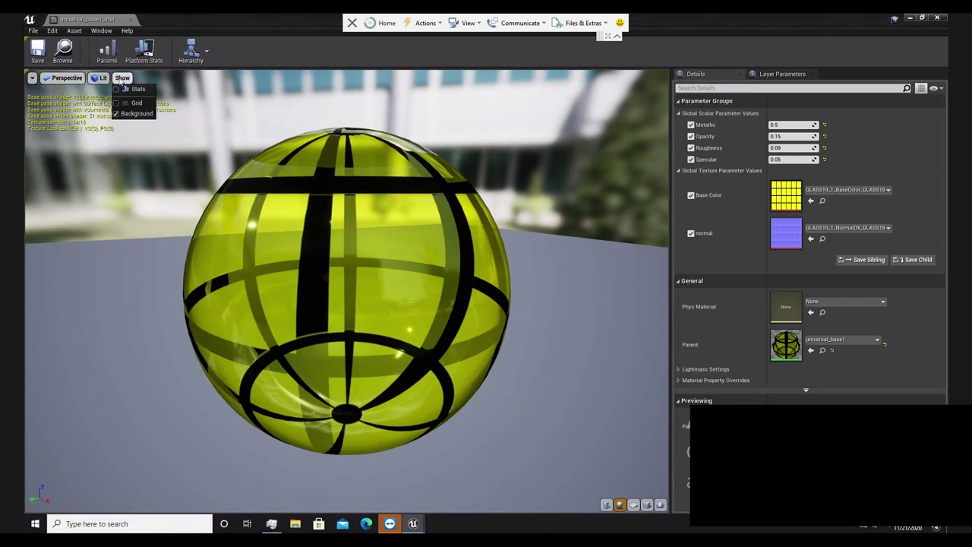
pyautogui.click(101, 32)
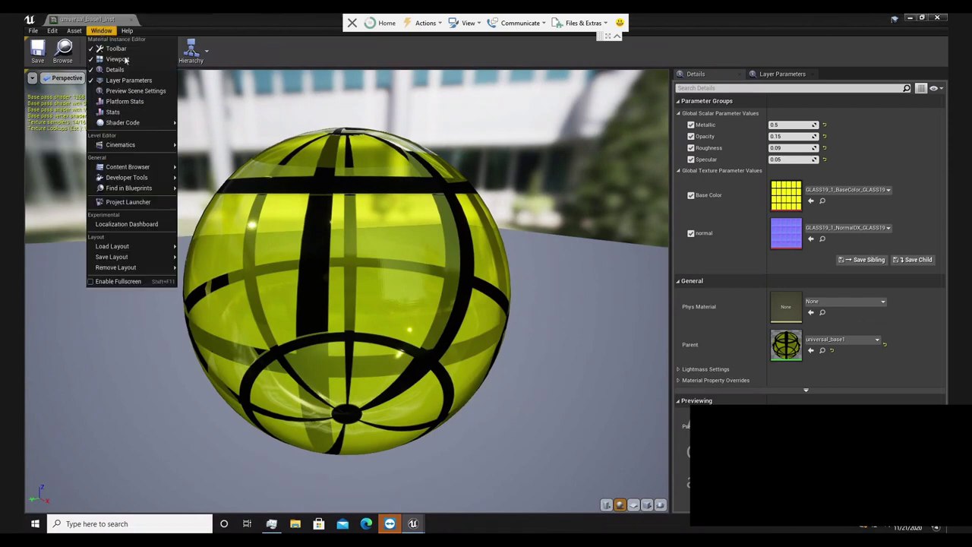
pyautogui.click(146, 91)
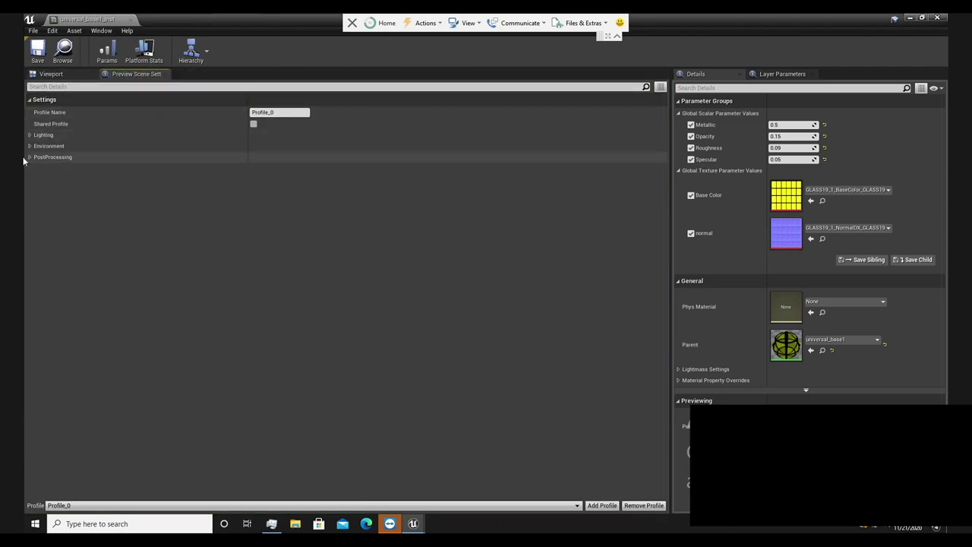
pyautogui.click(35, 212)
pyautogui.click(44, 380)
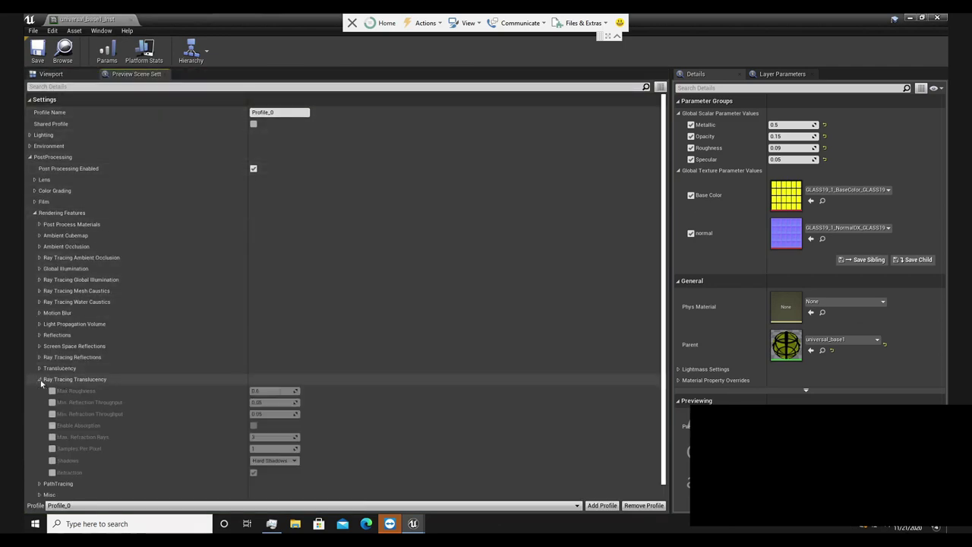
pyautogui.click(42, 379)
pyautogui.click(40, 368)
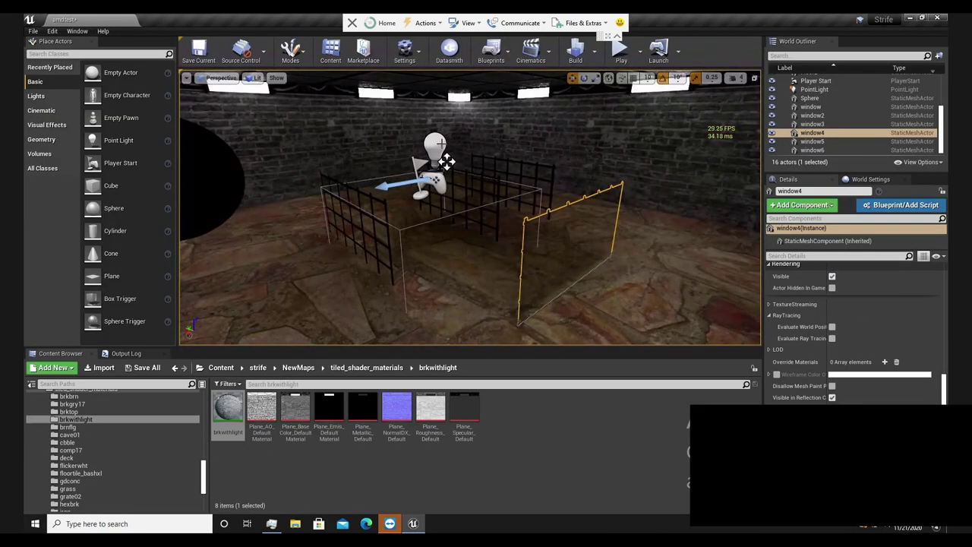
# Reset the PointLight's intensity to 8.0 cd.
pyautogui.click(440, 143)
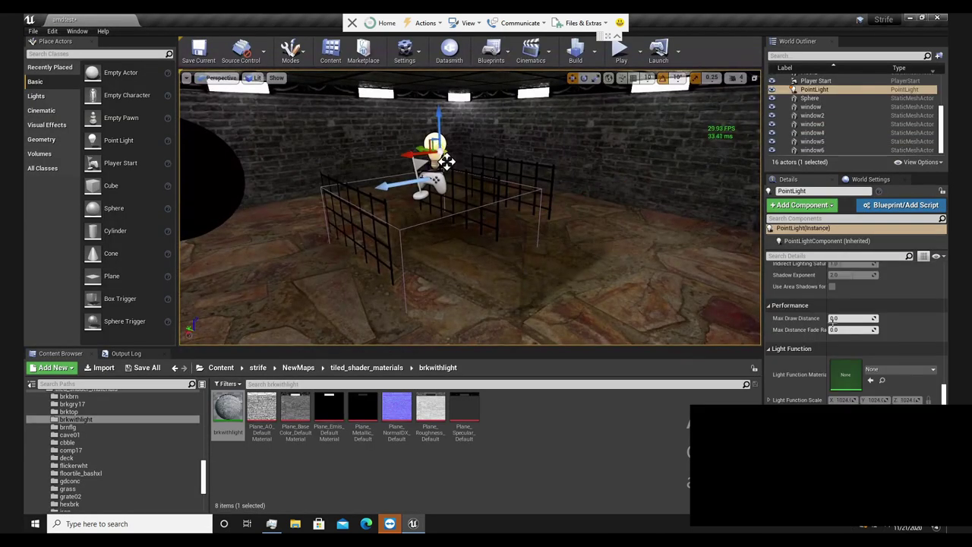
pyautogui.moveTo(944, 397); pyautogui.dragTo(939, 286)
pyautogui.moveTo(840, 302)
pyautogui.mouseDown()
pyautogui.moveTo(870, 305)
pyautogui.moveTo(835, 303)
pyautogui.mouseUp()
pyautogui.click(884, 303)
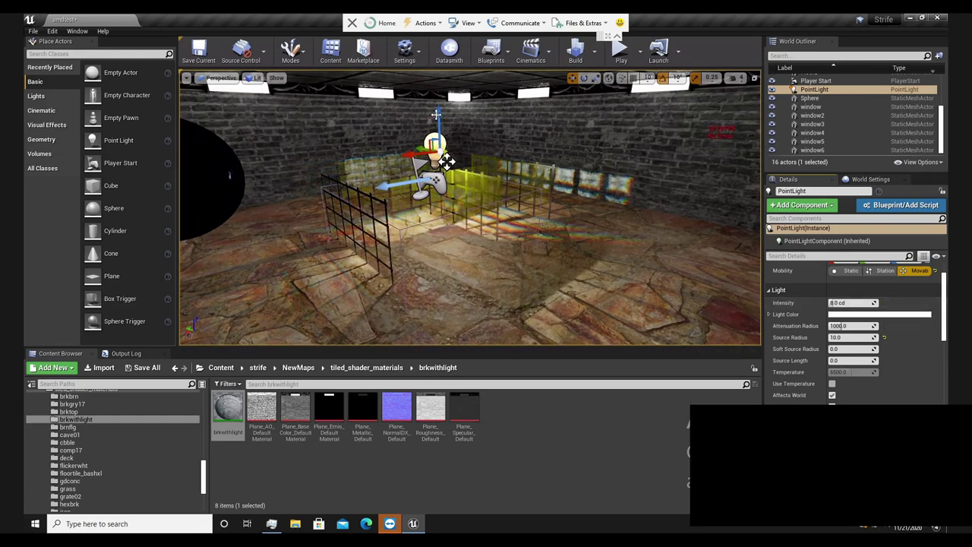
# Move the PointLight up and down above the windows, leave it slightly higher, and inspect the caustics on the floor.
pyautogui.moveTo(440, 85); pyautogui.dragTo(439, 76)
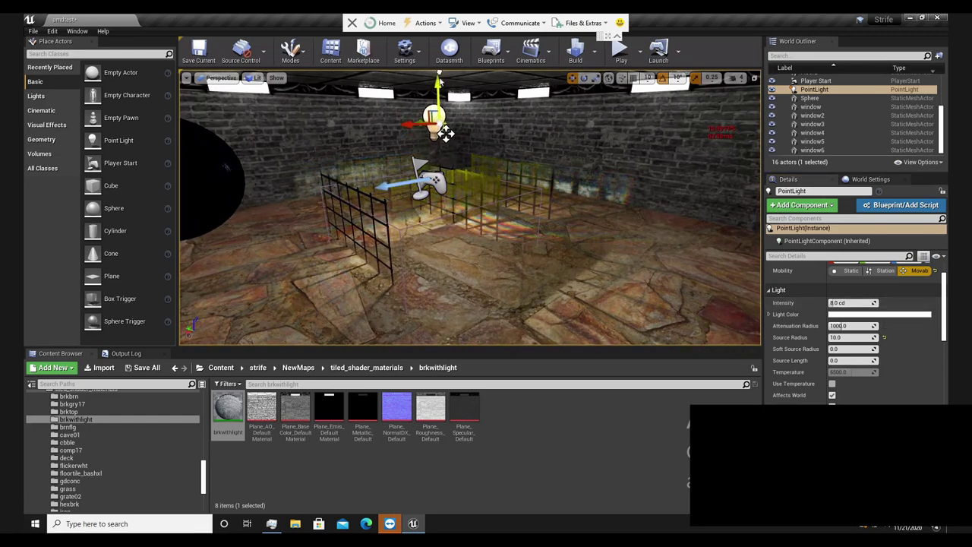
pyautogui.moveTo(442, 127); pyautogui.dragTo(438, 107)
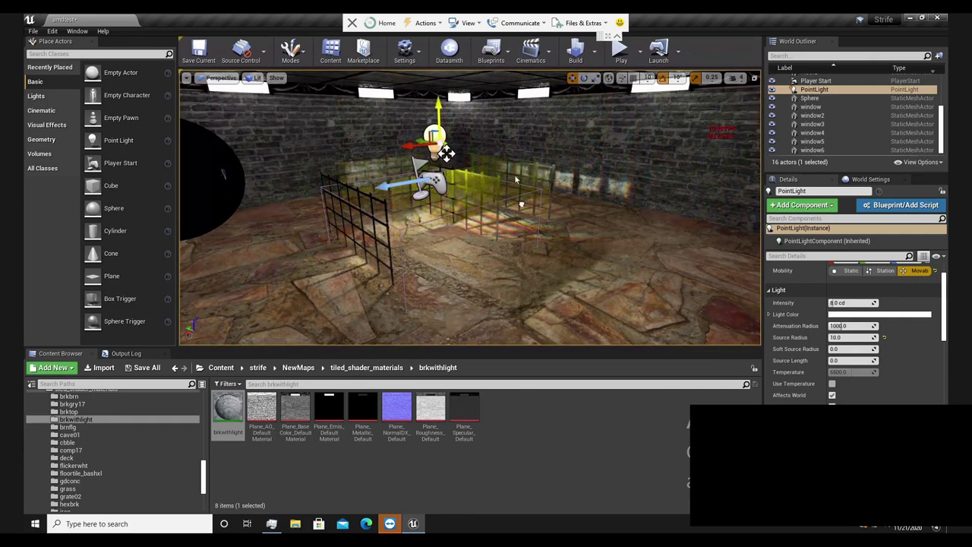
pyautogui.moveTo(513, 178); pyautogui.dragTo(369, 193, button='right')
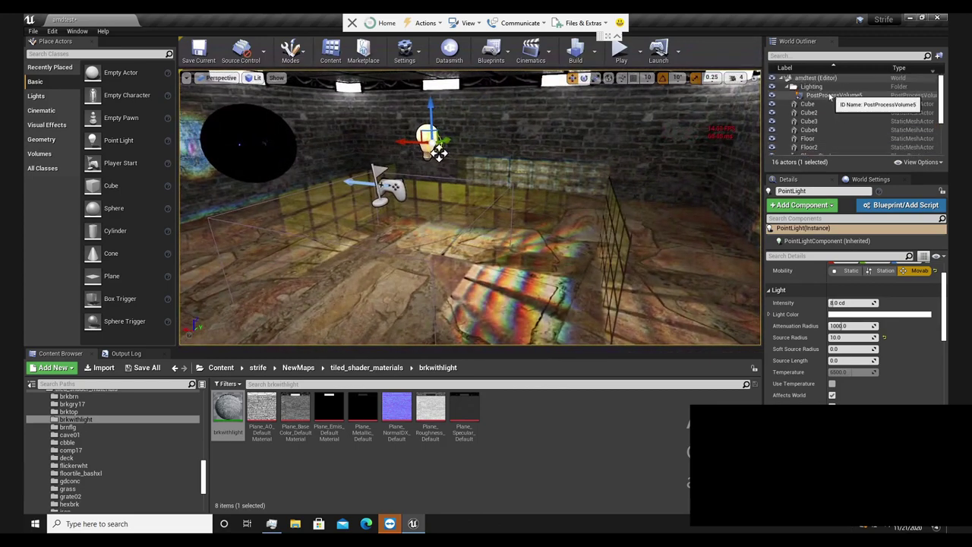
# Set the Translucency type of PostProcessVolume5 to Ray Tracing.
pyautogui.click(829, 96)
pyautogui.scroll(-15, 804, 363)
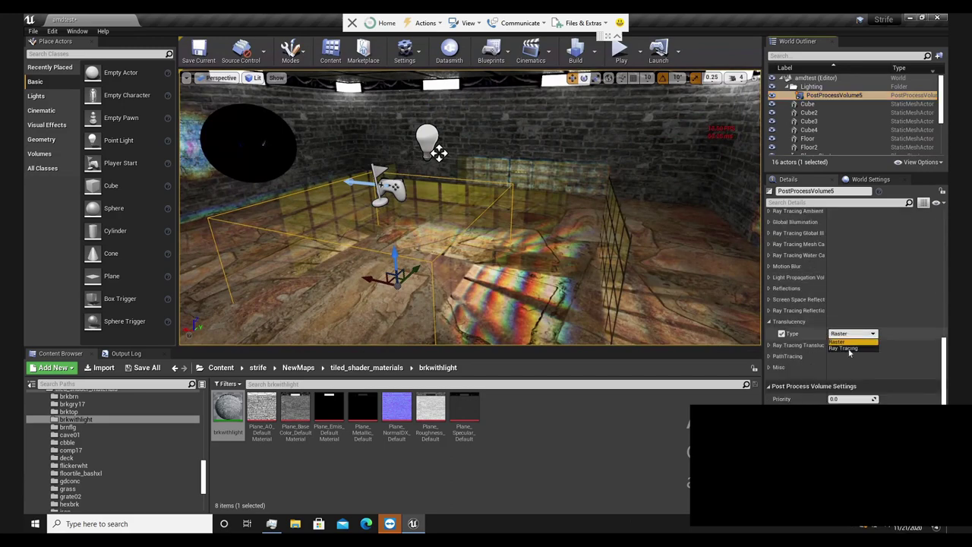
pyautogui.click(847, 349)
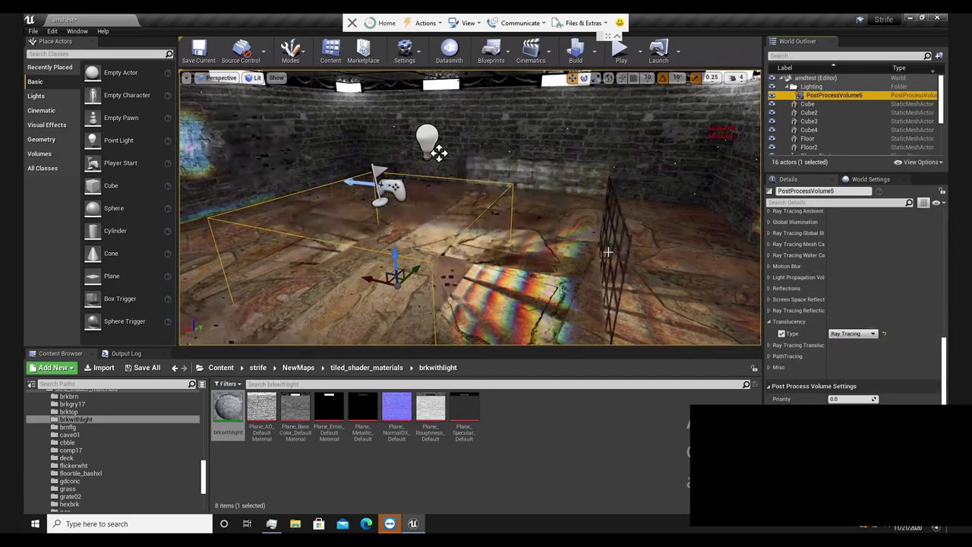
# Switch Enable Absorption off and on in the Ray Tracing Translucency settings, and return the Translucency type to Raster.
pyautogui.click(769, 346)
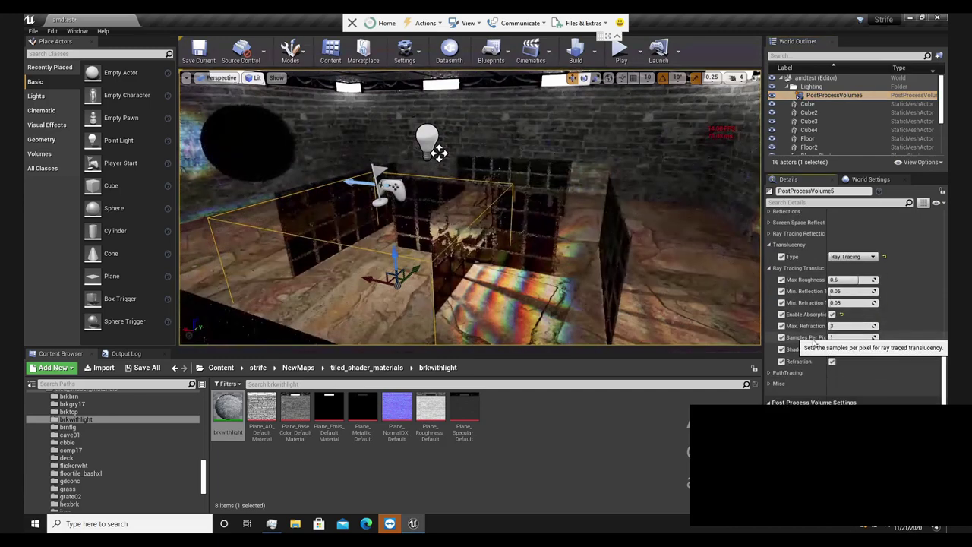
pyautogui.click(832, 314)
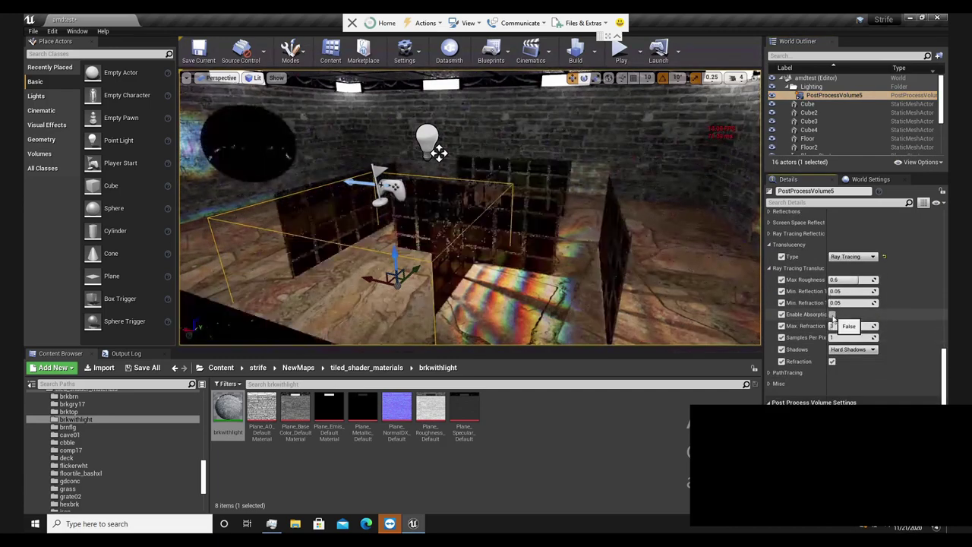
pyautogui.click(833, 361)
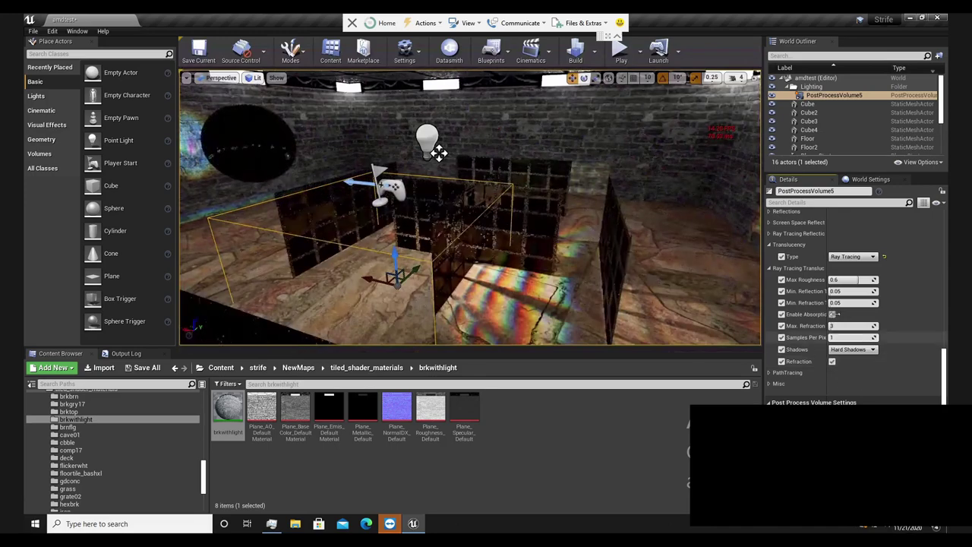
pyautogui.click(833, 313)
pyautogui.click(852, 256)
pyautogui.click(840, 269)
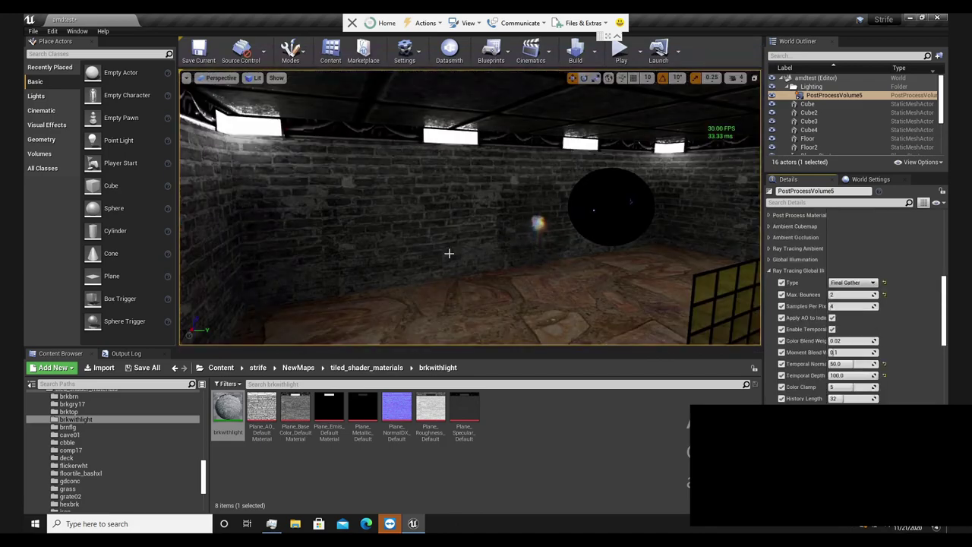
# Stretch the Sphere along its Y axis to test how its shape affects the caustics on the wall and floor.
pyautogui.moveTo(449, 253); pyautogui.dragTo(538, 261, button='right')
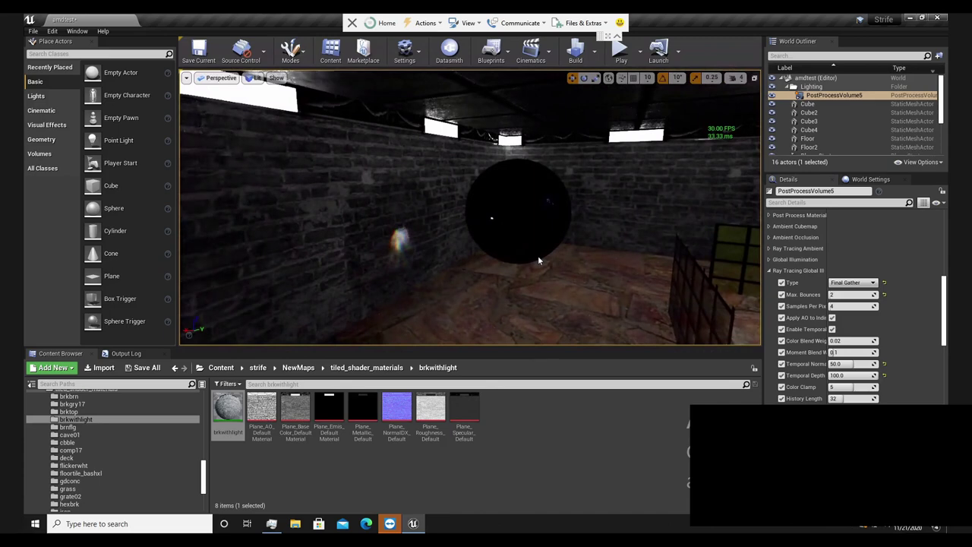
pyautogui.click(525, 216)
pyautogui.moveTo(525, 217); pyautogui.dragTo(455, 213, button='right')
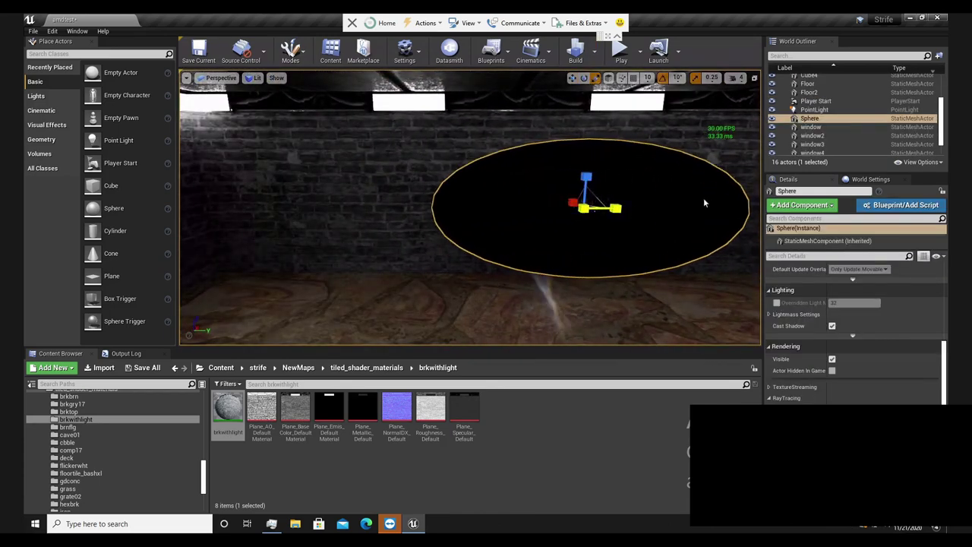
pyautogui.moveTo(712, 202); pyautogui.dragTo(824, 193)
pyautogui.moveTo(630, 237); pyautogui.dragTo(653, 234, button='right')
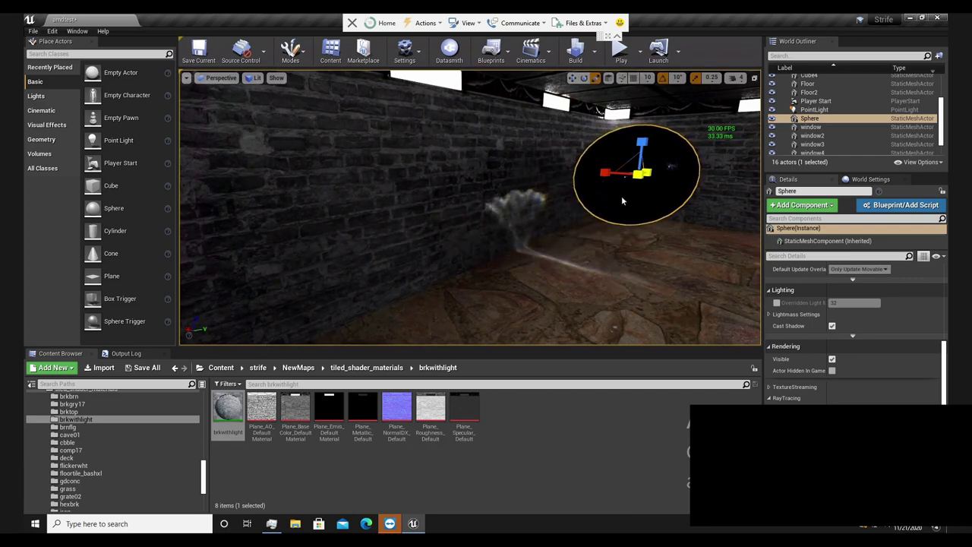
# Stretch the Sphere vertically, widen it along Y into a flat ellipsoid, and inspect its caustics.
pyautogui.moveTo(642, 142); pyautogui.dragTo(645, 65)
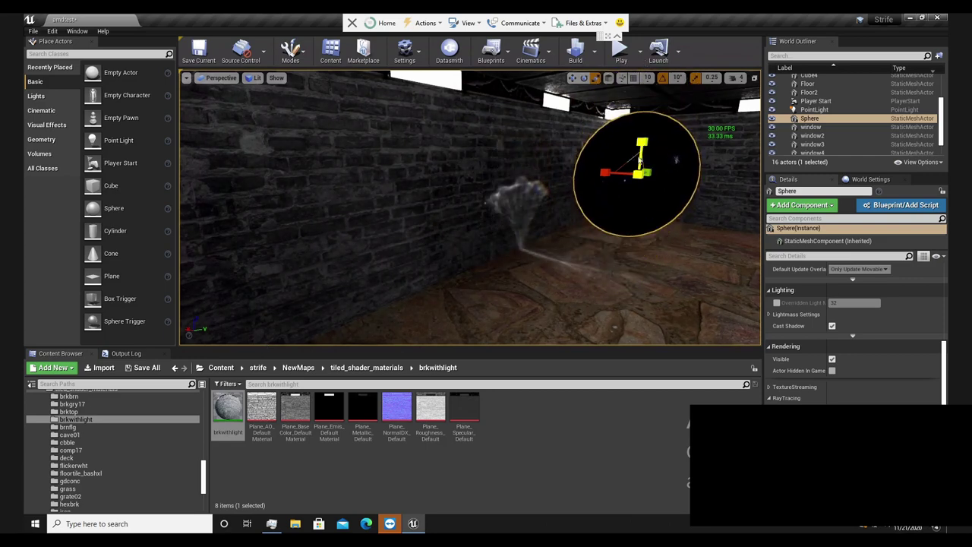
pyautogui.moveTo(640, 162); pyautogui.dragTo(636, 199)
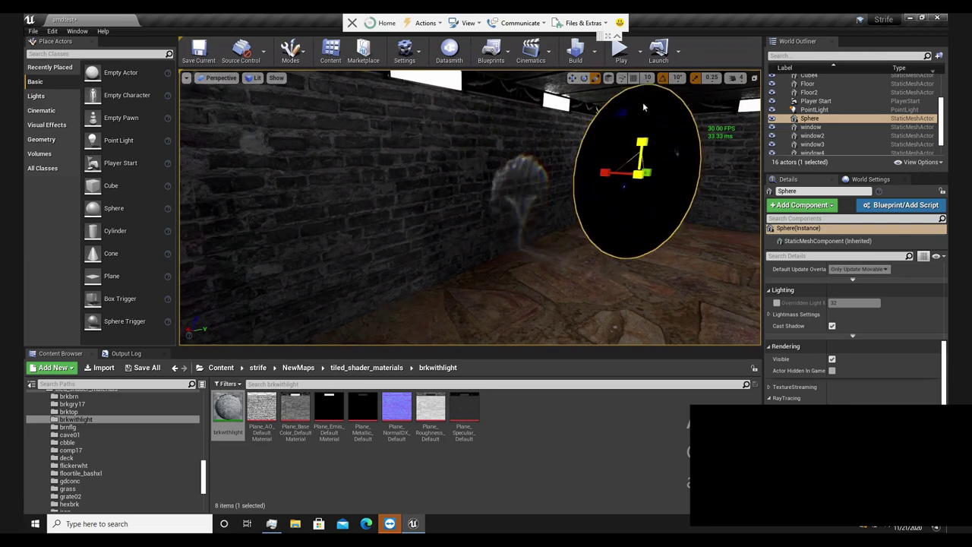
pyautogui.moveTo(642, 116); pyautogui.dragTo(644, 87)
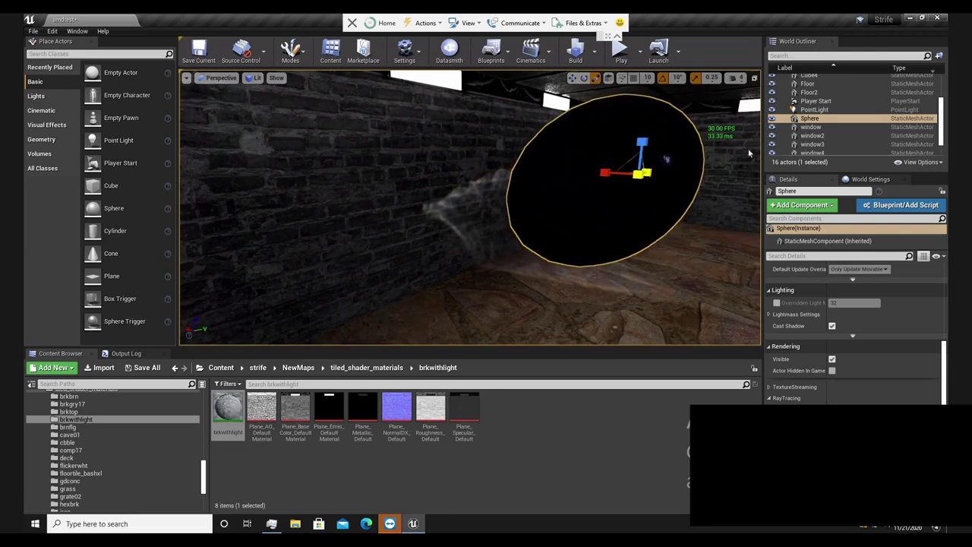
pyautogui.keyDown('alt'); pyautogui.moveTo(719, 222); pyautogui.dragTo(341, 240); pyautogui.keyUp('alt')
pyautogui.moveTo(341, 241)
pyautogui.mouseDown(button='right')
pyautogui.moveTo(398, 289)
pyautogui.moveTo(280, 300)
pyautogui.moveTo(231, 273)
pyautogui.moveTo(494, 276)
pyautogui.moveTo(571, 202)
pyautogui.moveTo(557, 179)
pyautogui.moveTo(553, 208)
pyautogui.moveTo(564, 158)
pyautogui.moveTo(382, 226)
pyautogui.moveTo(278, 187)
pyautogui.moveTo(287, 232)
pyautogui.moveTo(622, 240)
pyautogui.mouseUp(button='right')
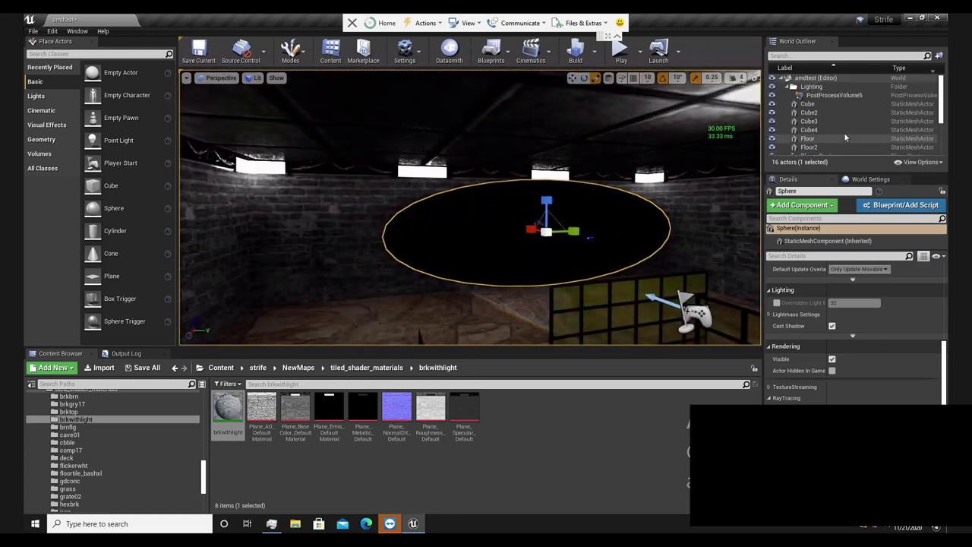
# Set the Ray Tracing Global Illumination type of PostProcessVolume5 to Brute Force.
pyautogui.click(828, 96)
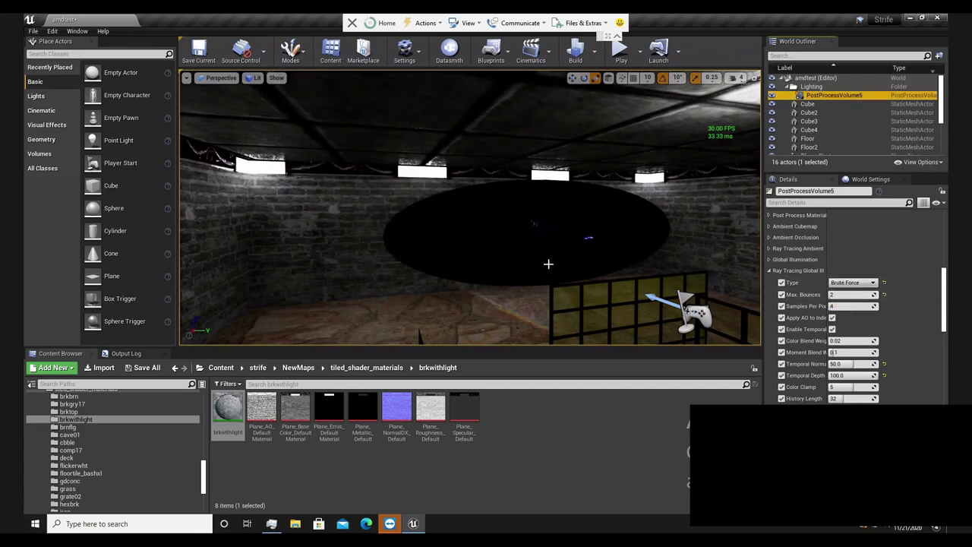
pyautogui.moveTo(546, 264); pyautogui.dragTo(585, 158, button='right')
# Check the PointLight's ray tracing caustics settings, raise its intensity to 160.0 cd, and inspect the Sphere's caustics on the wall.
pyautogui.click(583, 157)
pyautogui.scroll(-10, 811, 340)
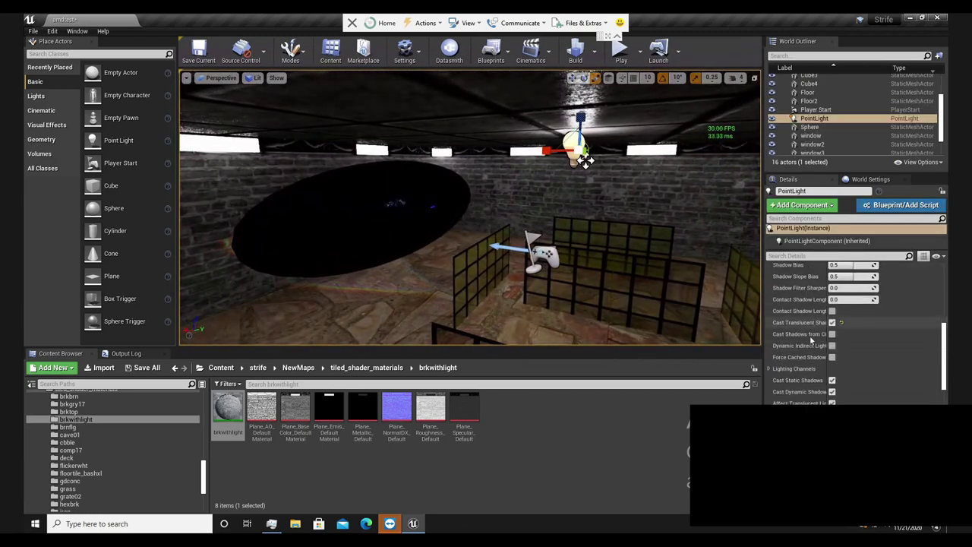
pyautogui.scroll(-10, 811, 339)
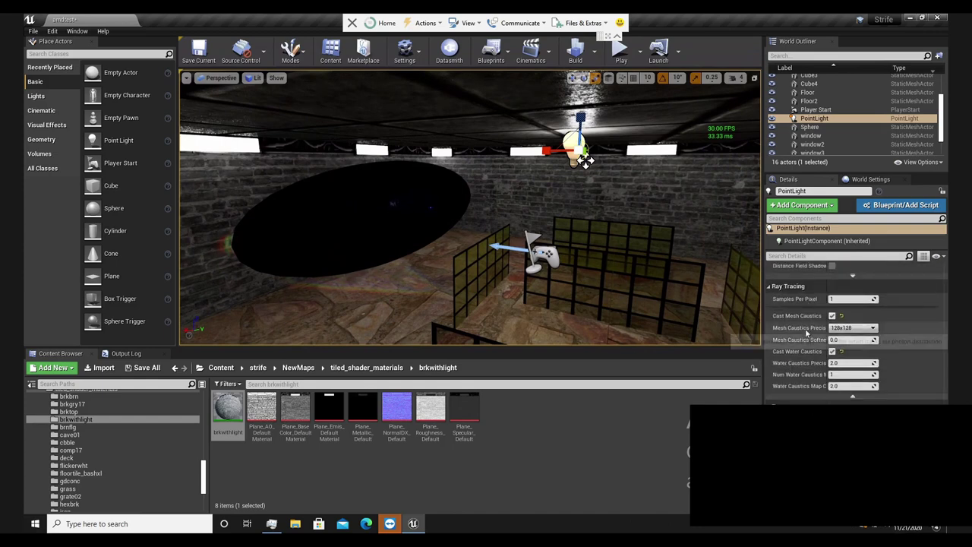
pyautogui.scroll(10, 802, 380)
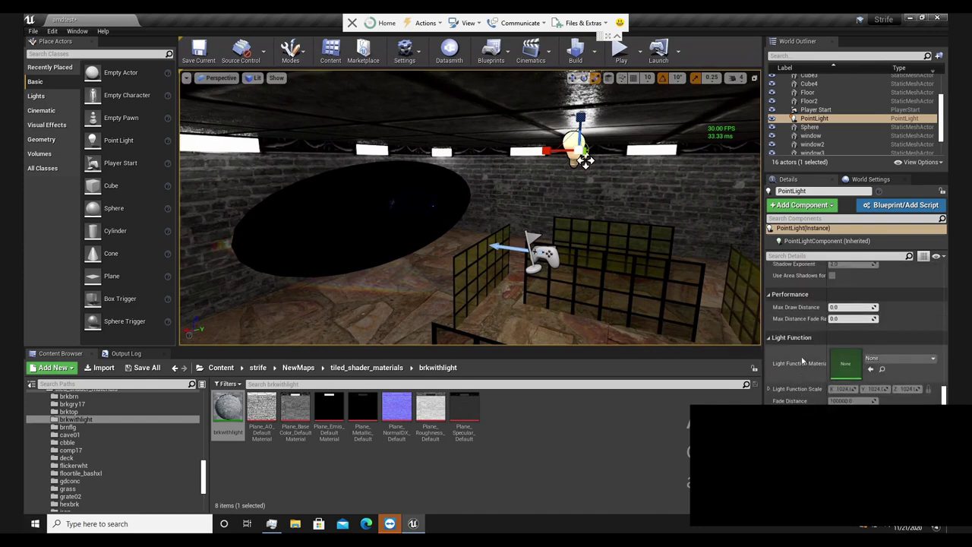
pyautogui.scroll(5, 806, 354)
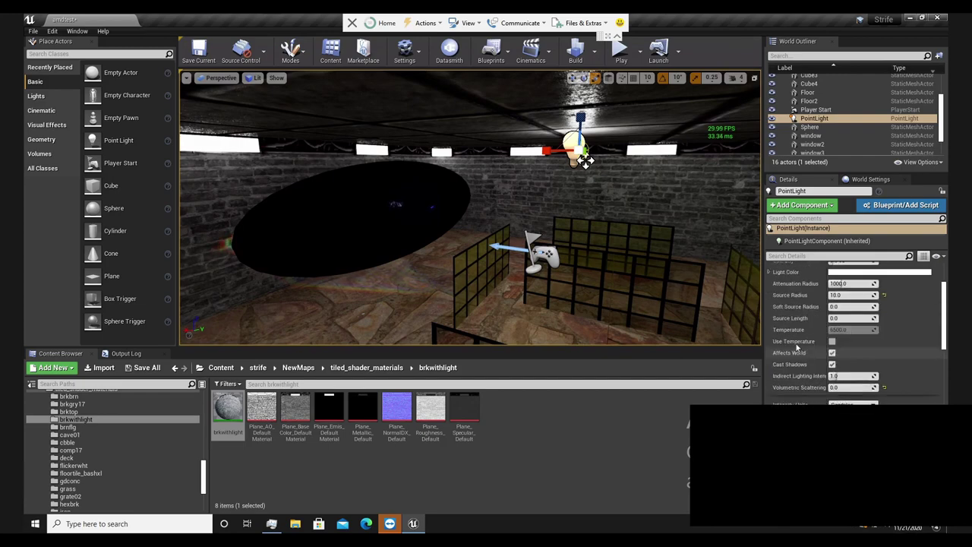
pyautogui.moveTo(850, 337); pyautogui.dragTo(958, 343)
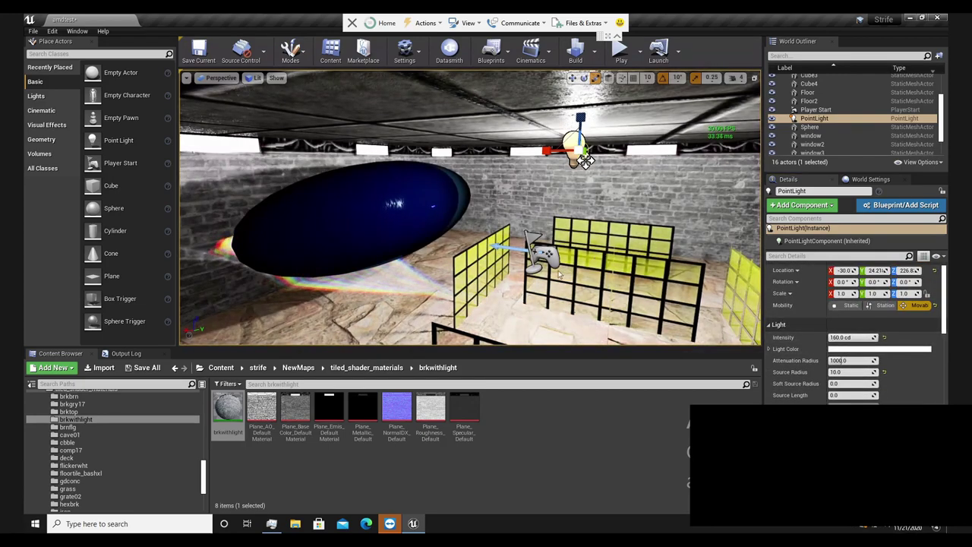
pyautogui.moveTo(537, 274); pyautogui.dragTo(638, 251, button='right')
pyautogui.scroll(2, 838, 125)
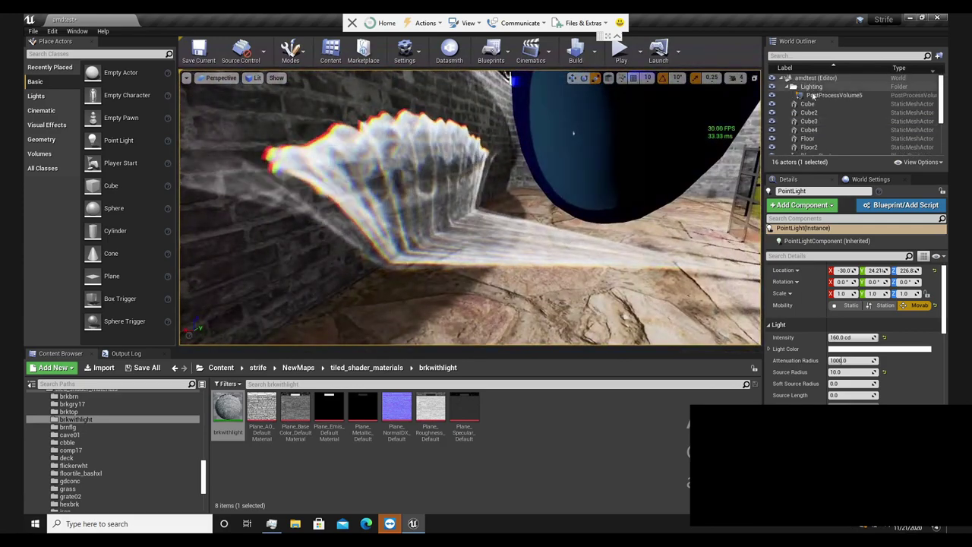
# Set the Caustics Type under PostProcessVolume5's Ray Tracing Water Caustics to Disable.
pyautogui.click(814, 95)
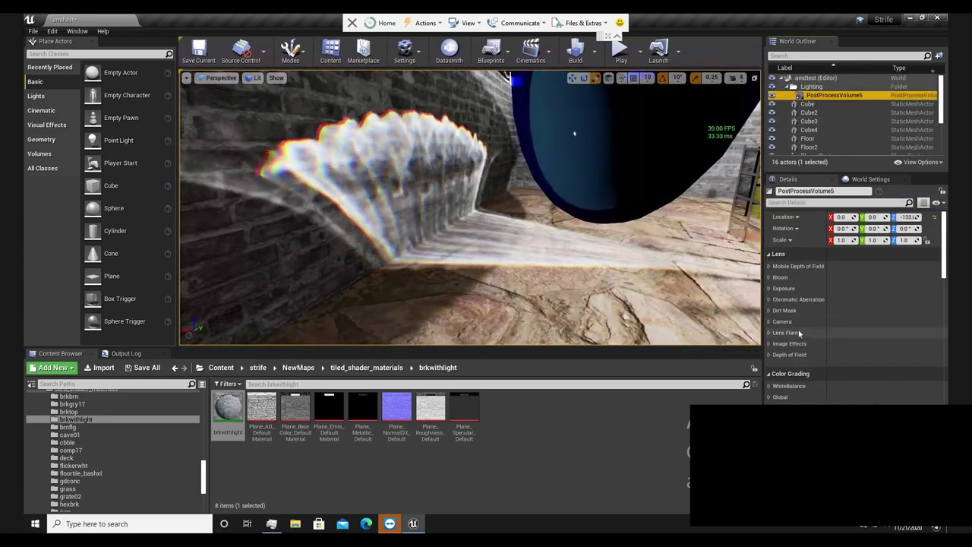
pyautogui.scroll(-2, 802, 333)
pyautogui.scroll(-4, 799, 333)
pyautogui.click(770, 253)
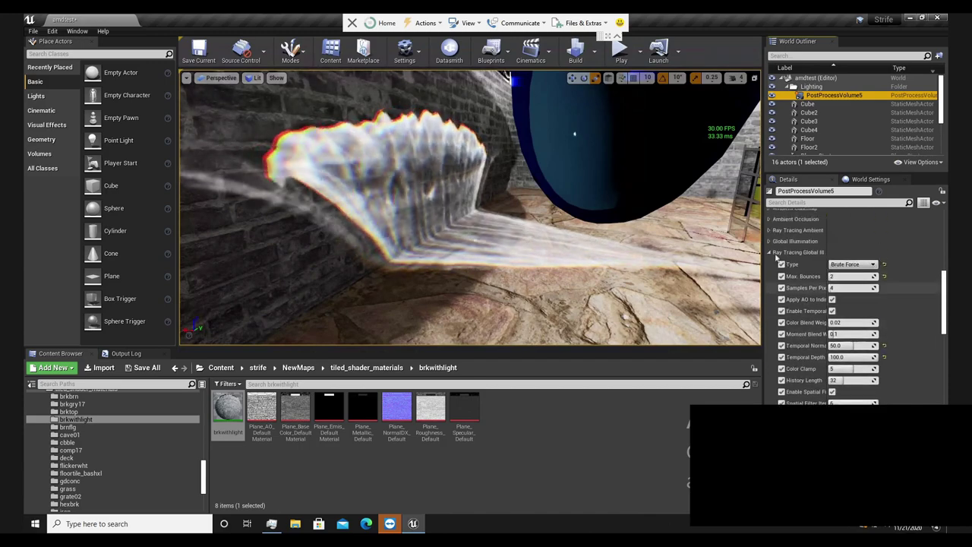
pyautogui.click(771, 253)
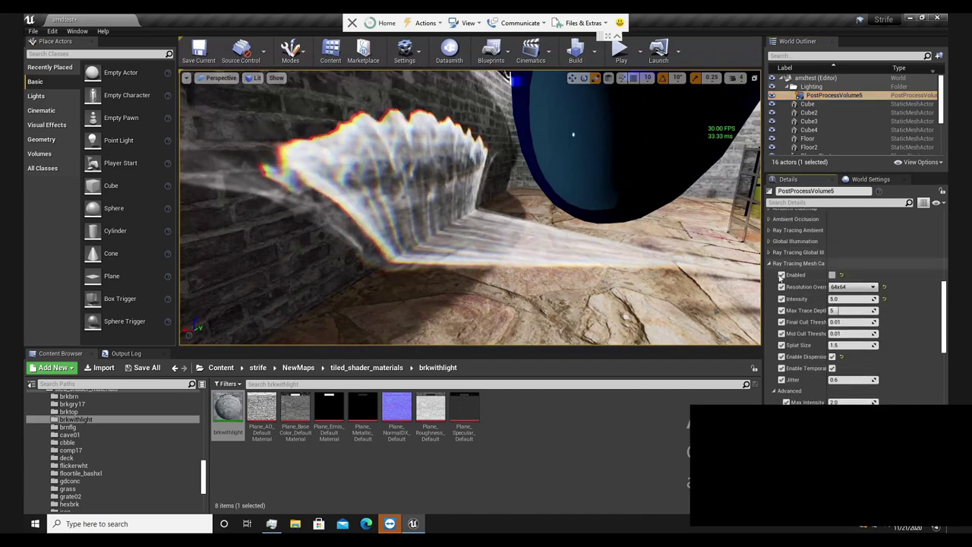
pyautogui.click(769, 264)
pyautogui.click(850, 286)
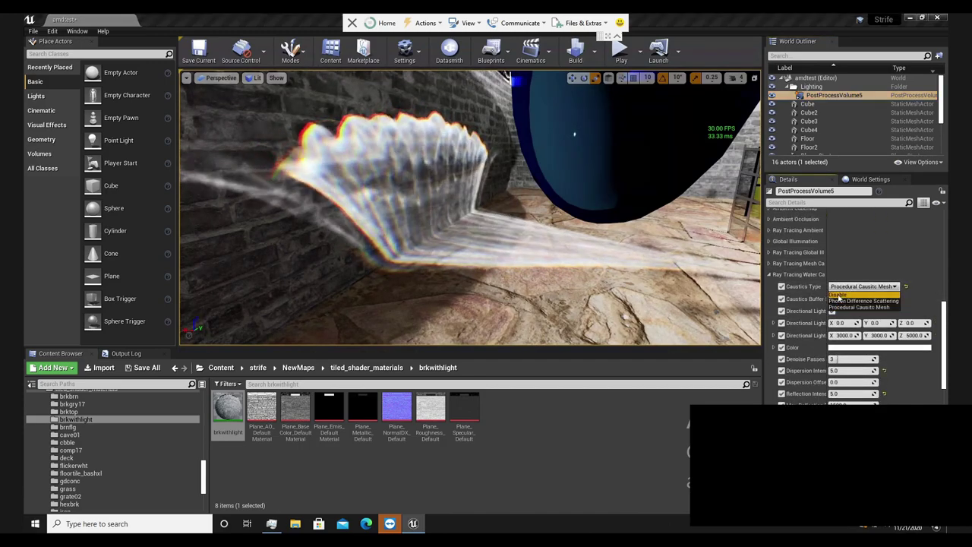
pyautogui.click(838, 294)
pyautogui.click(769, 275)
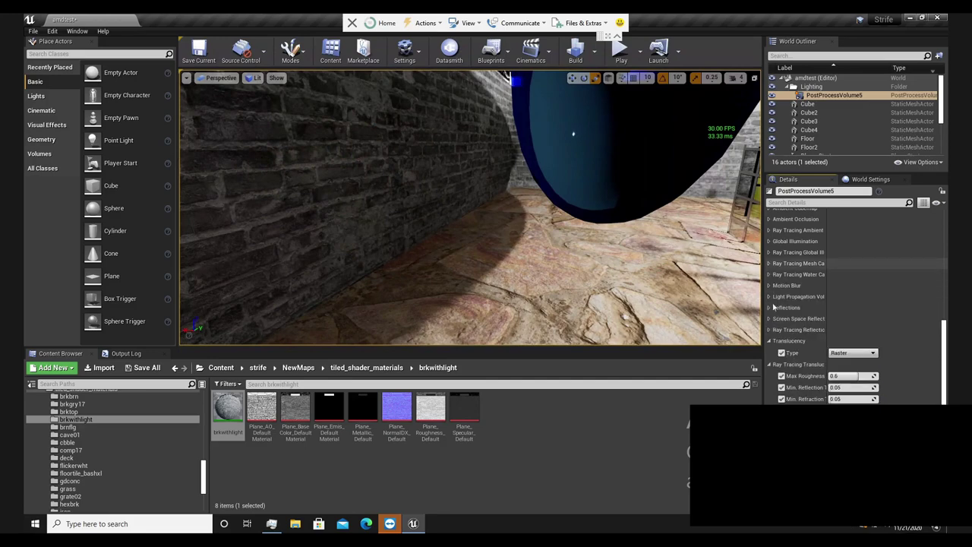
# Enable Ray Tracing Mesh Caustics in PostProcessVolume5 and inspect the Sphere's caustics up close on the brick wall.
pyautogui.click(769, 264)
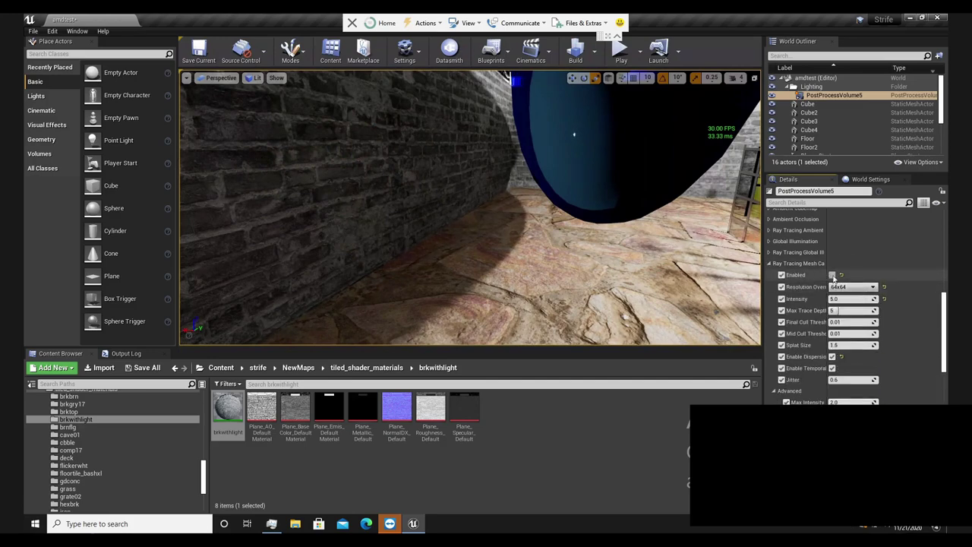
pyautogui.click(831, 275)
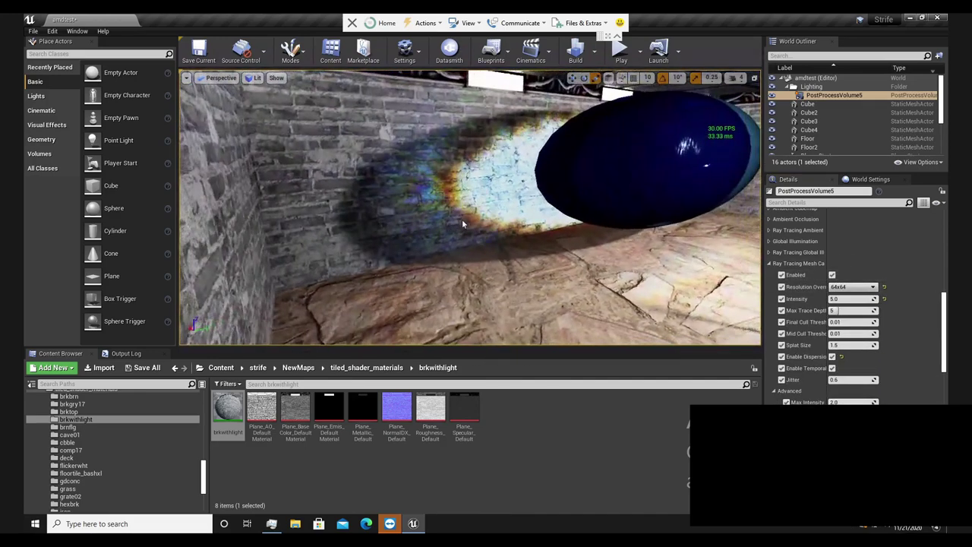
pyautogui.scroll(6, 465, 221)
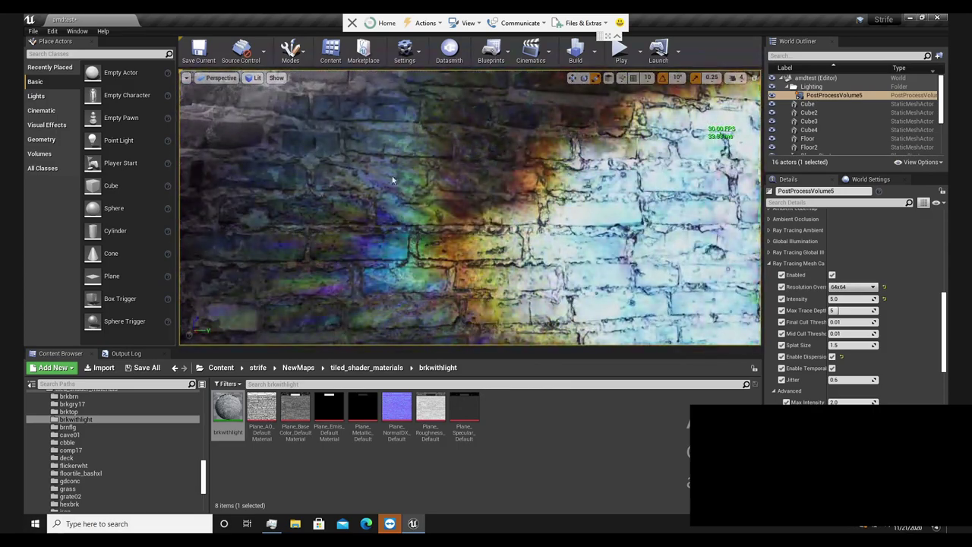
pyautogui.moveTo(380, 204); pyautogui.dragTo(425, 208)
pyautogui.click(305, 298)
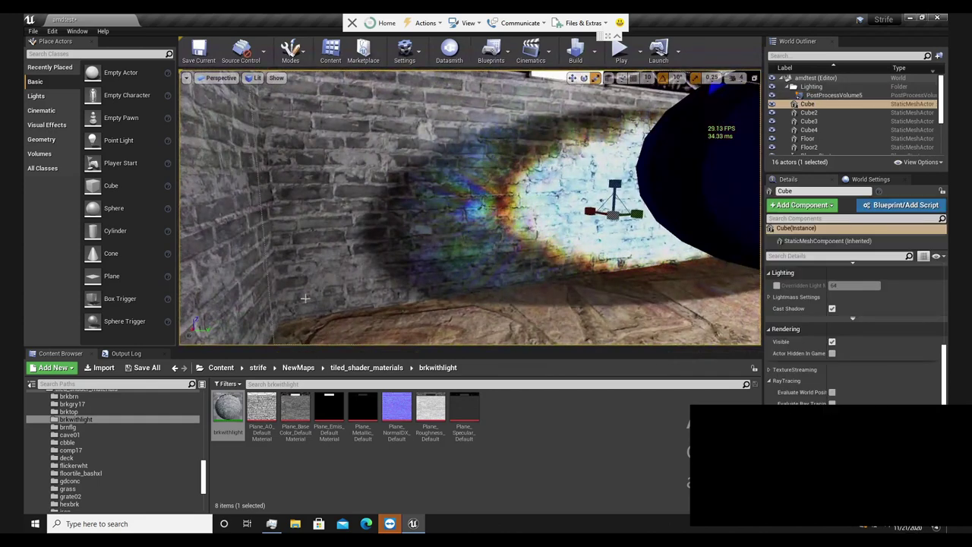